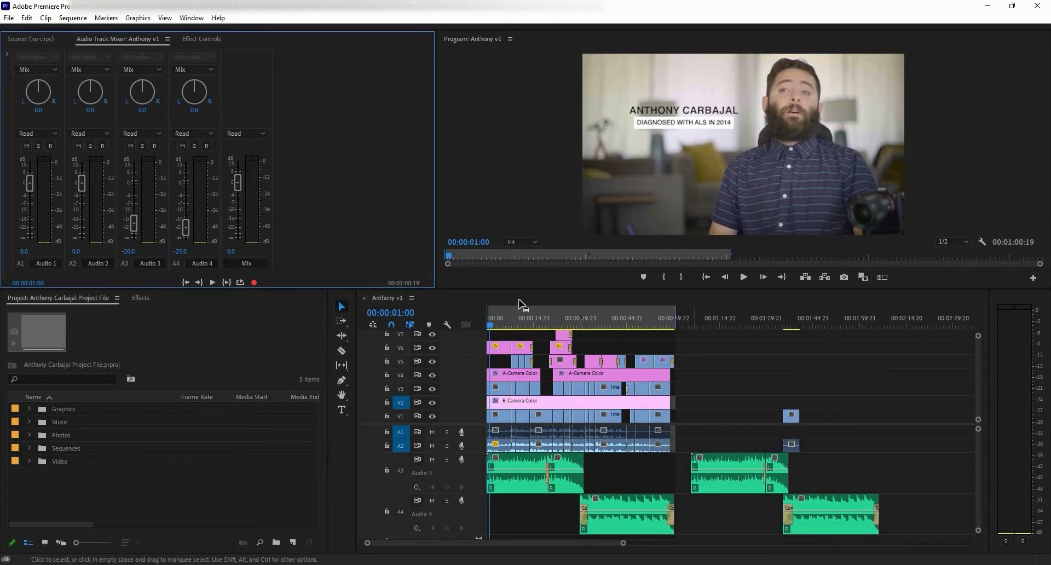
Step: Check the start and end of the sequence's marked in/out range on the timeline
left_click(472, 332)
key("Home")
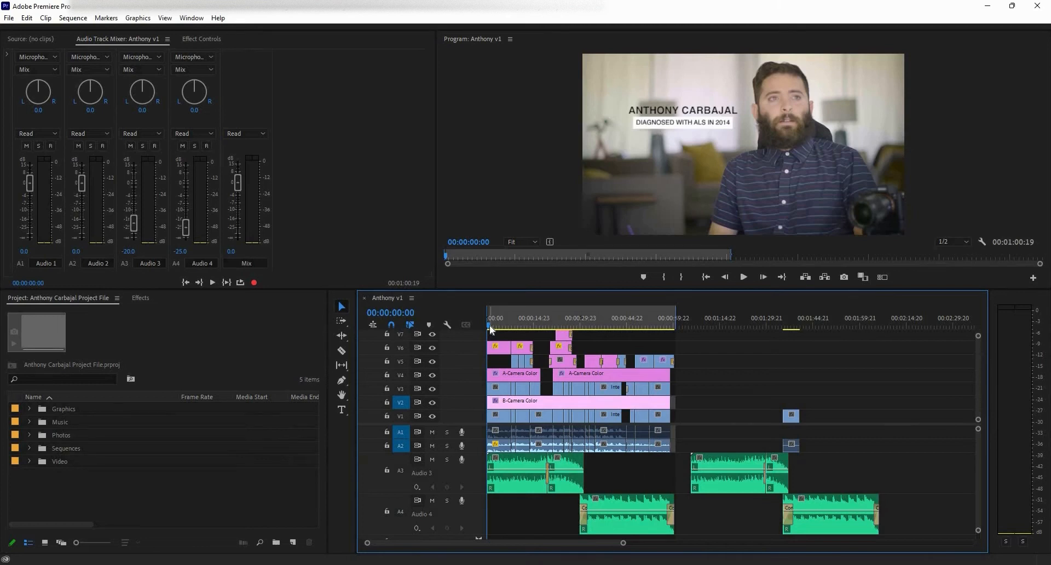
left_click(490, 323)
key("Home")
left_click(630, 325)
left_click(674, 333)
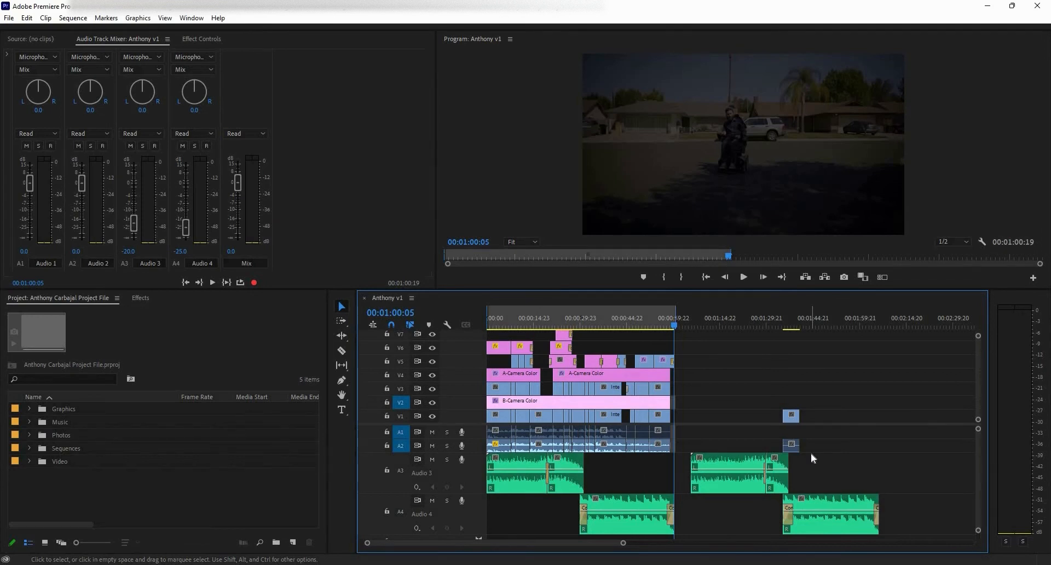
Step: Open the media export settings for the sequence and choose H.264 as the format
left_click(7, 18)
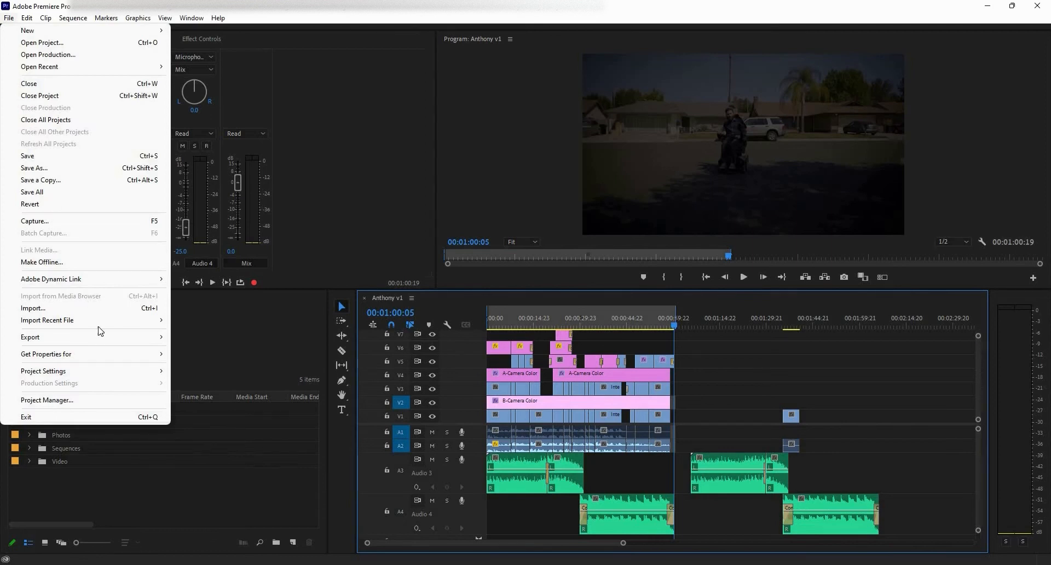
mouse_move(131, 342)
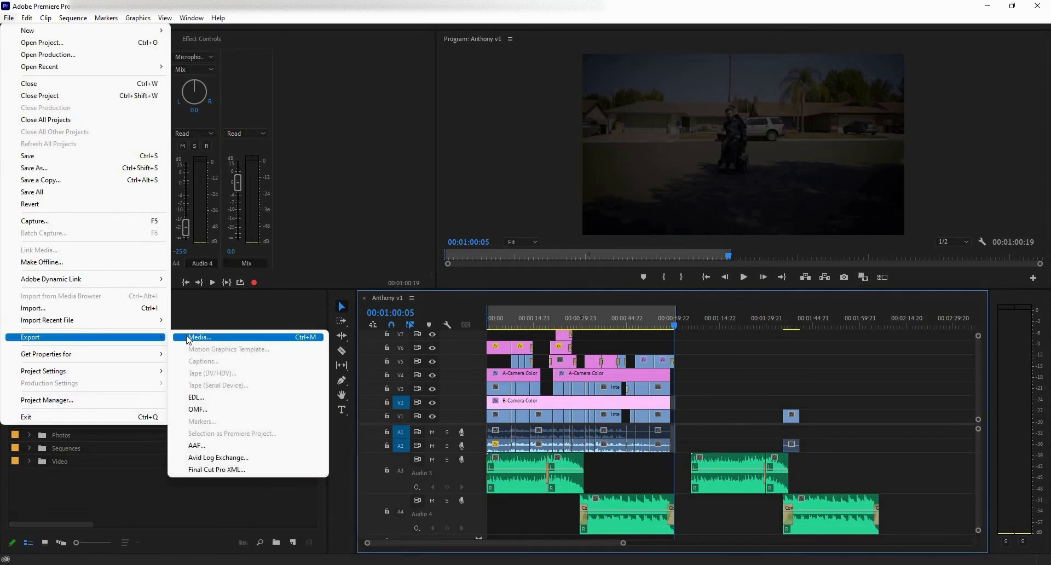
left_click(309, 339)
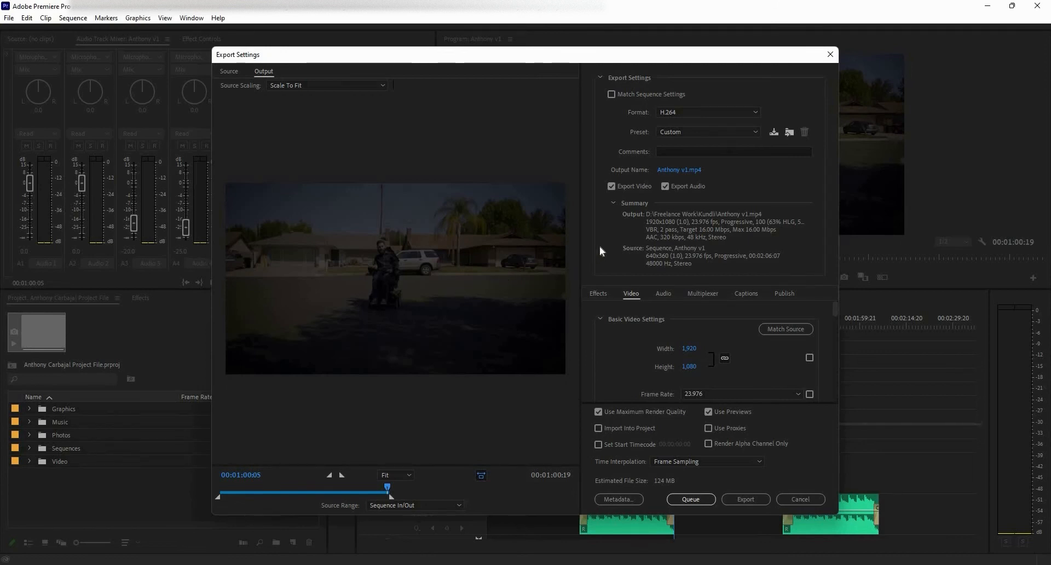
left_click(690, 115)
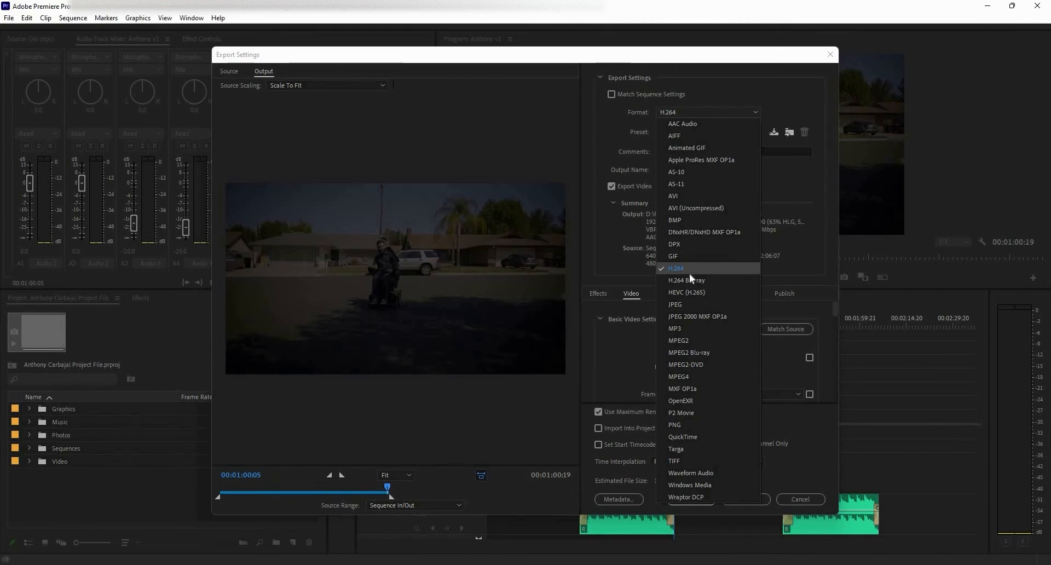
left_click(689, 268)
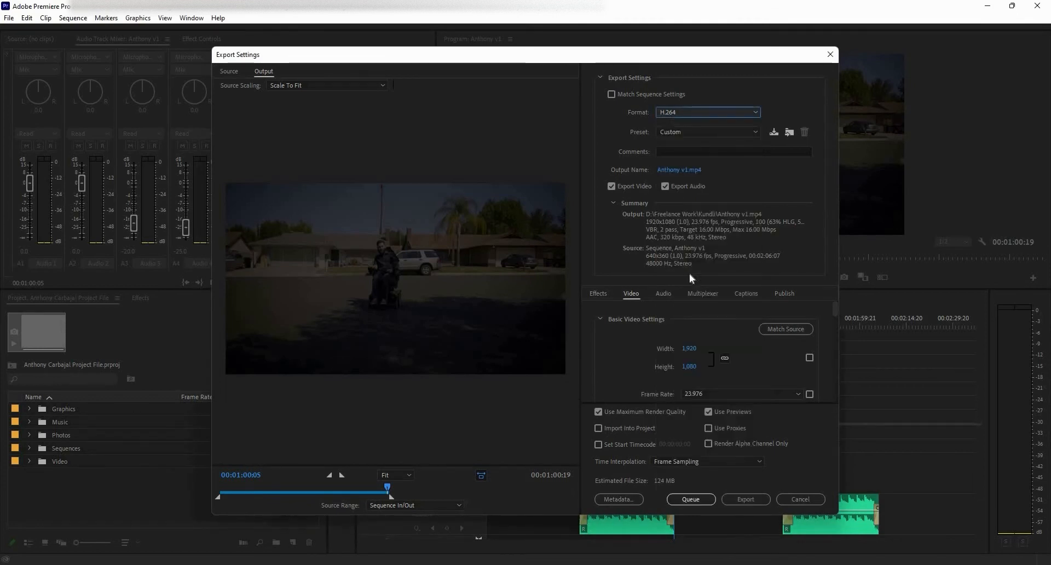
Step: Browse the H.264 export presets and apply Mobile Device 1080p HD
left_click(692, 133)
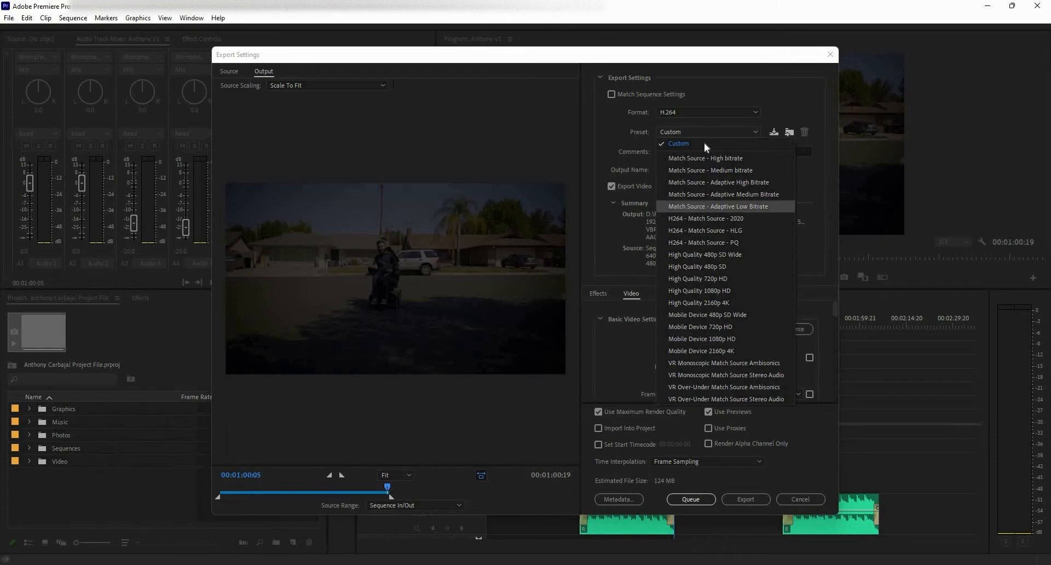
left_click(752, 132)
left_click(754, 131)
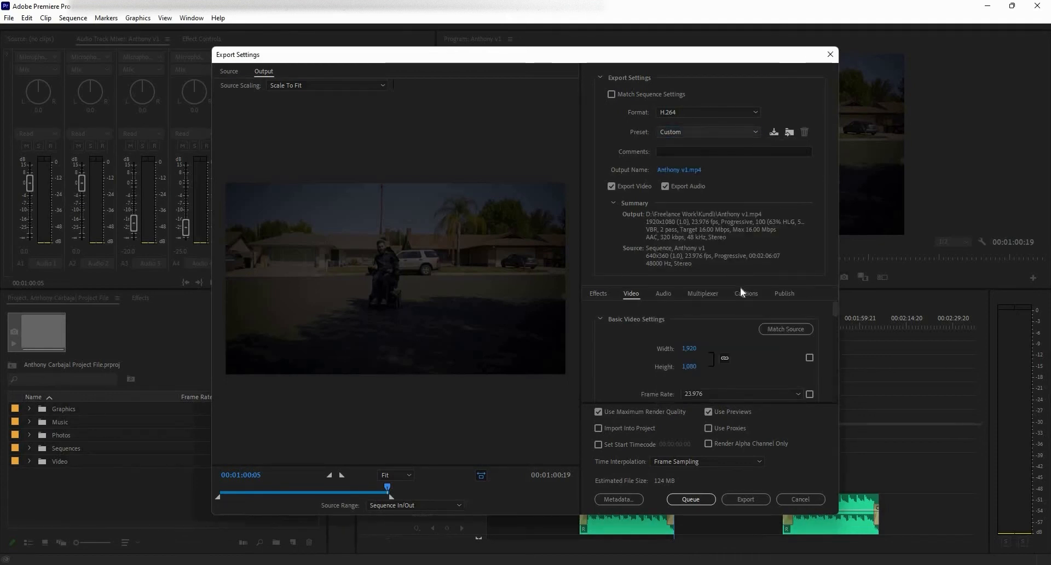
left_click(701, 130)
left_click(702, 132)
left_click(687, 131)
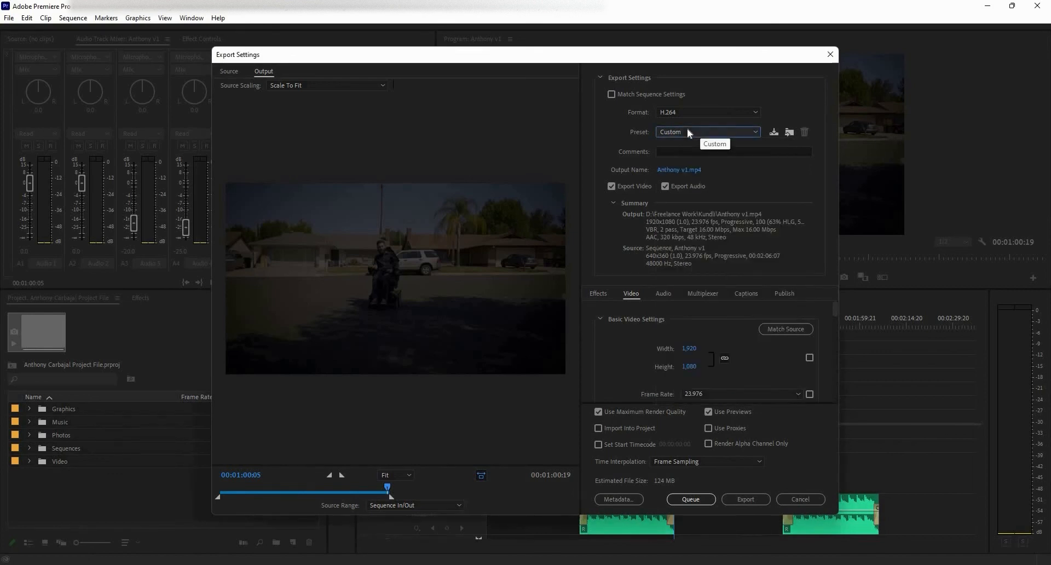
left_click(689, 131)
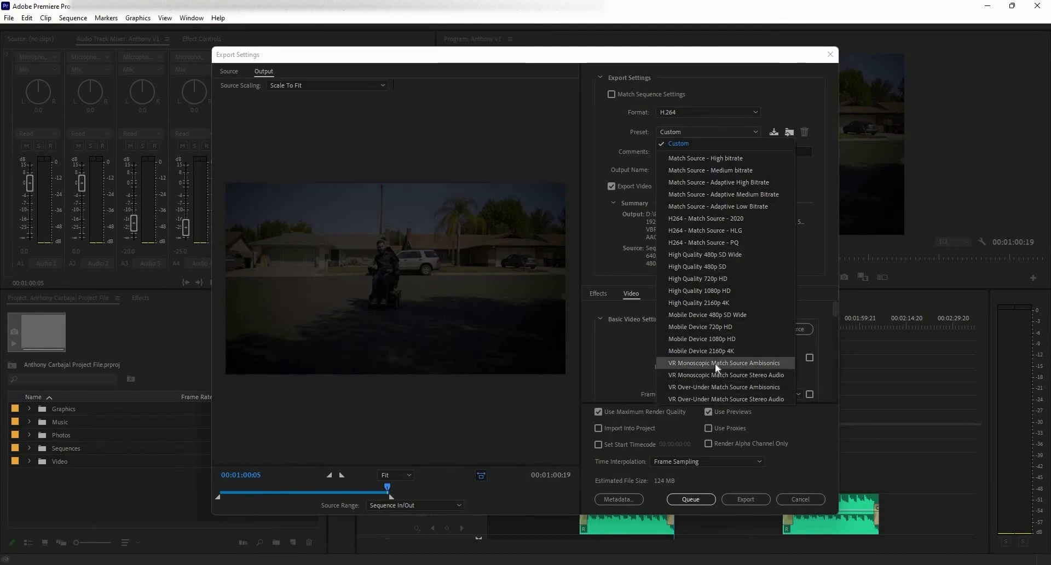
left_click(743, 132)
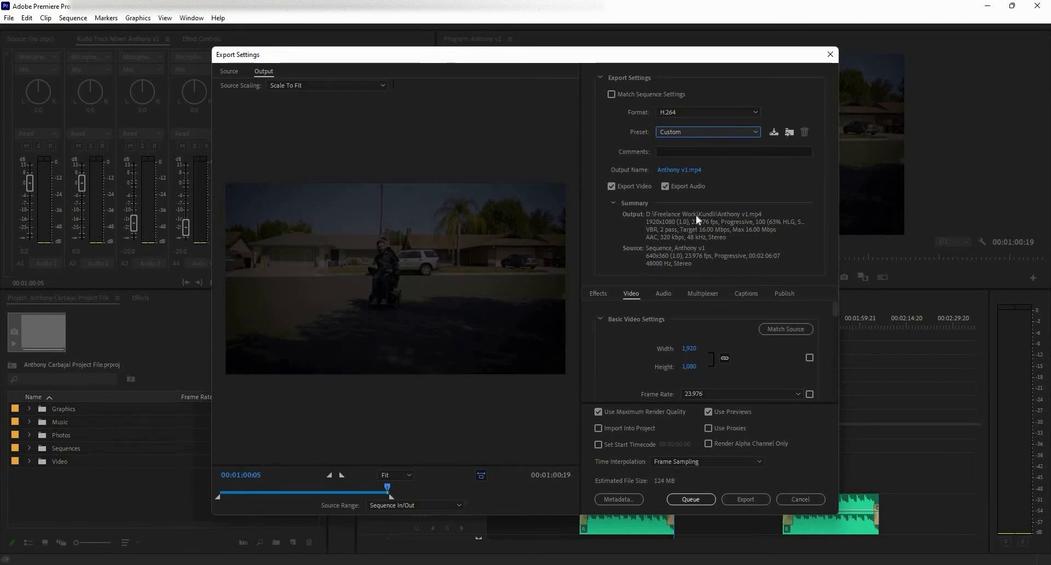
left_click(714, 133)
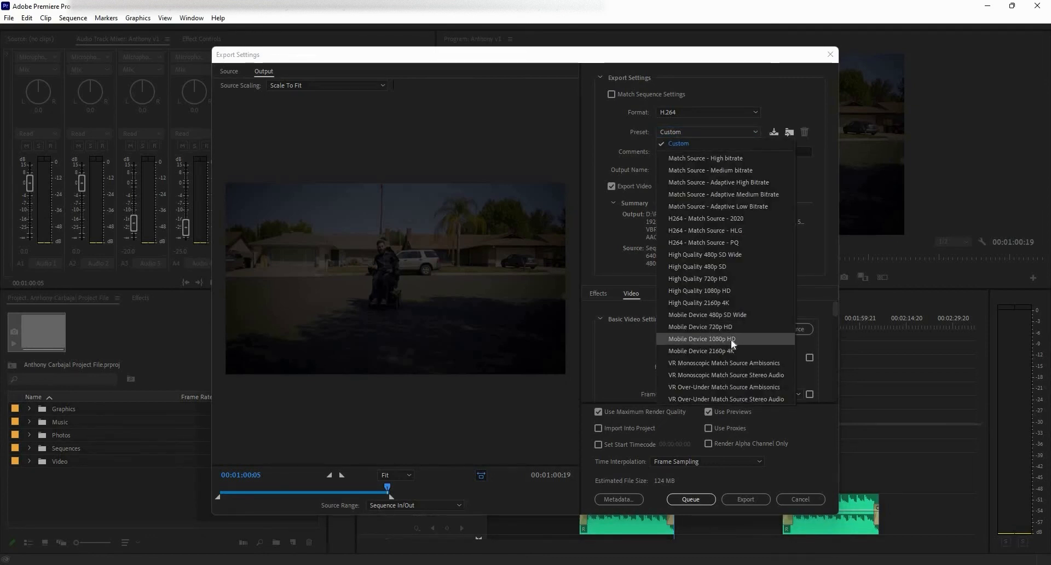
left_click(692, 127)
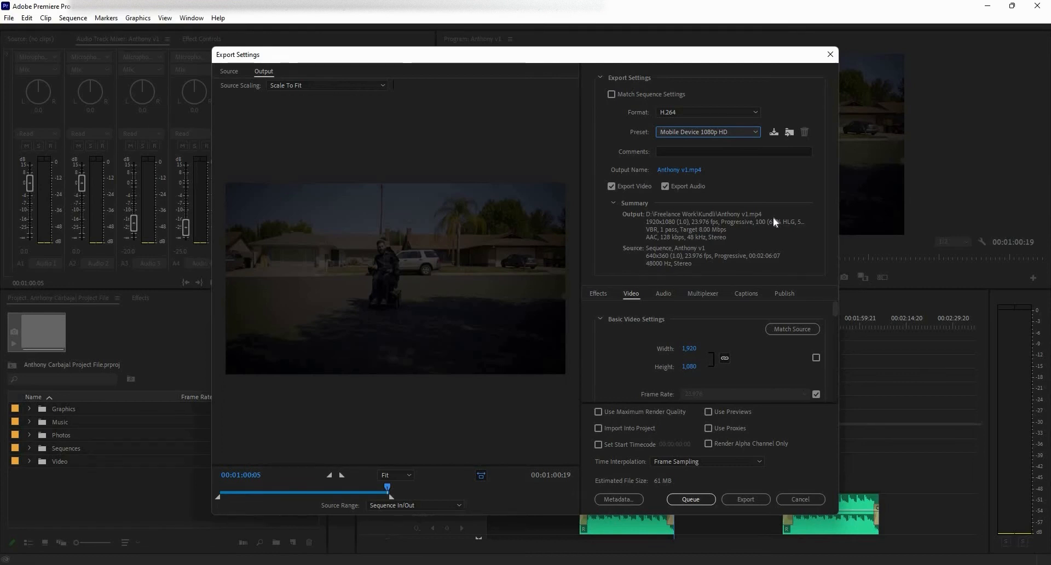
Step: Set the export's output location to the Desktop, using the suggested MP4 file name
left_click(681, 169)
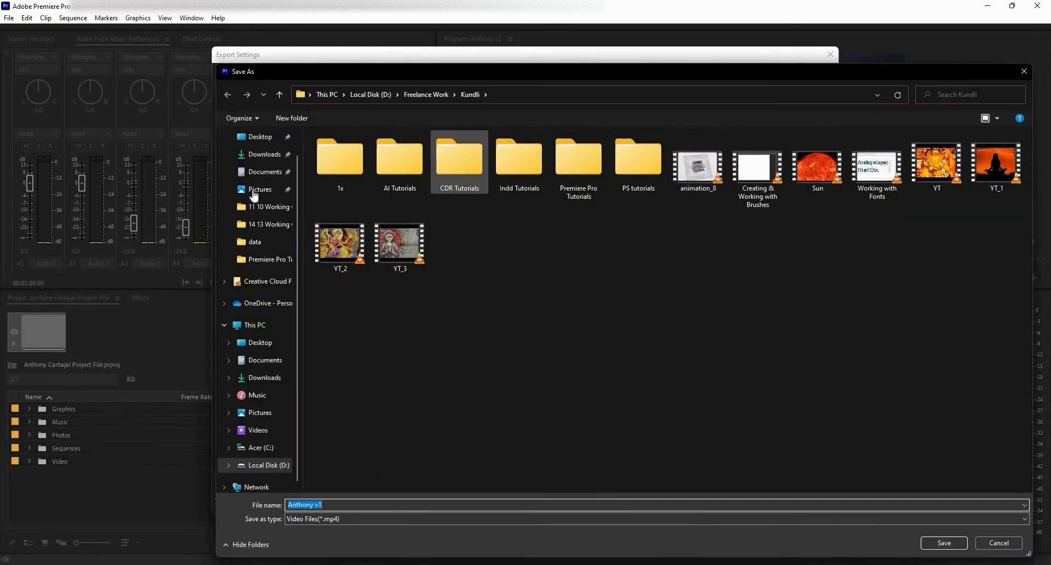
left_click(260, 137)
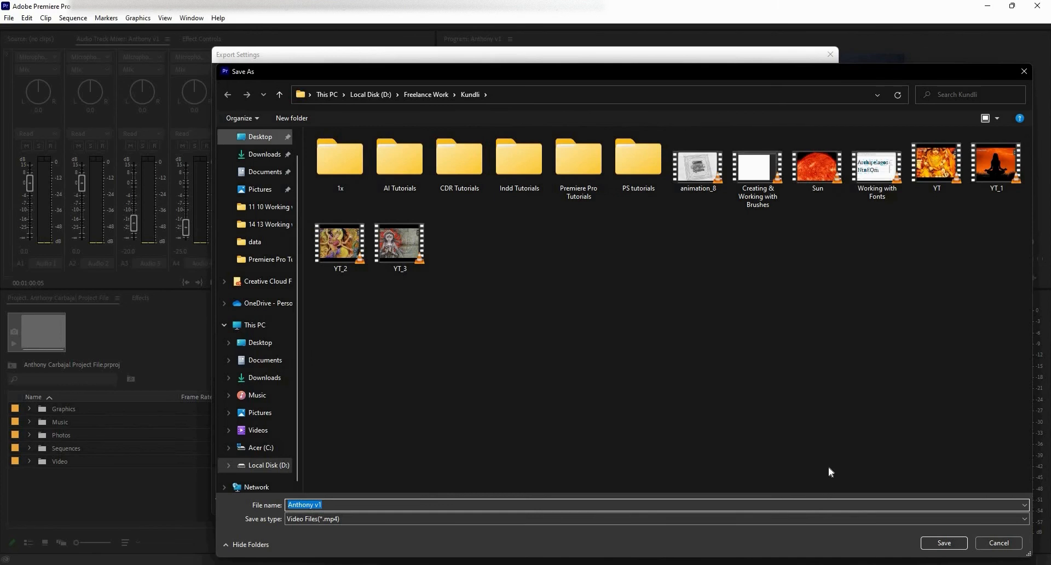
left_click(950, 545)
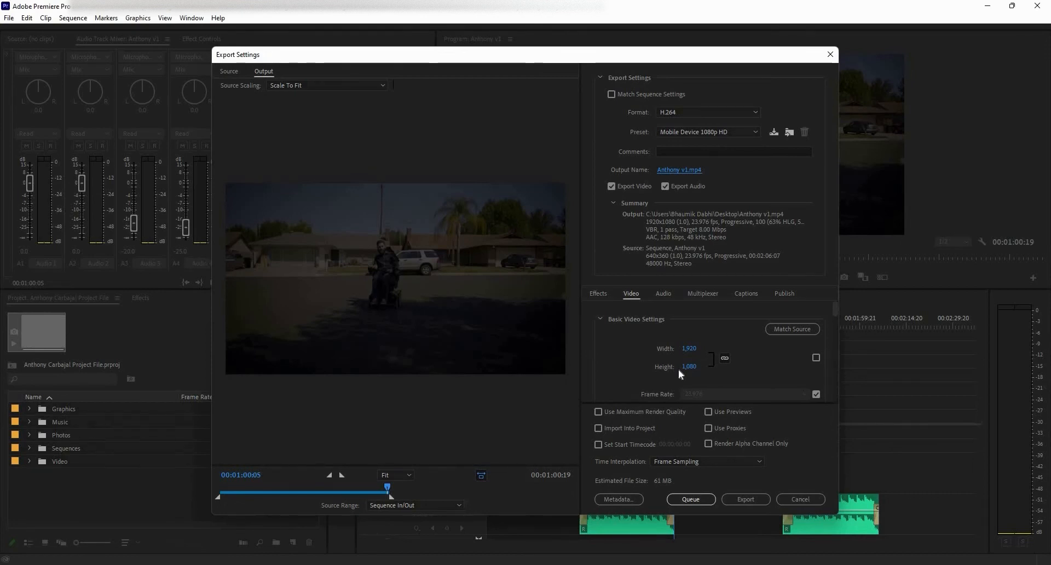
Step: Set the video bitrate encoding to VBR, 2 pass
scroll(680, 374, "down", 4)
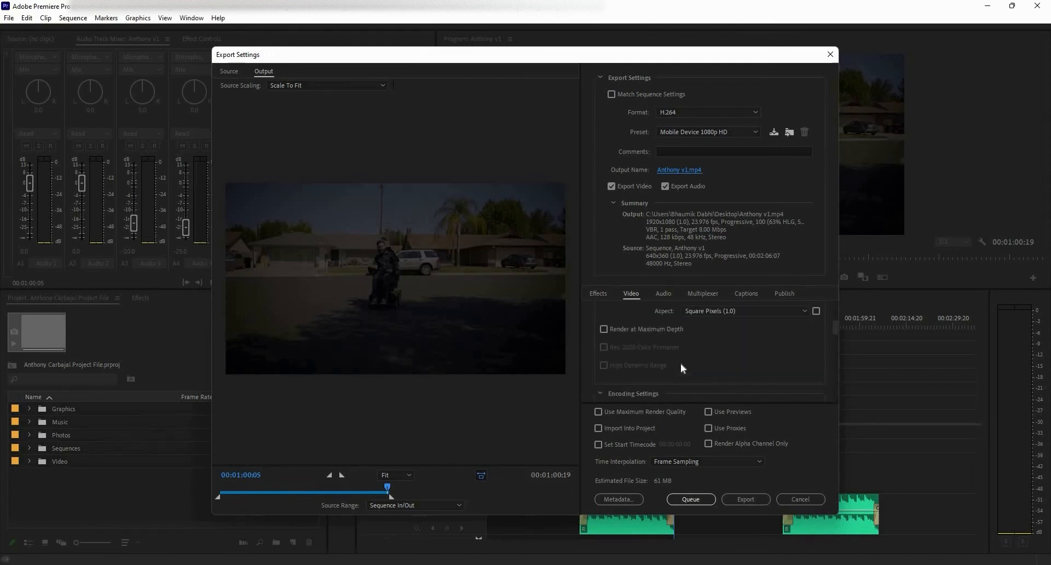
scroll(681, 362, "down", 3)
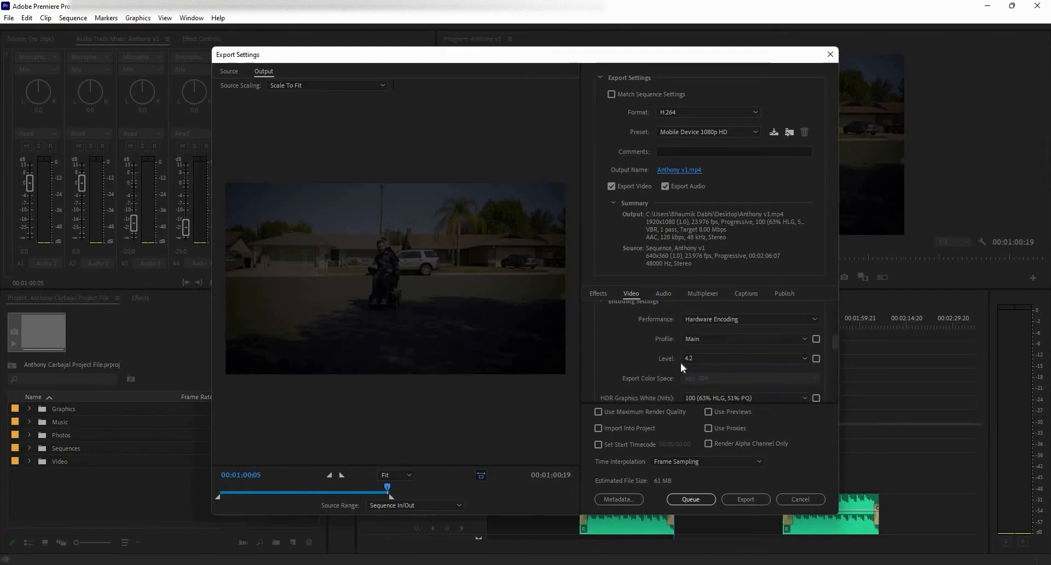
scroll(682, 368, "up", 3)
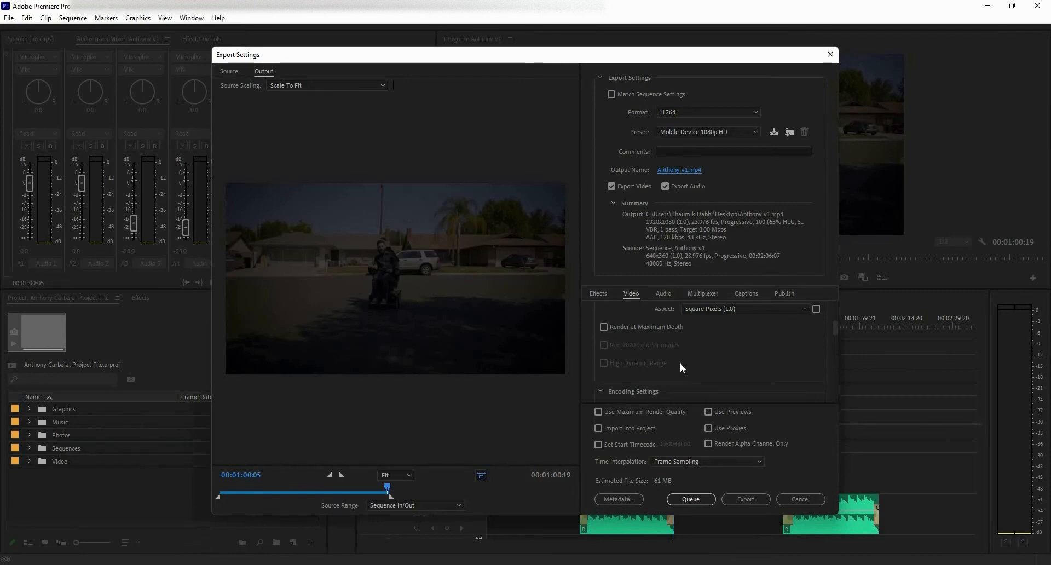
scroll(680, 362, "down", 5)
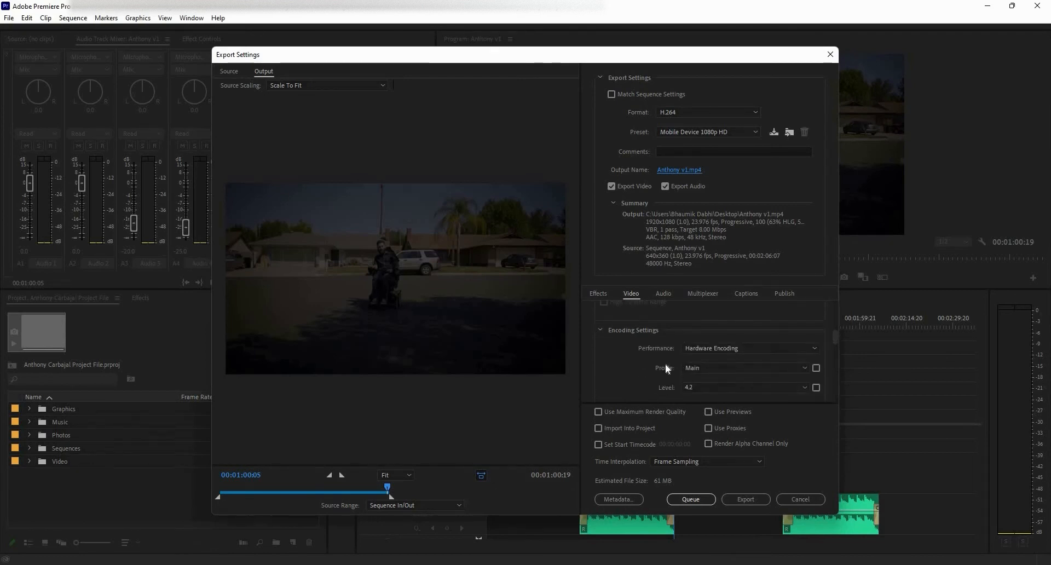
scroll(666, 368, "down", 5)
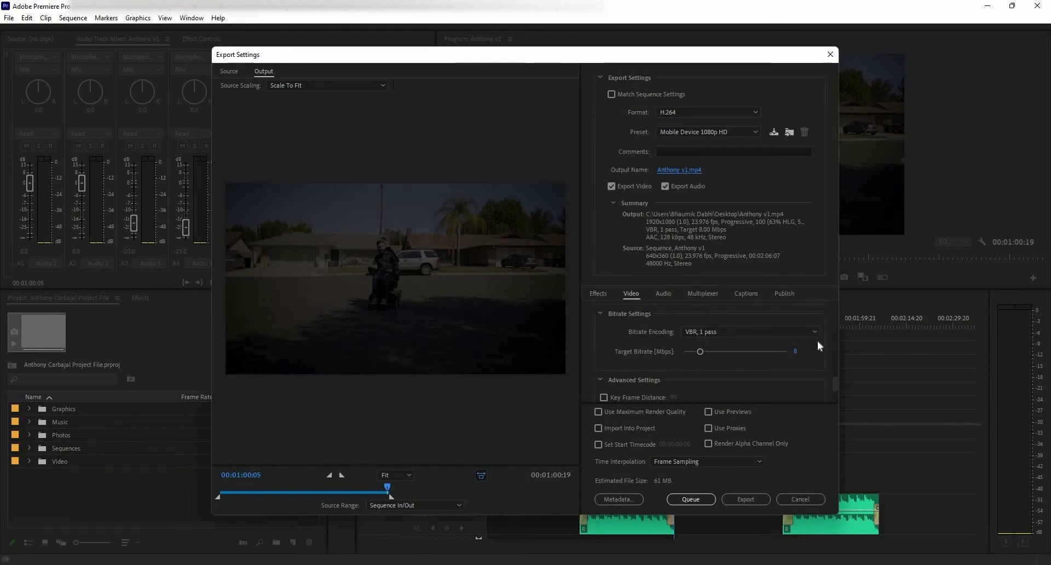
left_click(757, 334)
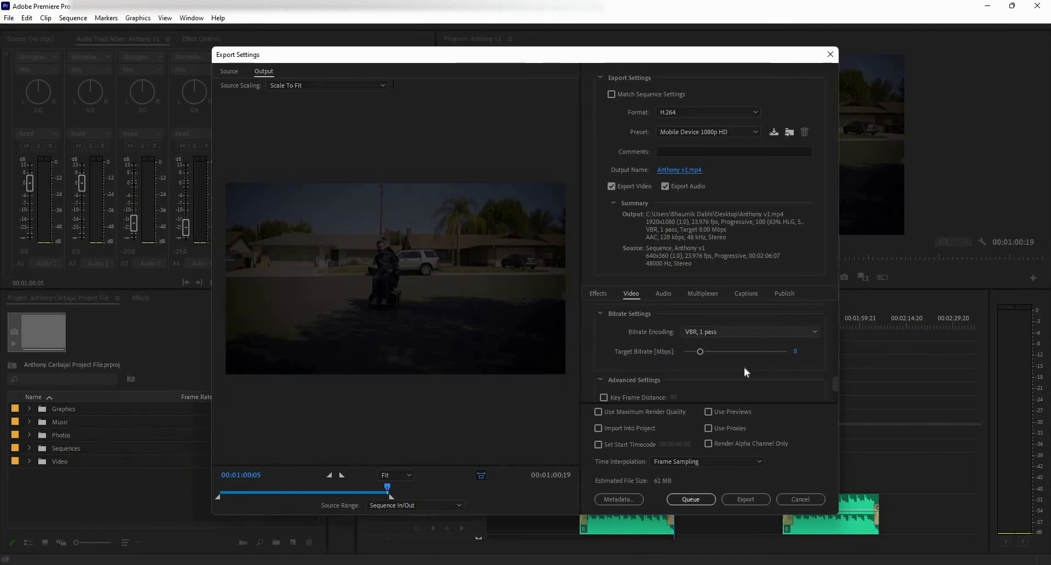
left_click(745, 372)
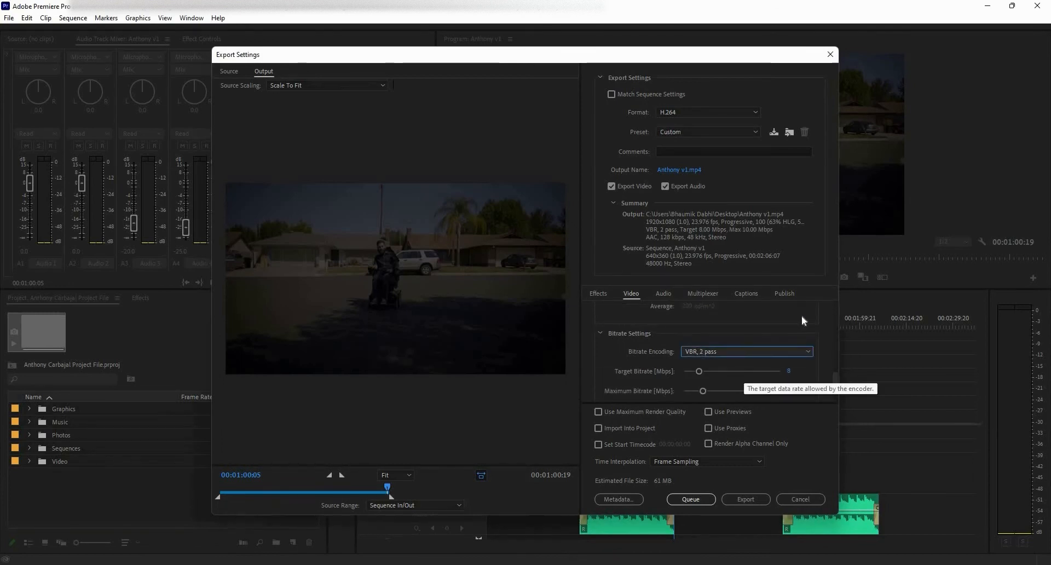
Step: Review the video encoding options and enable Use Maximum Render Quality for the export
scroll(800, 342, "down", 1)
scroll(799, 350, "up", 1)
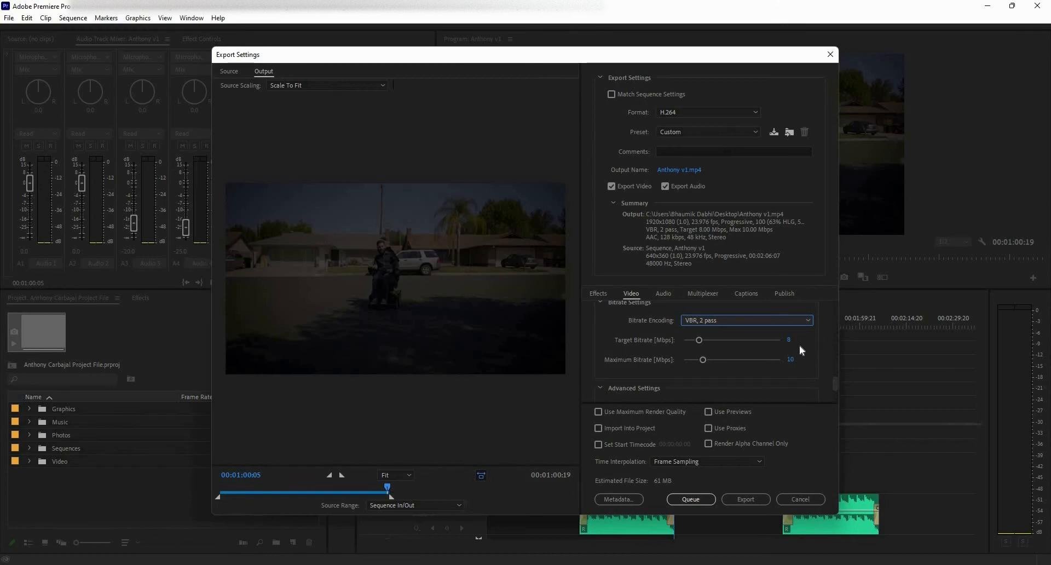
scroll(642, 339, "down", 5)
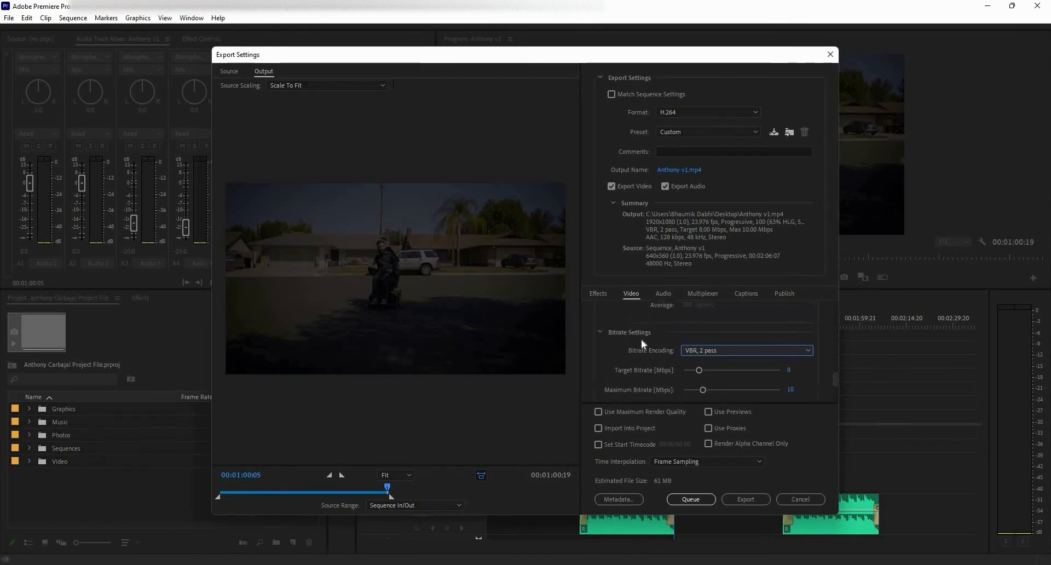
scroll(632, 347, "up", 6)
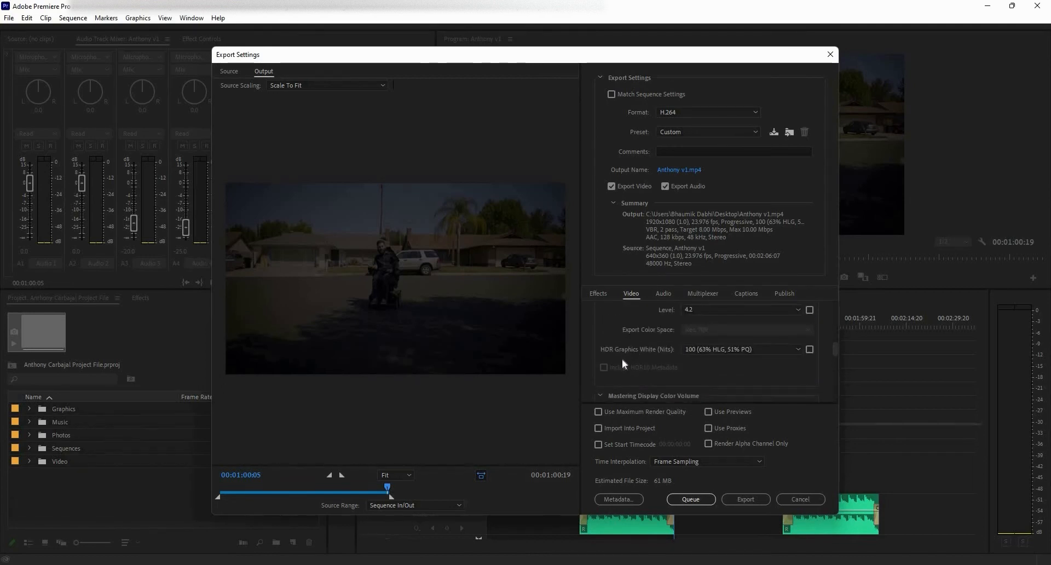
scroll(618, 361, "down", 3)
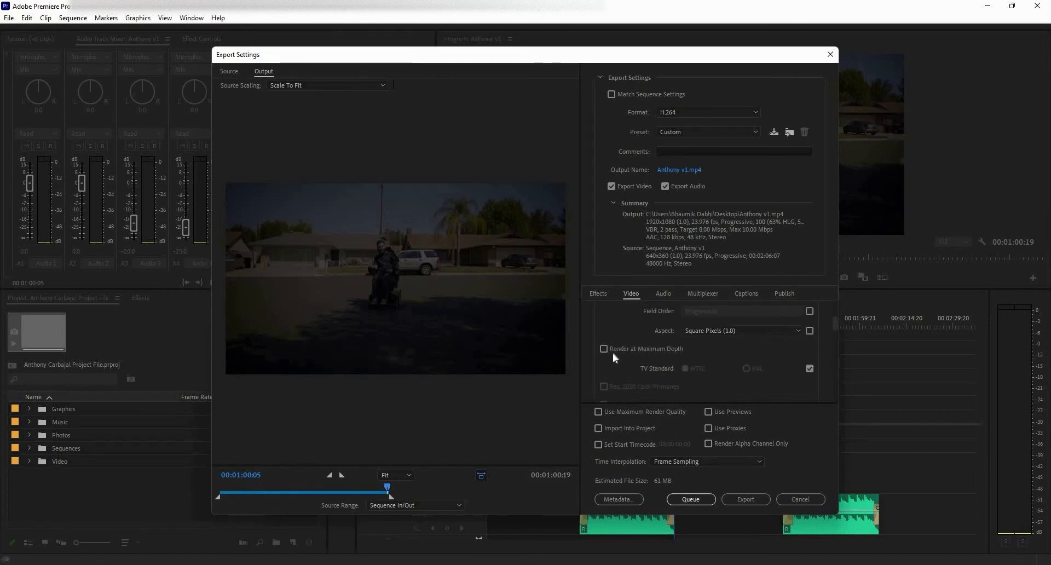
left_click(606, 415)
Step: Set both the target bitrate and the maximum bitrate to 16 Mbps
scroll(691, 375, "down", 5)
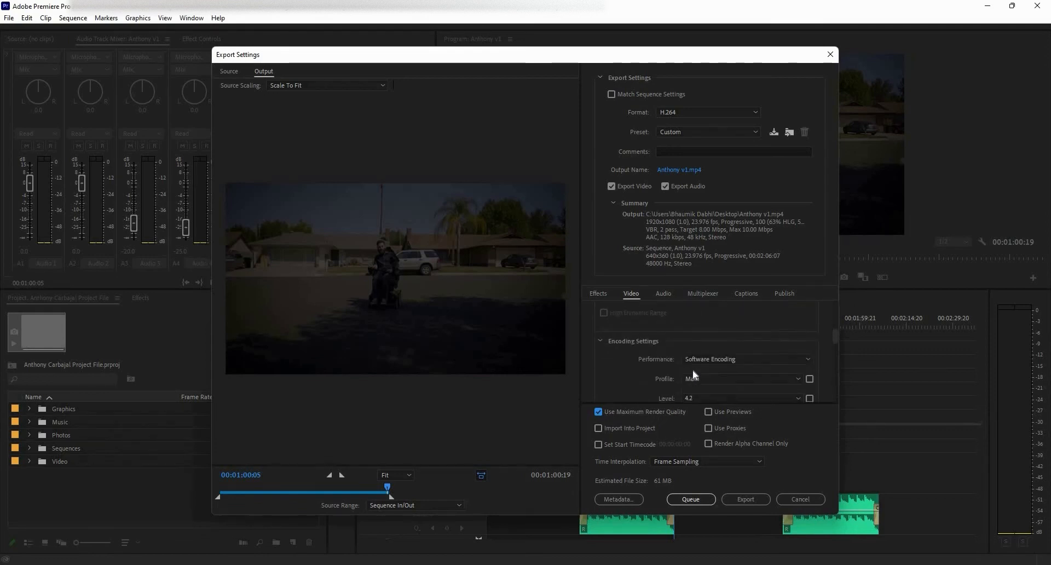
scroll(691, 364, "down", 3)
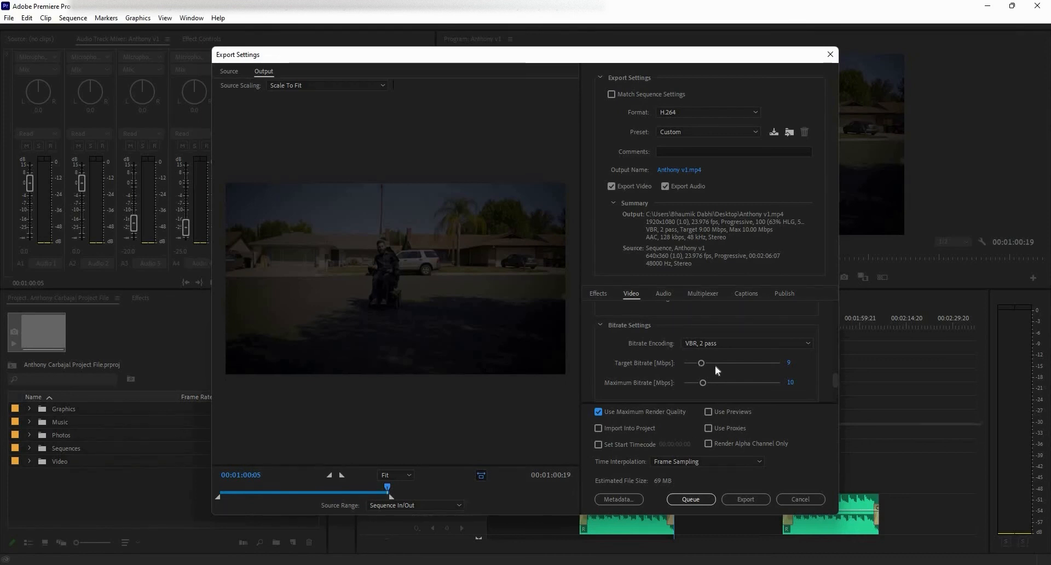
left_click_drag(714, 365, 793, 361)
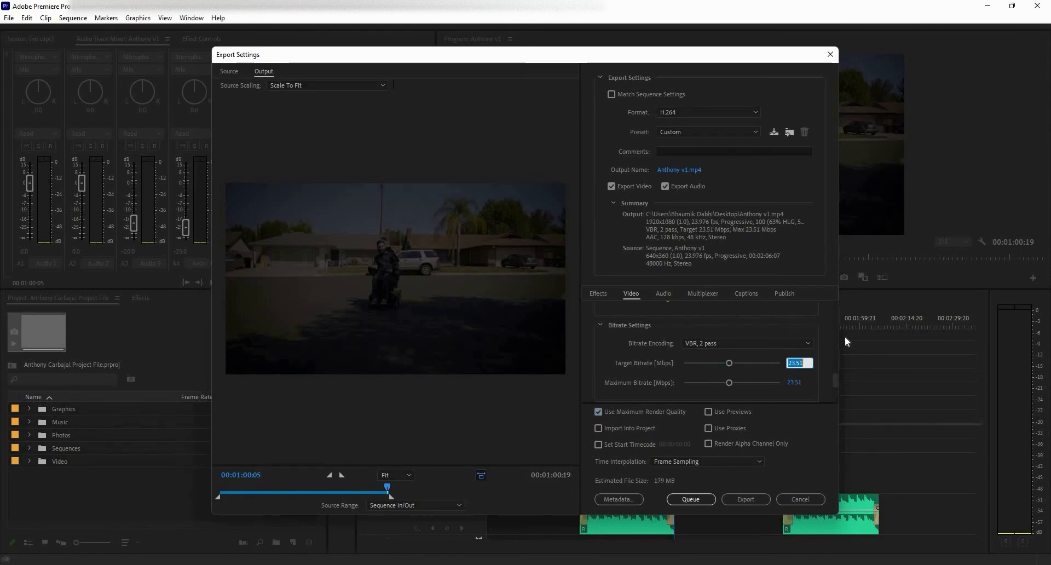
type("16")
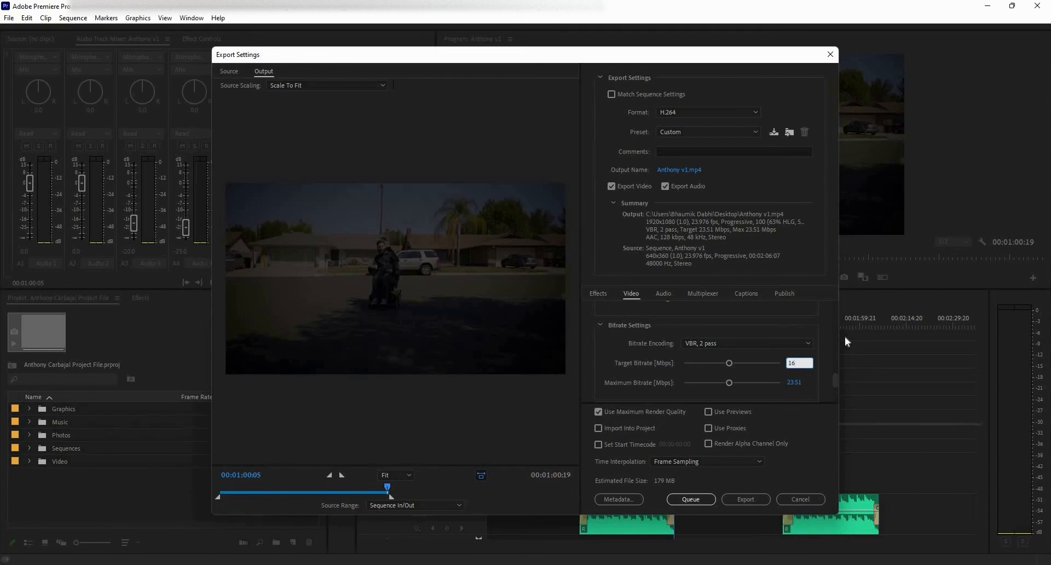
key("Tab")
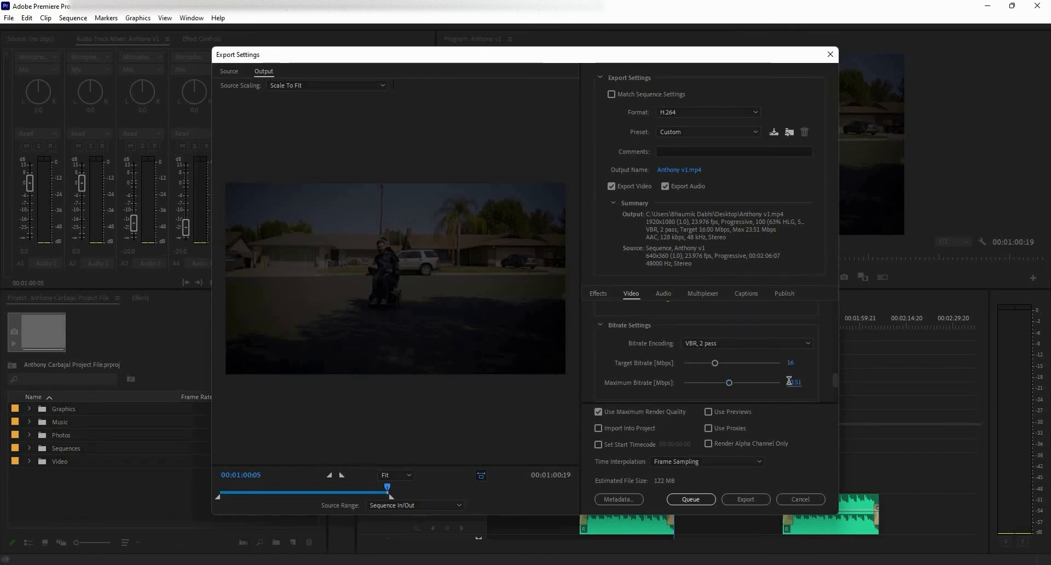
left_click(789, 382)
type("16")
key("Tab")
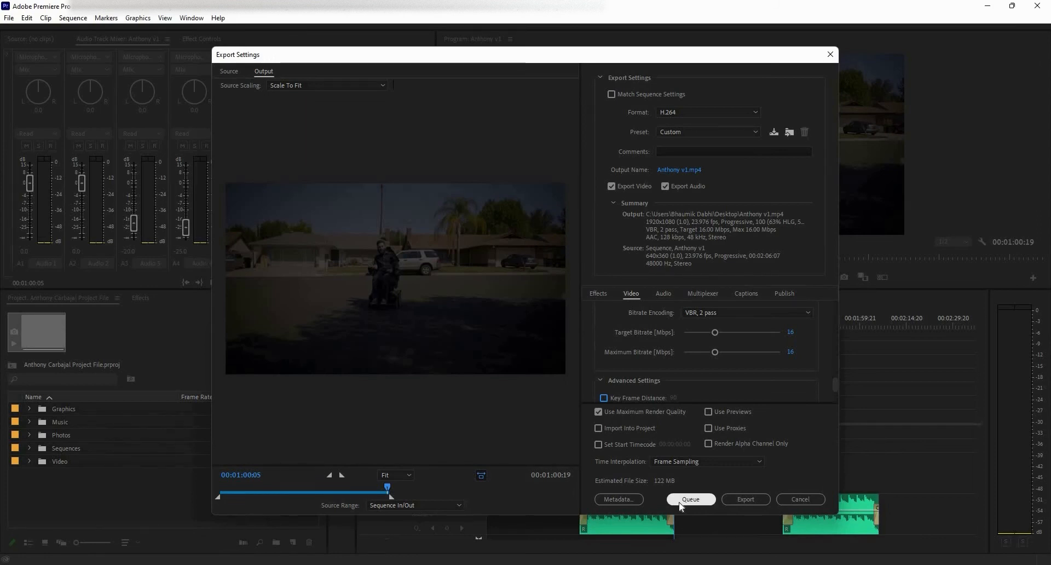
left_click(756, 501)
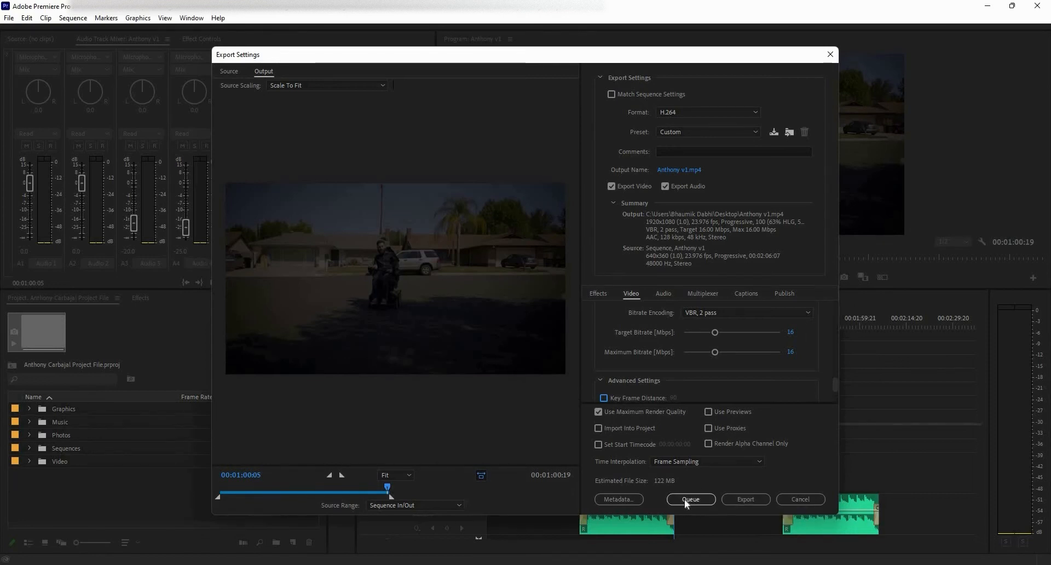
Step: Export the sequence and play the exported MP4 from the desktop in VLC to check it, closing the player when done
left_click(751, 501)
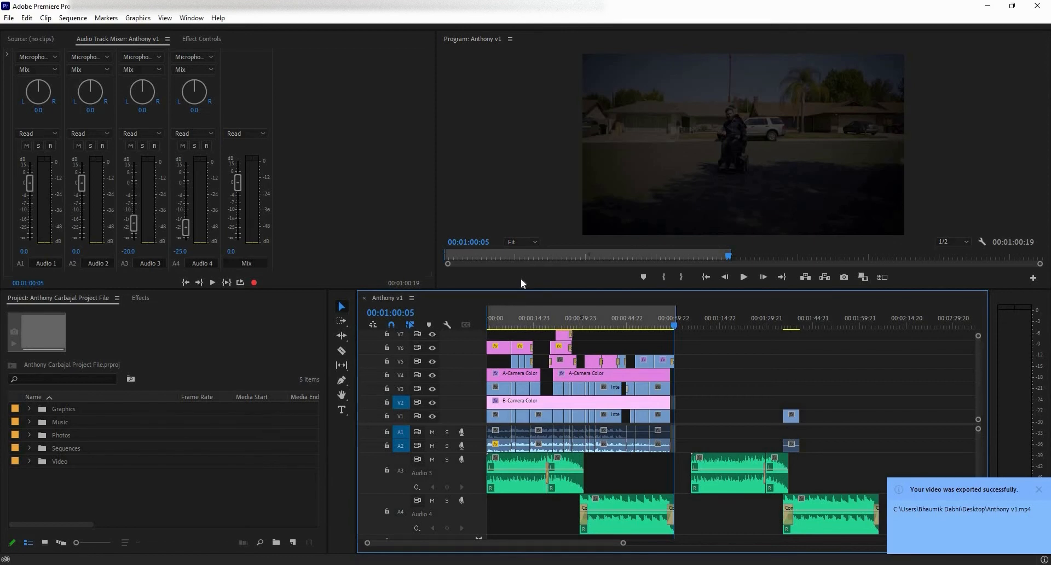
key("super+d")
double_click(10, 90)
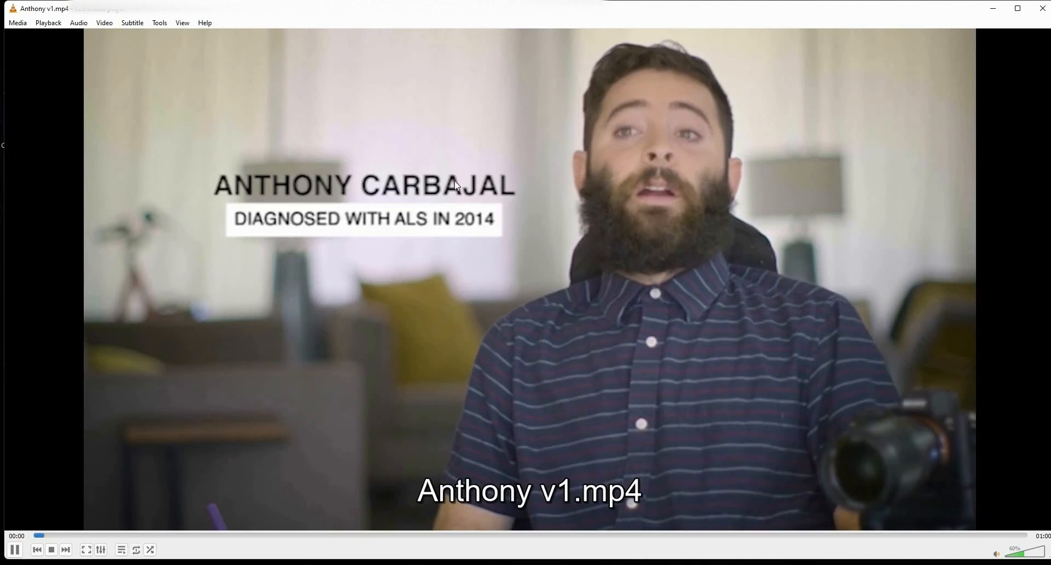
left_click(1042, 9)
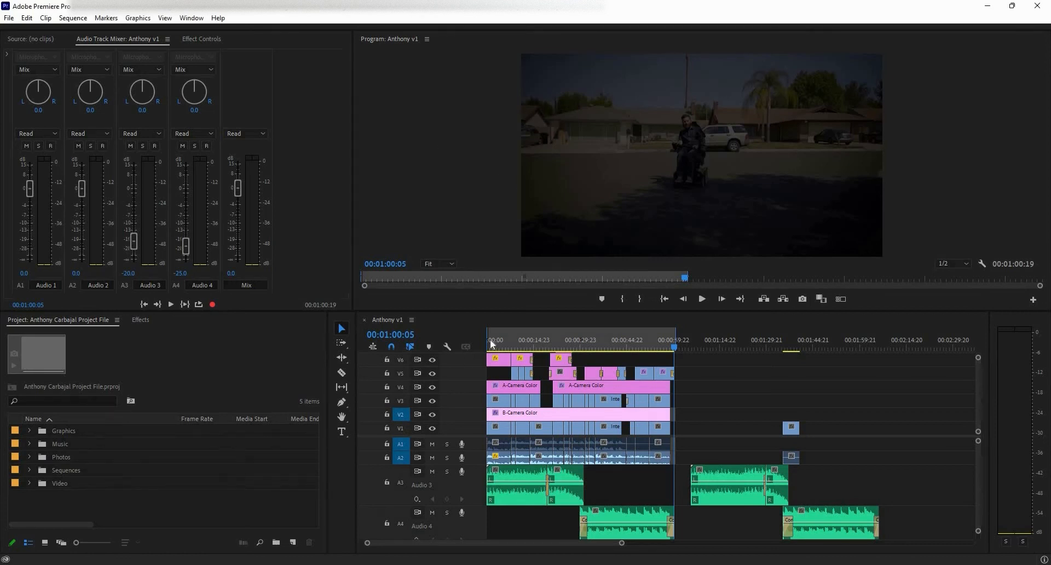
Step: Reopen the media export settings for the sequence and enlarge the dialog to show a bigger preview and more options
left_click(9, 18)
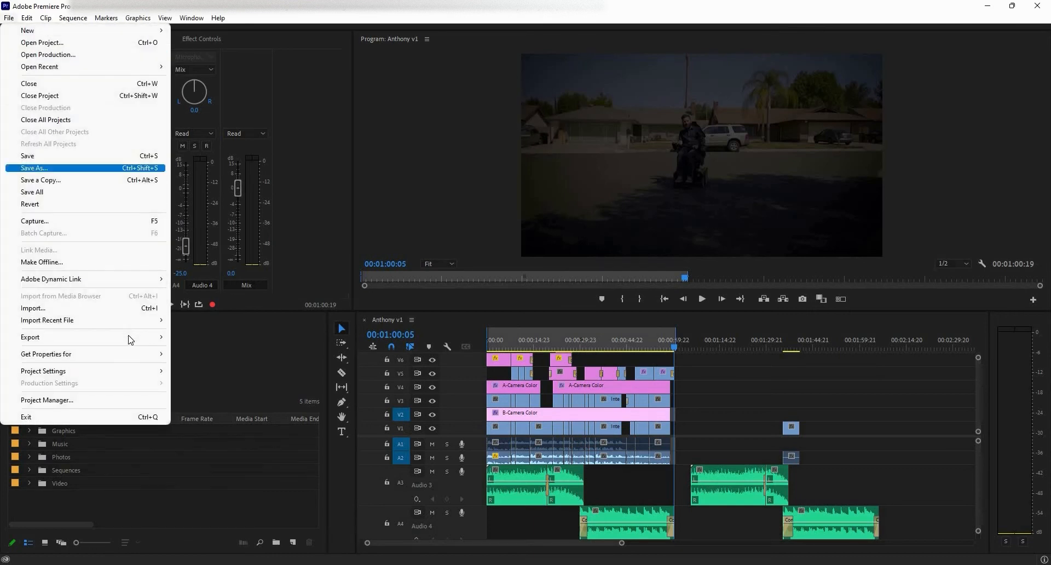
mouse_move(130, 338)
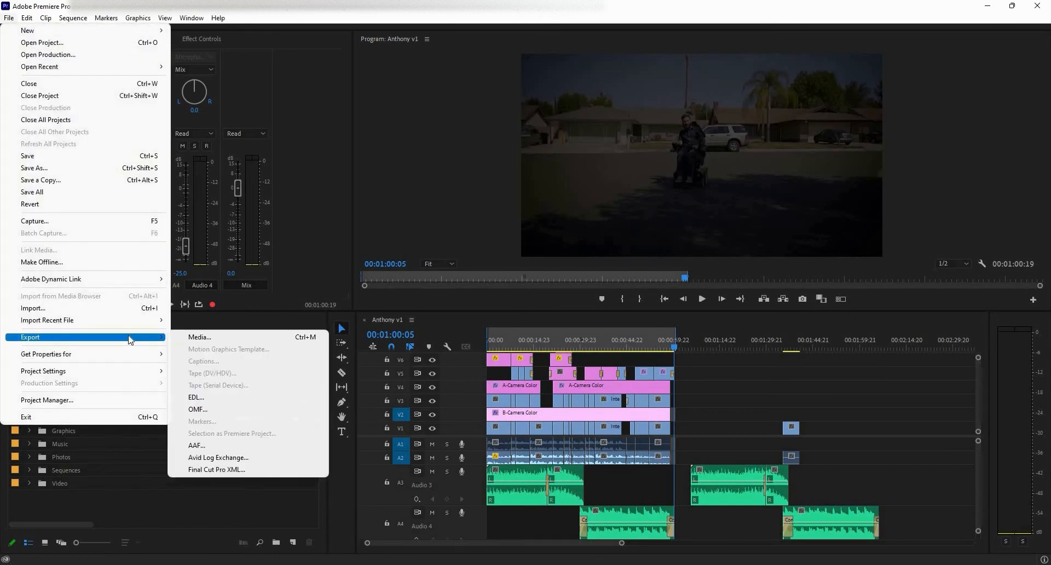
left_click(200, 337)
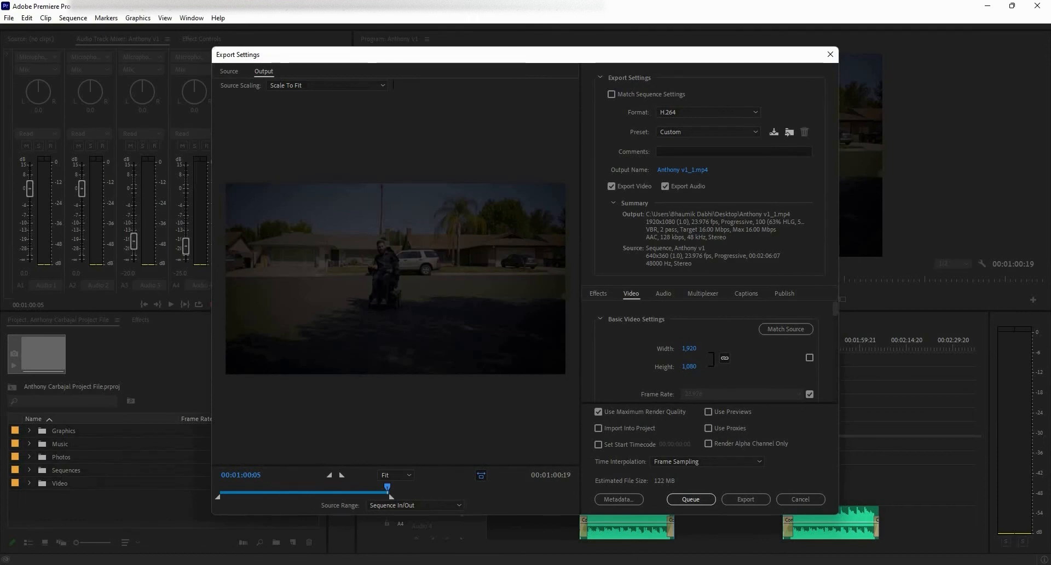
left_click_drag(213, 47, 126, 6)
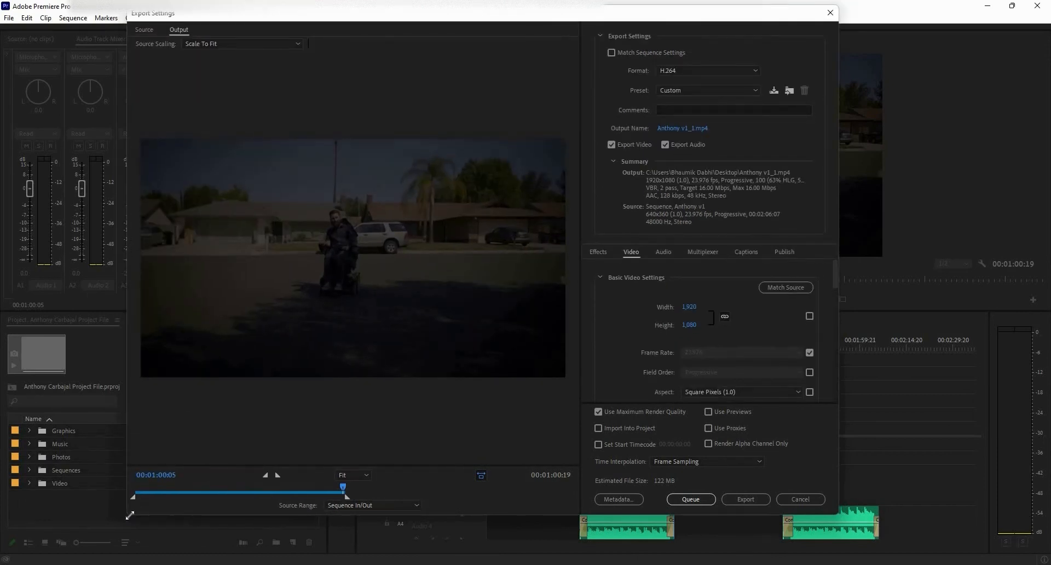
left_click_drag(130, 516, 56, 546)
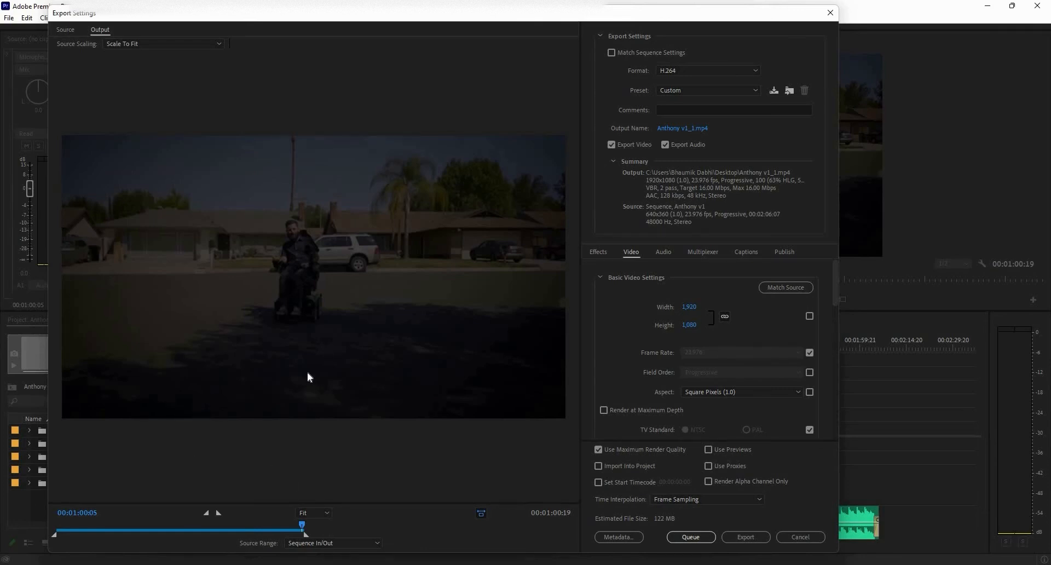
Step: Try extending the export's out point beyond the Sequence In/Out range to make a custom range about 00:01:21:22 long
left_click(332, 546)
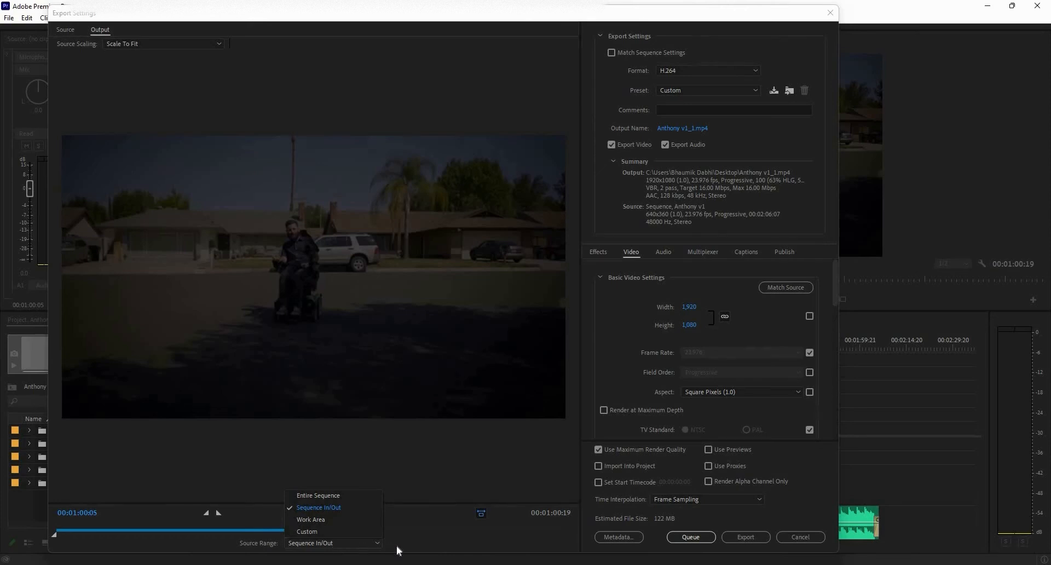
left_click(308, 508)
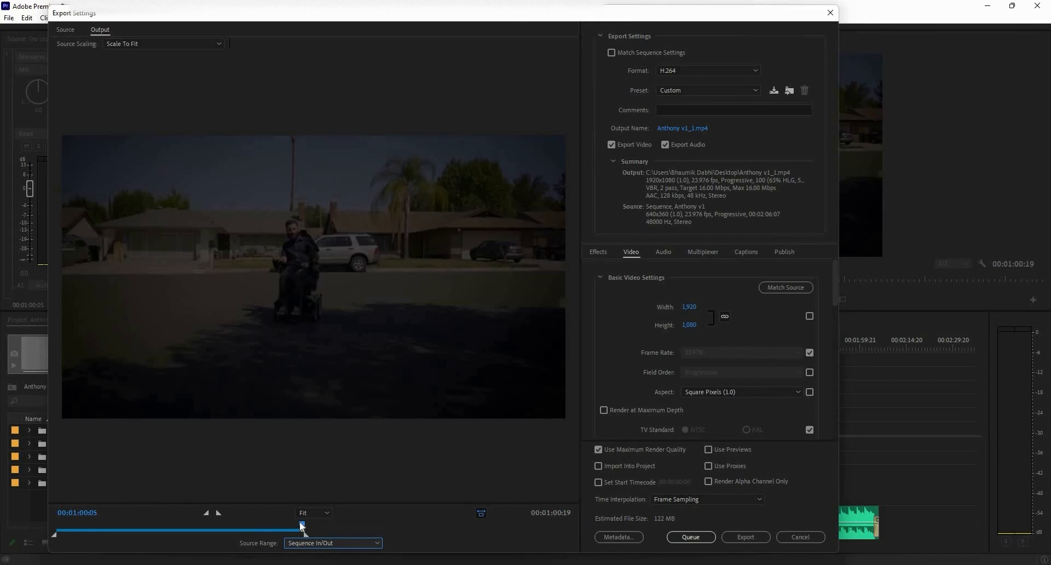
left_click_drag(301, 524, 282, 527)
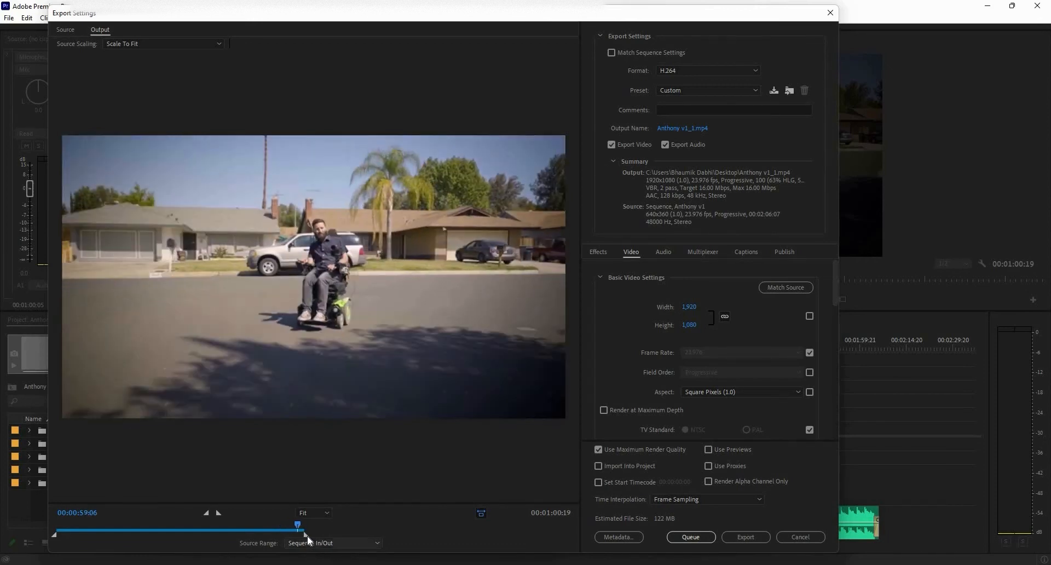
left_click_drag(301, 536, 395, 530)
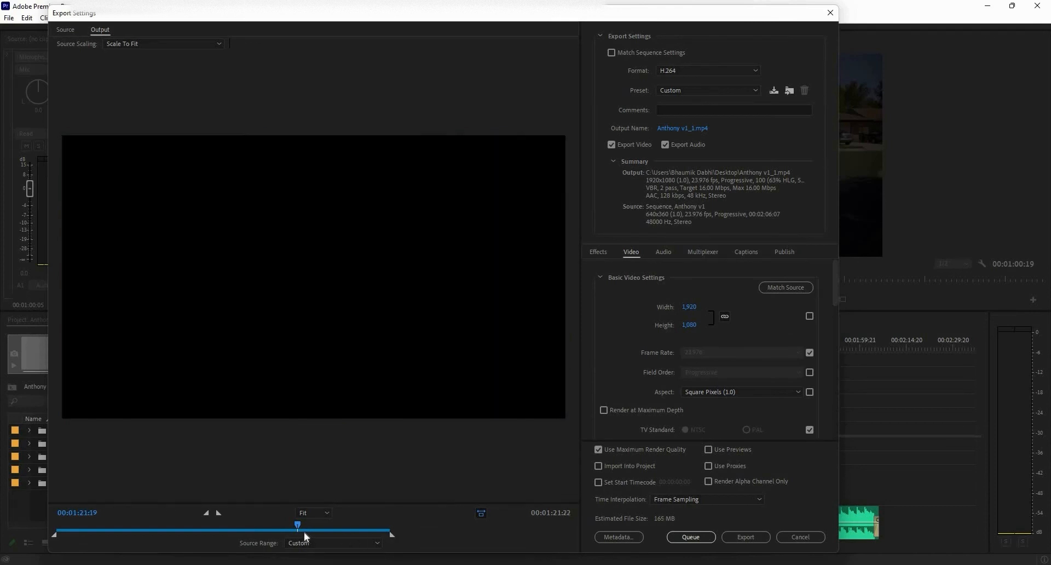
left_click_drag(305, 536, 305, 535)
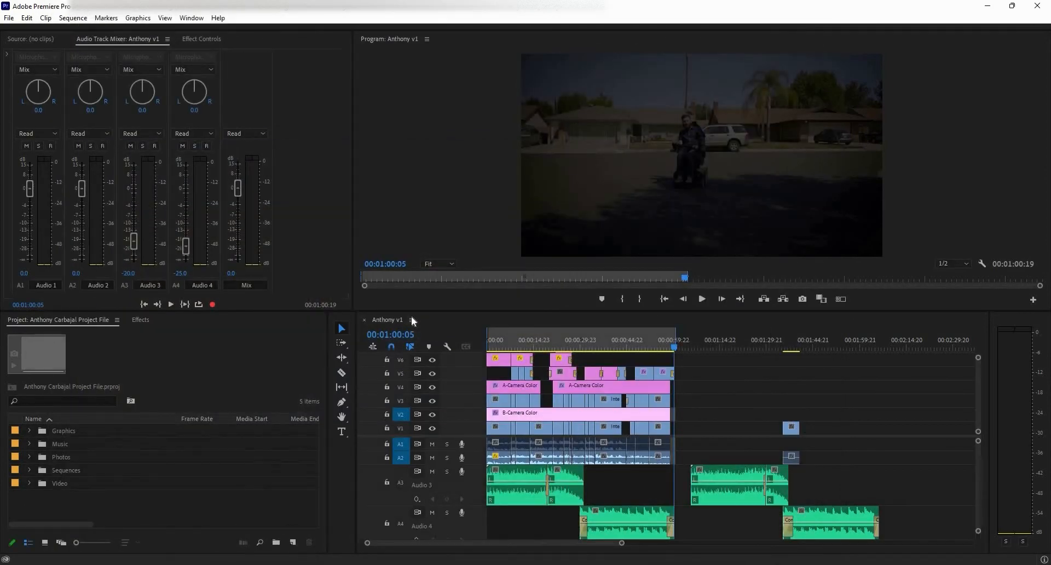
Step: Show the work area bar in the timeline and extend its end to the playhead at 00:01:00:05
left_click(412, 319)
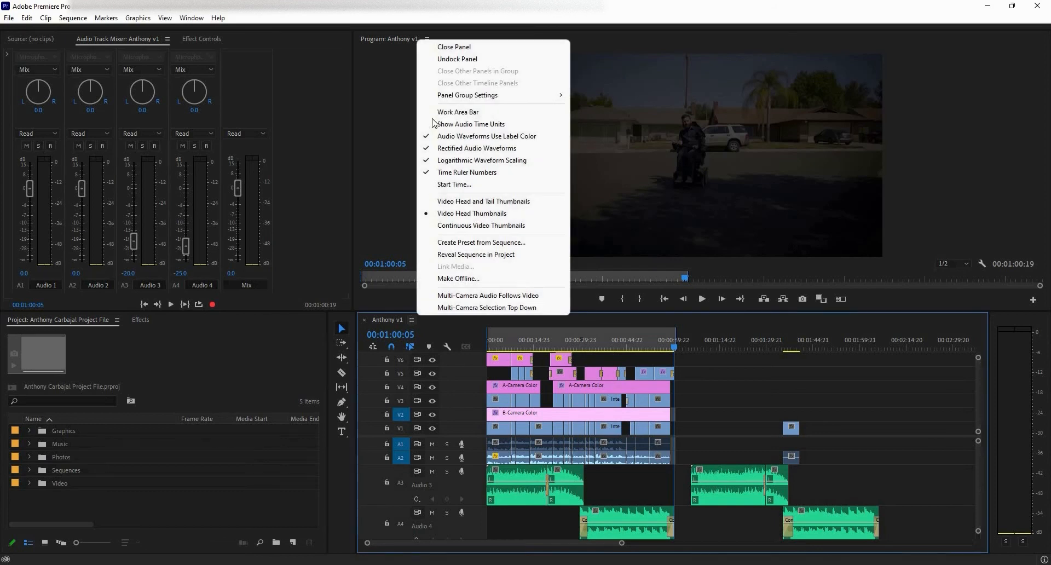
left_click(476, 111)
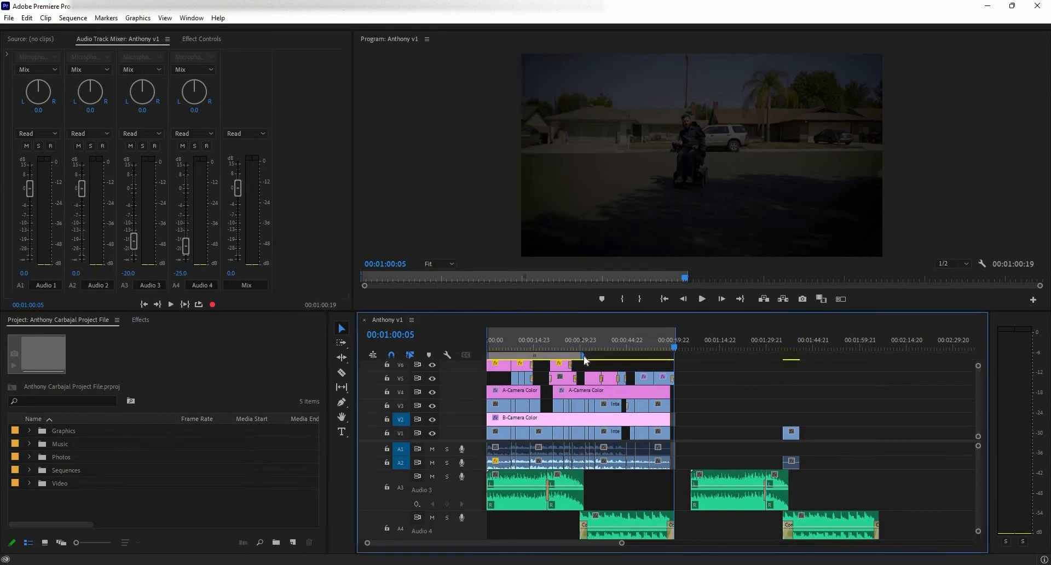
left_click_drag(625, 356, 676, 359)
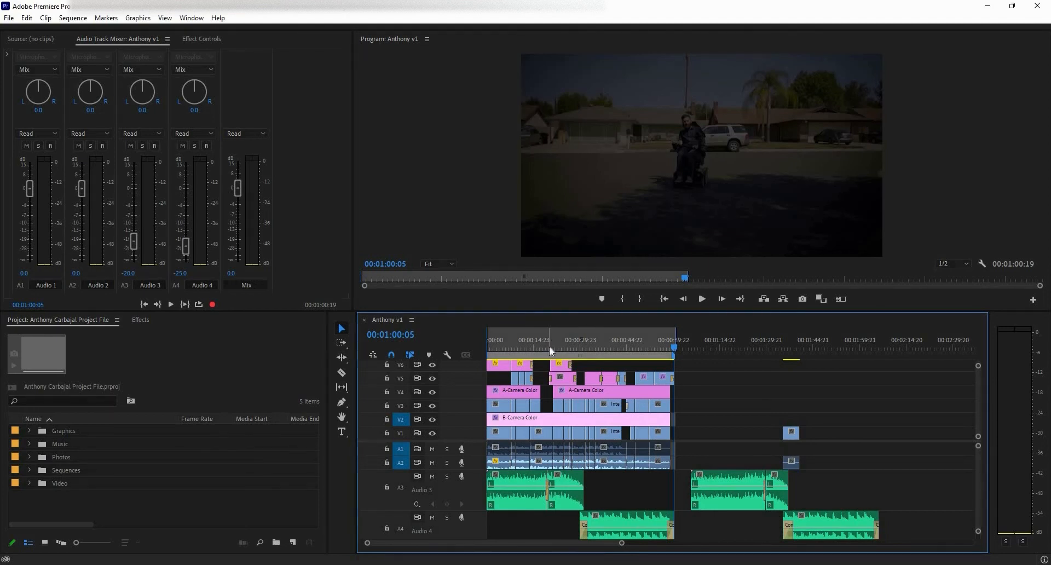
Step: Reopen the export settings, preview the Work Area source range, and set the source range to Sequence In/Out
key("ctrl+m")
left_click(317, 513)
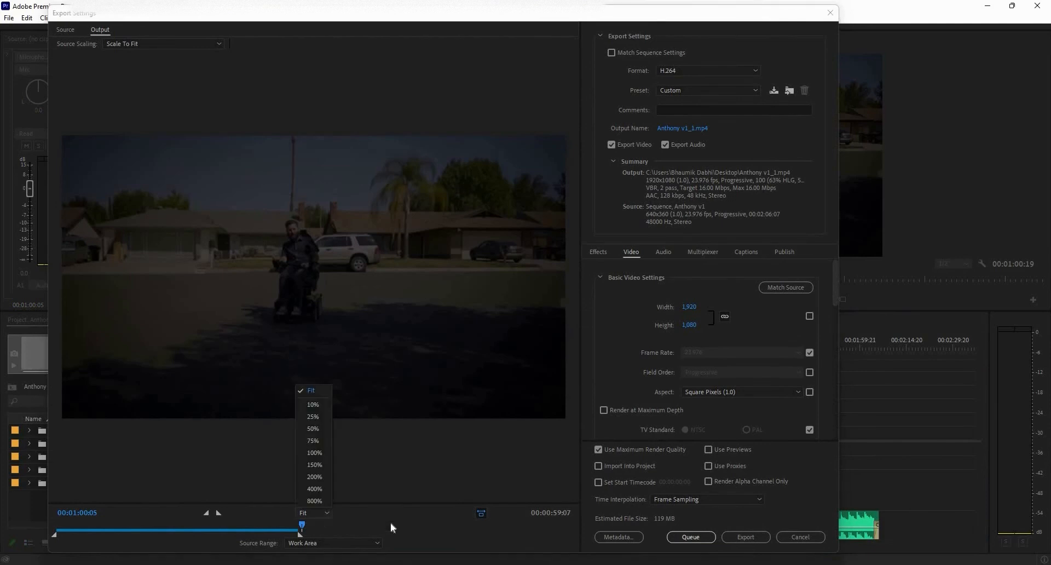
left_click(331, 545)
left_click(340, 543)
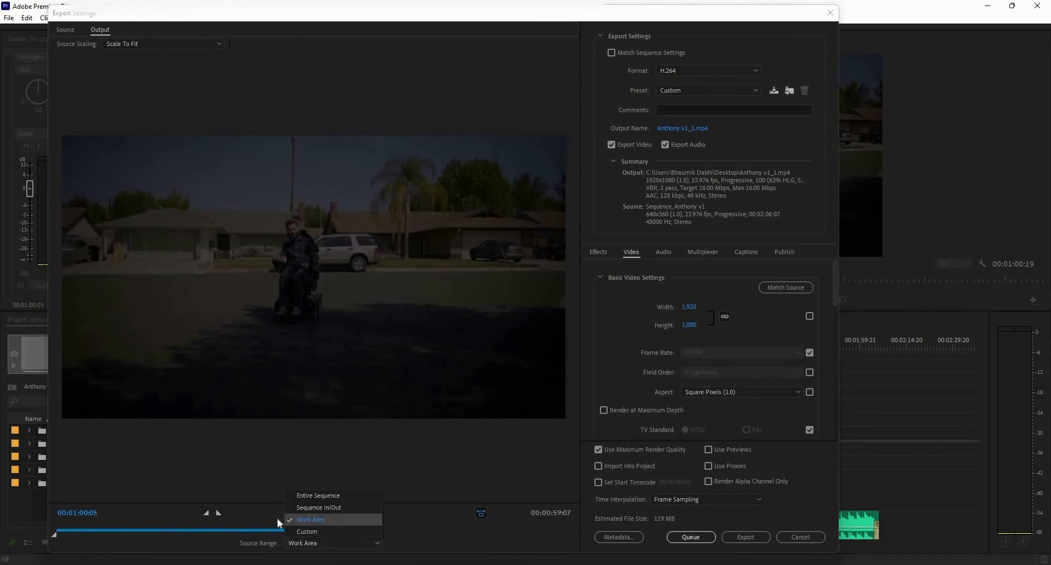
left_click(330, 521)
left_click_drag(301, 525, 287, 528)
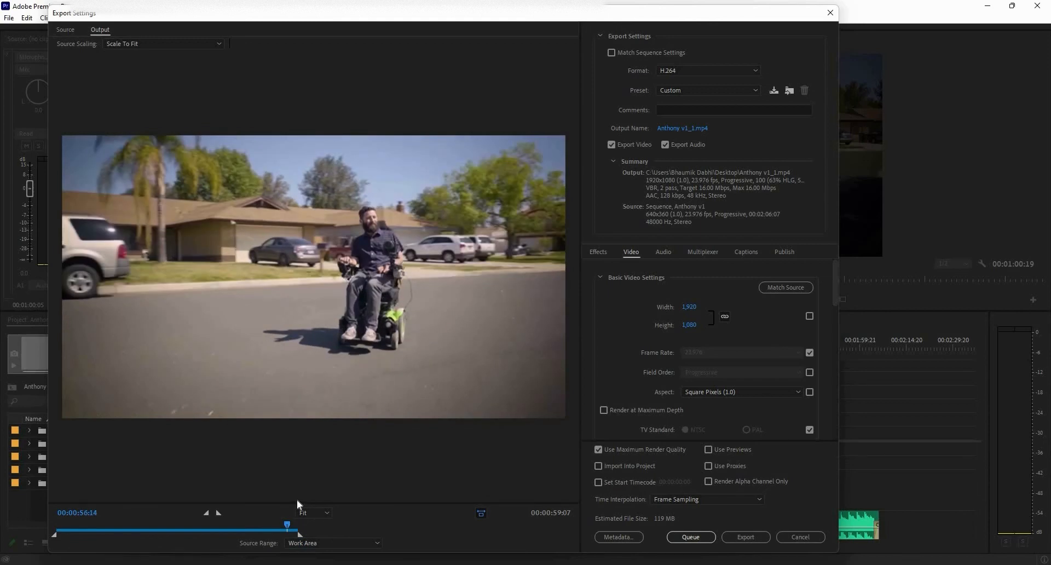
left_click(328, 542)
left_click(330, 507)
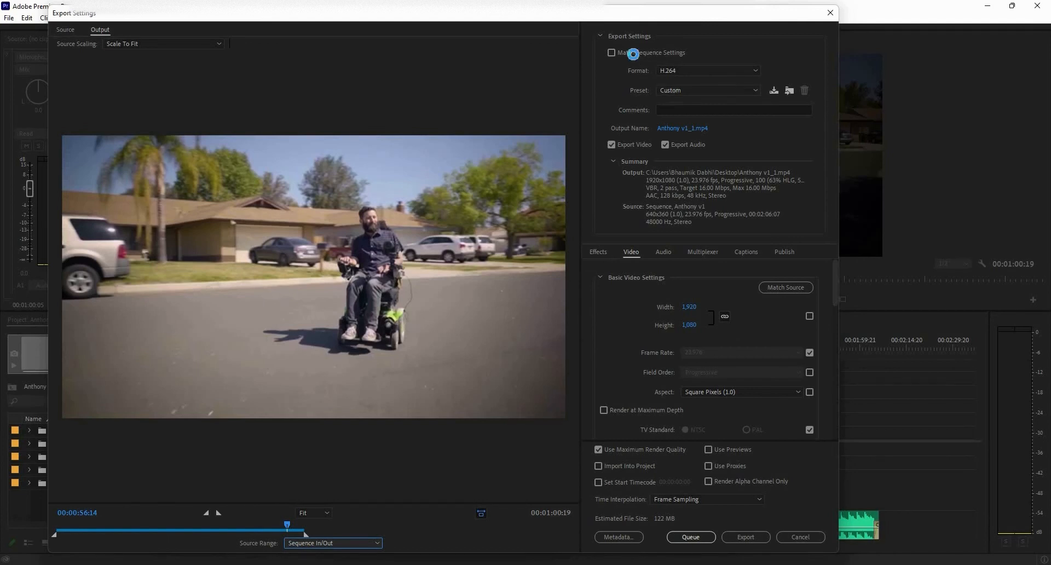
Step: Try Match Sequence Settings for the export and look through the available formats, keeping H.264
left_click(634, 55)
left_click(633, 52)
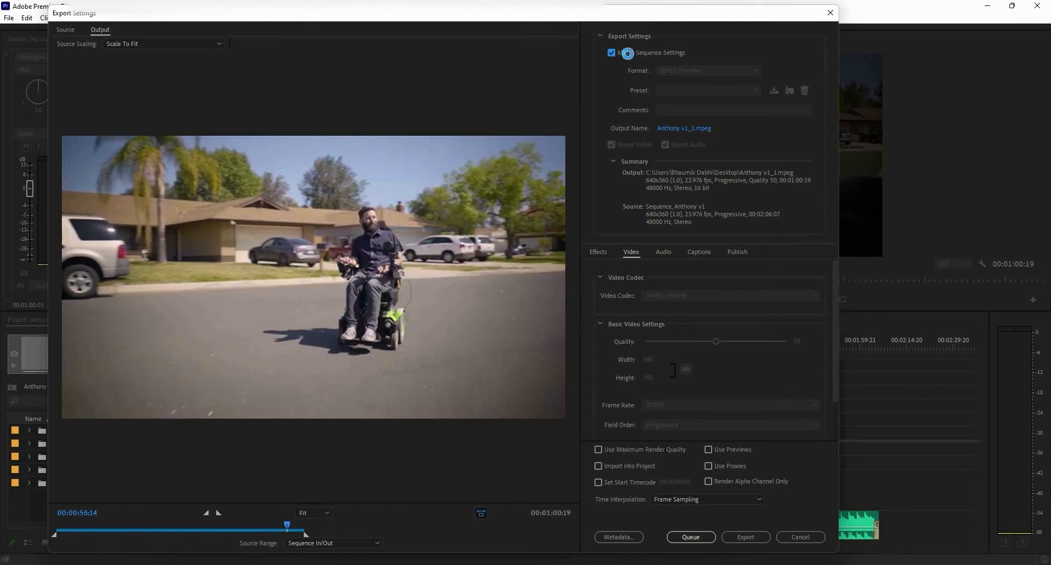
left_click(700, 72)
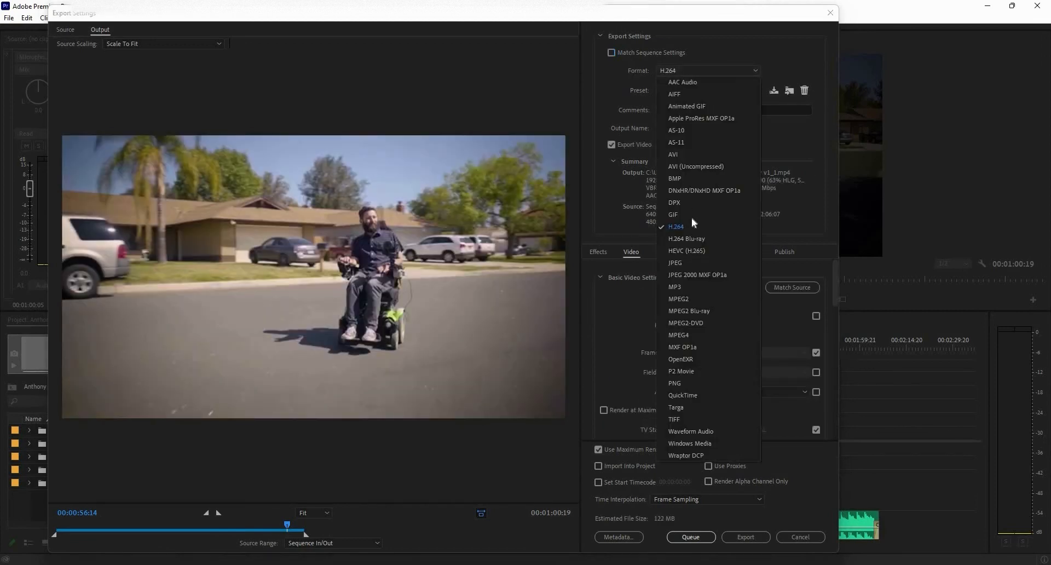
left_click(704, 71)
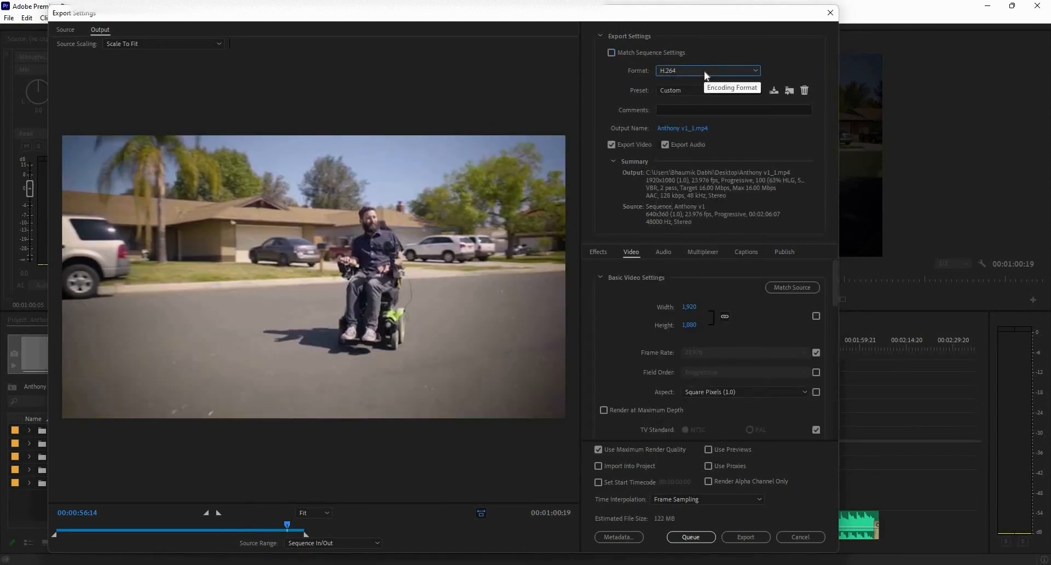
left_click(704, 72)
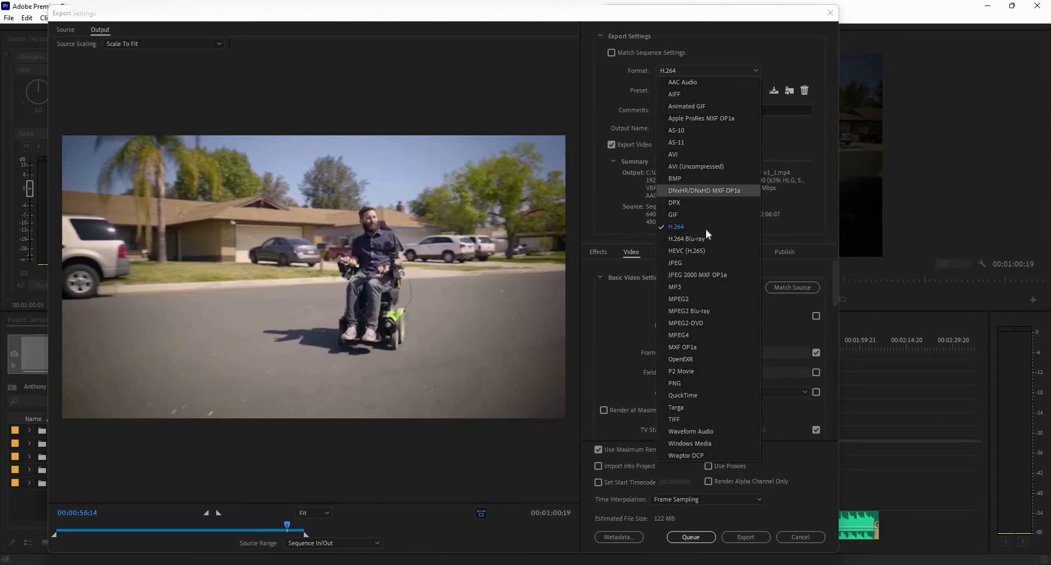
left_click(682, 70)
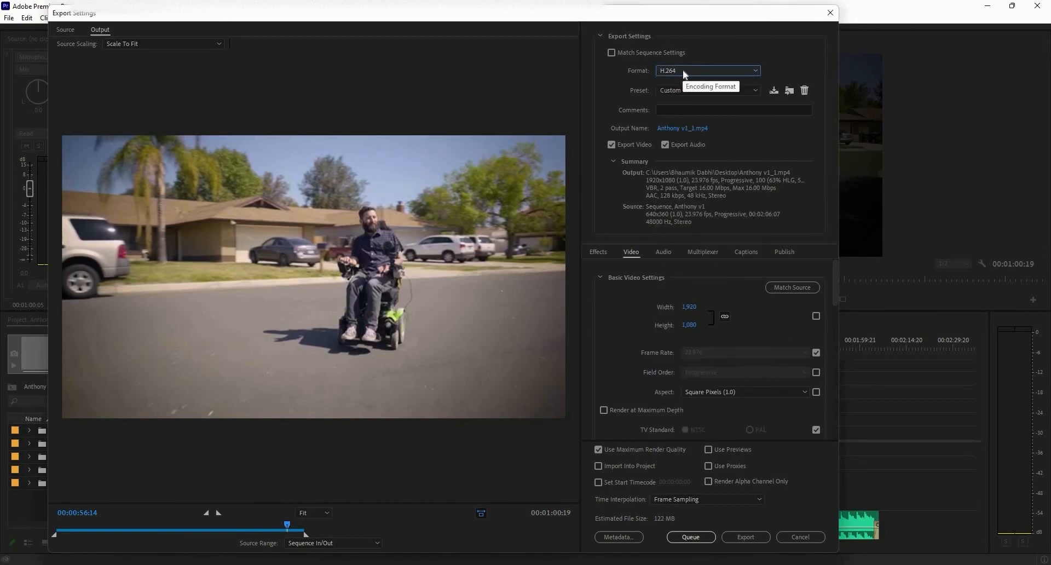
Step: Apply the Mobile Device 1080p HD preset to the export and review its video settings
left_click(693, 90)
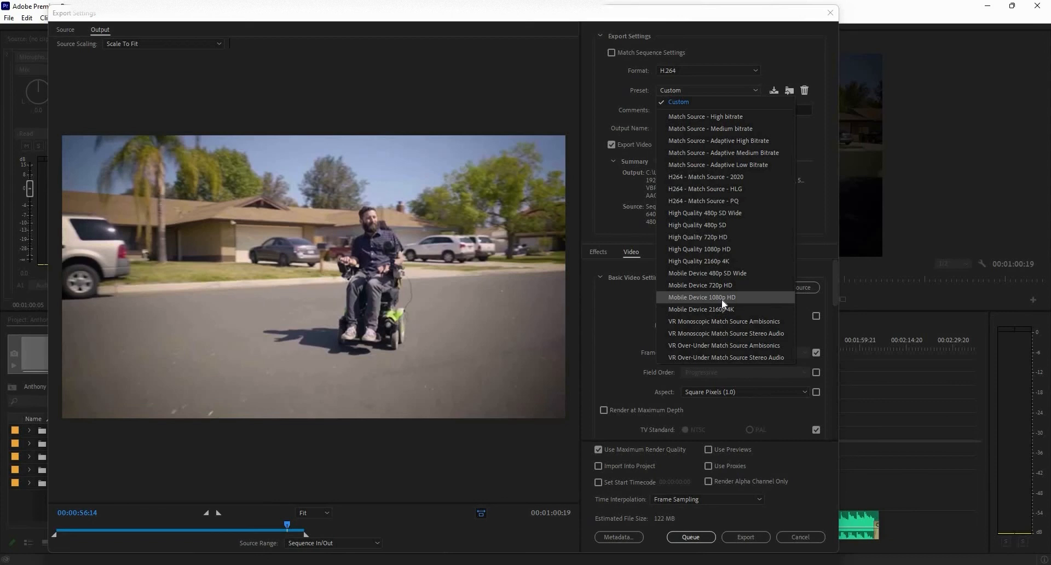
left_click(723, 298)
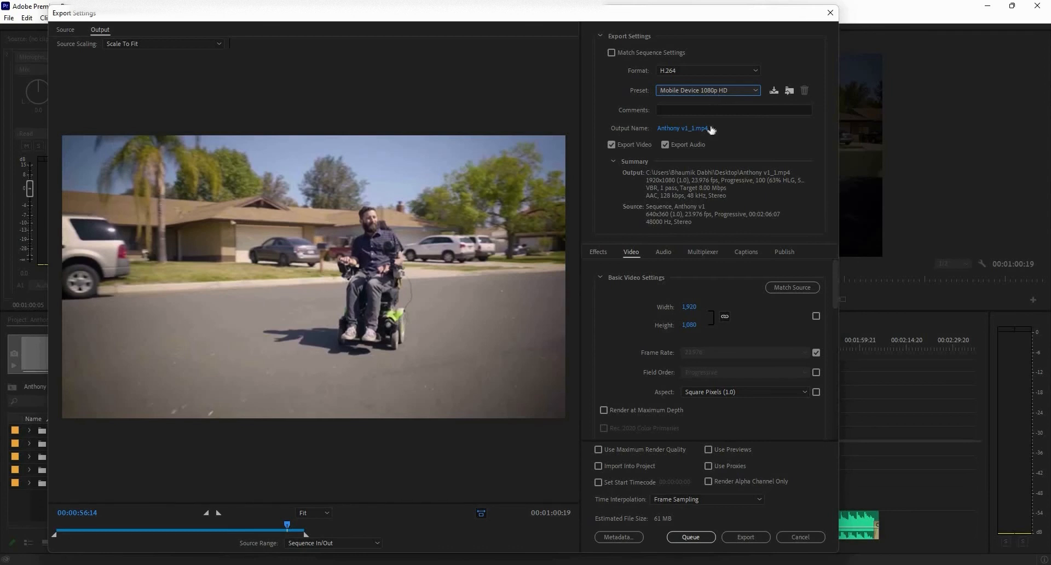
scroll(702, 347, "down", 6)
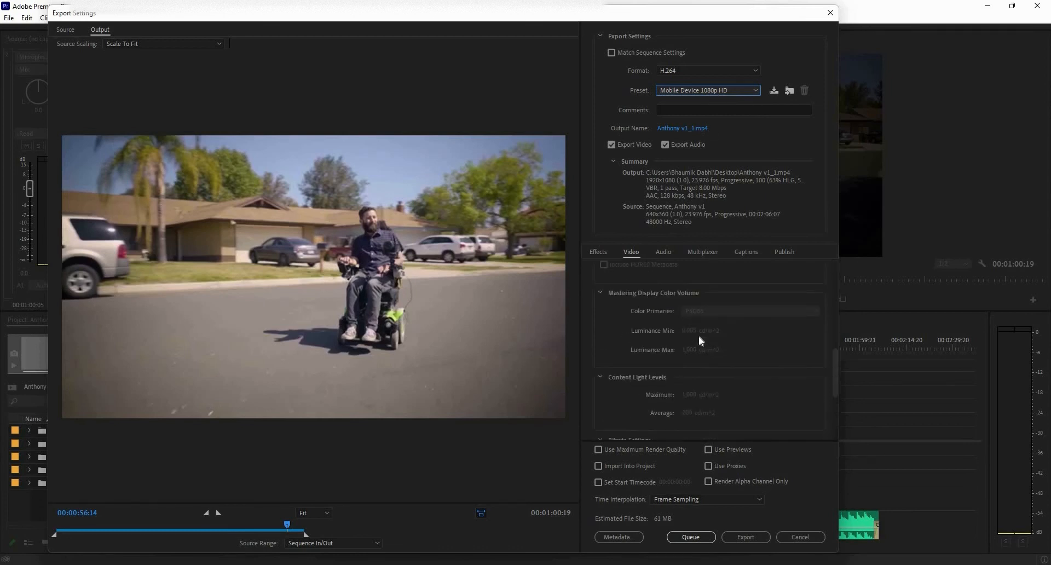
scroll(694, 337, "up", 5)
scroll(764, 355, "up", 1)
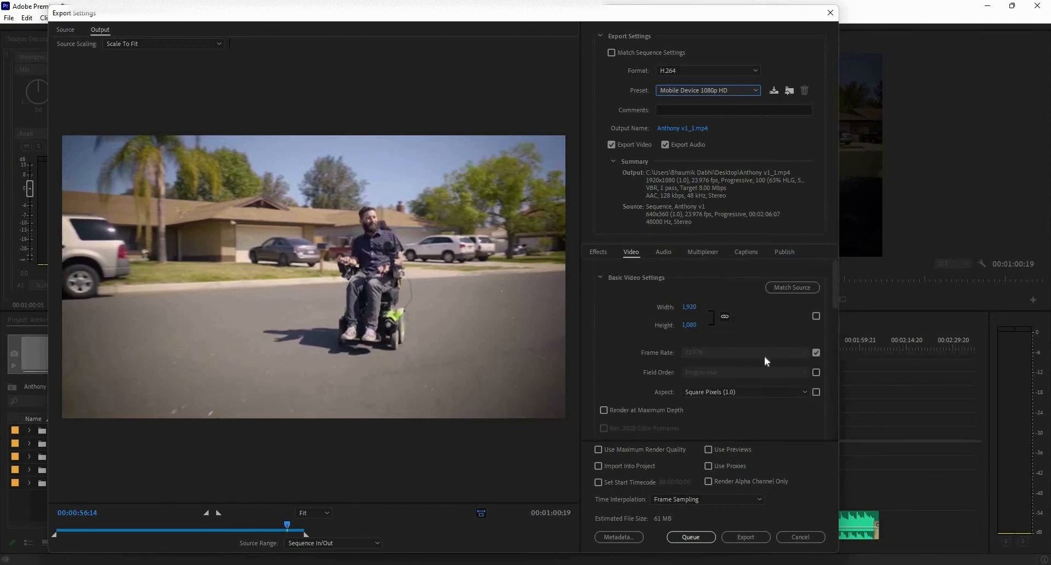
scroll(764, 355, "down", 3)
scroll(764, 356, "down", 5)
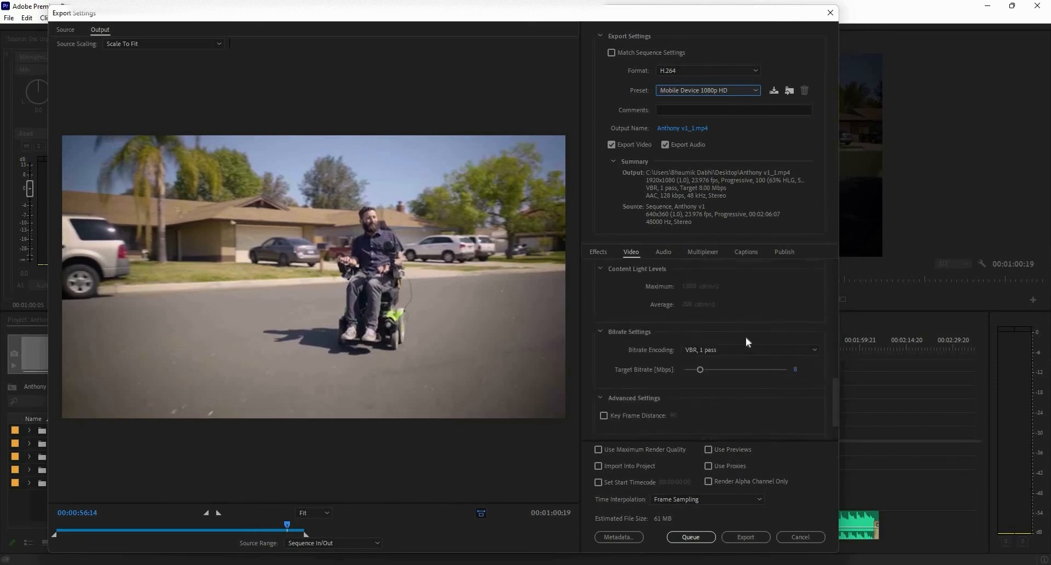
Step: Check the preset's audio and effects settings, keep Mobile Device 1080p HD selected, and return to its video bitrate settings
left_click(662, 253)
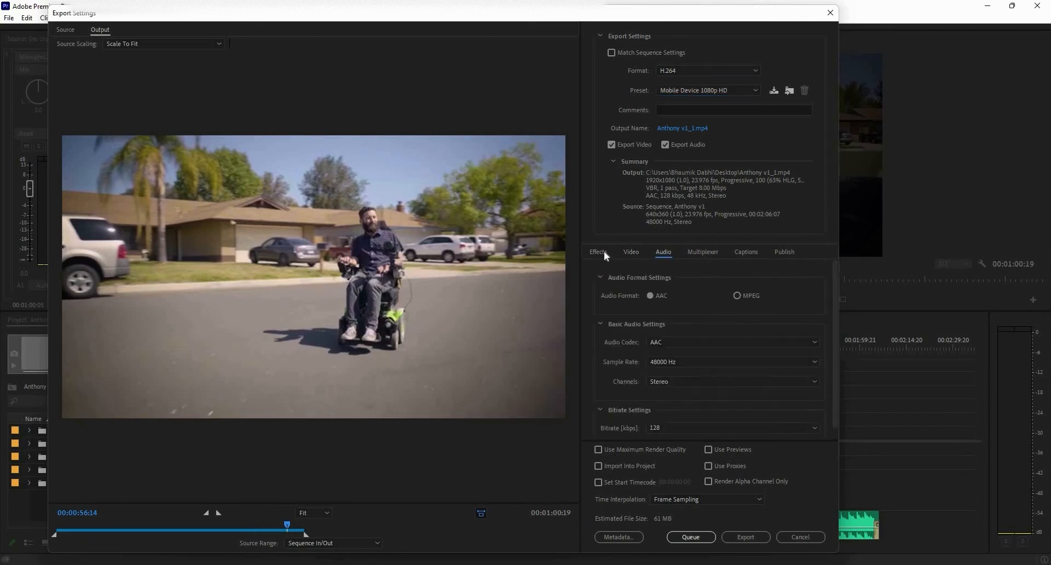
left_click(602, 253)
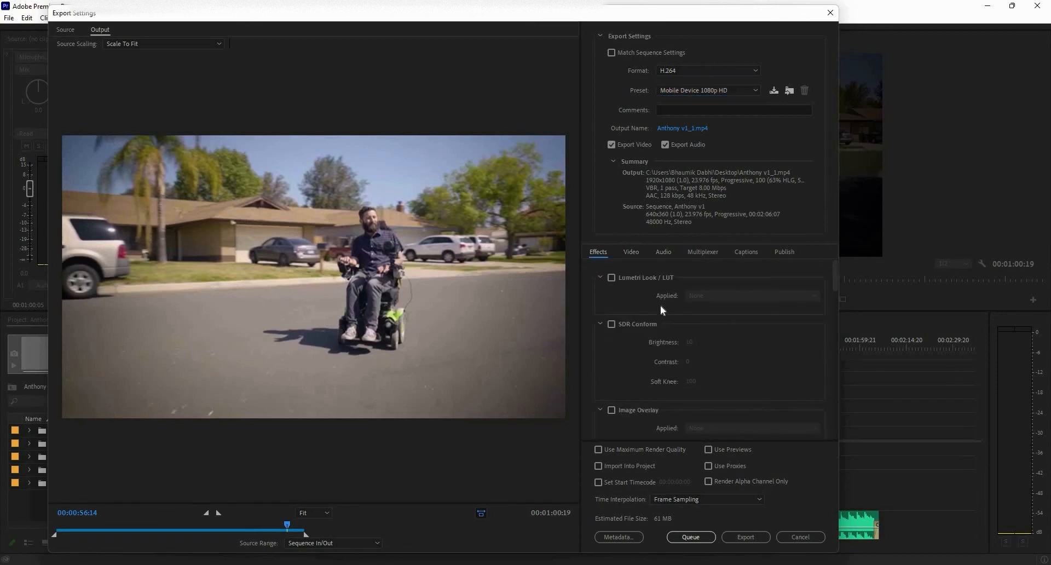
left_click(697, 94)
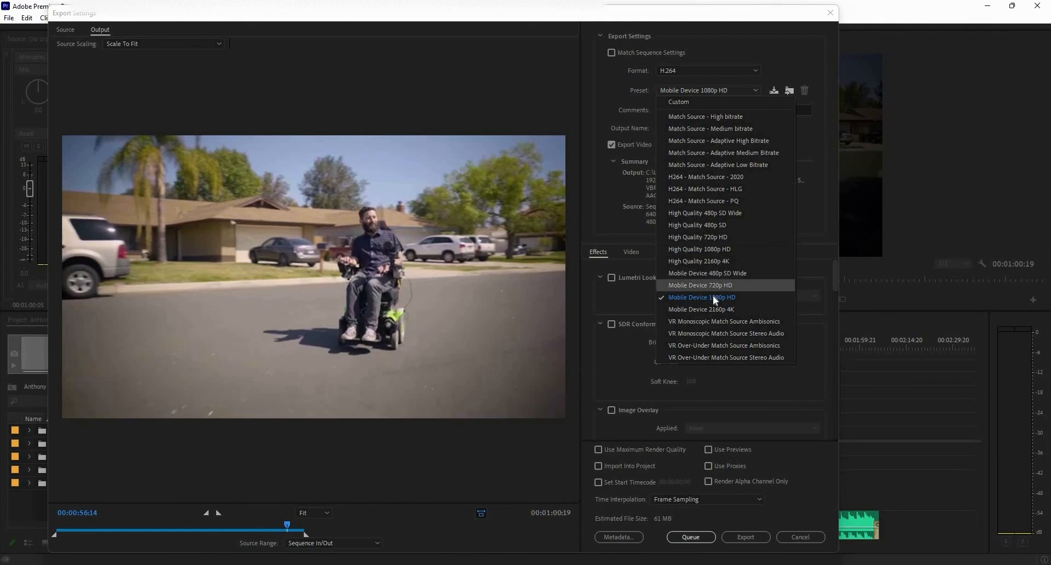
left_click(691, 296)
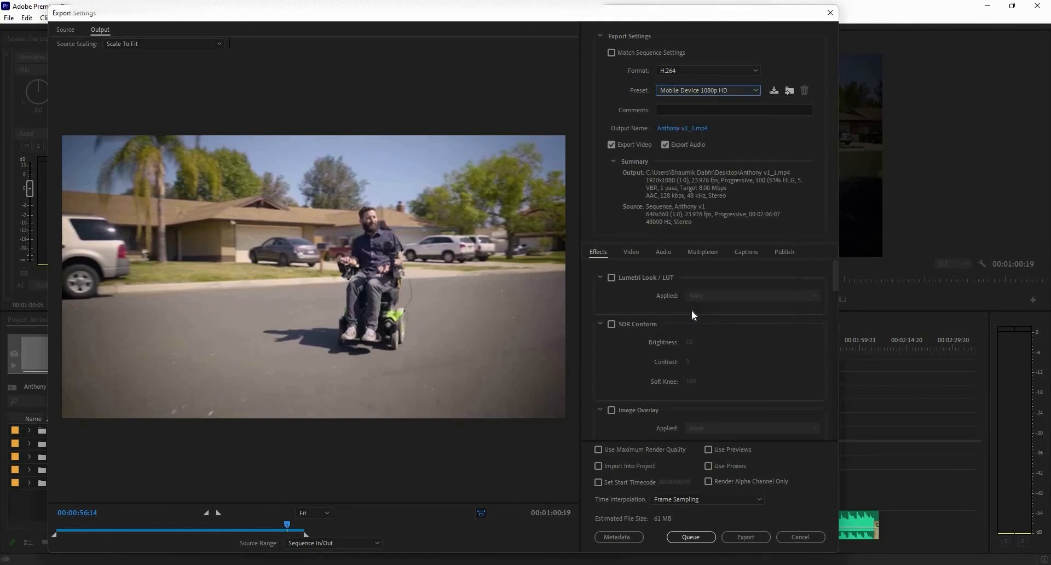
left_click(630, 251)
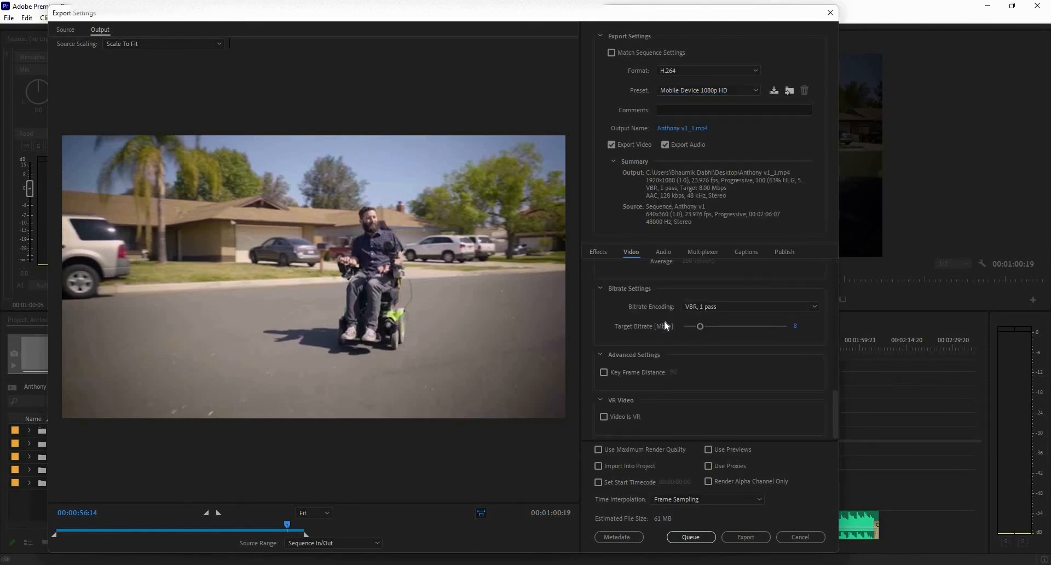
Step: Review the preset's basic video, encoding and bitrate settings, and check the save location of the output file without changing it
scroll(717, 357, "up", 10)
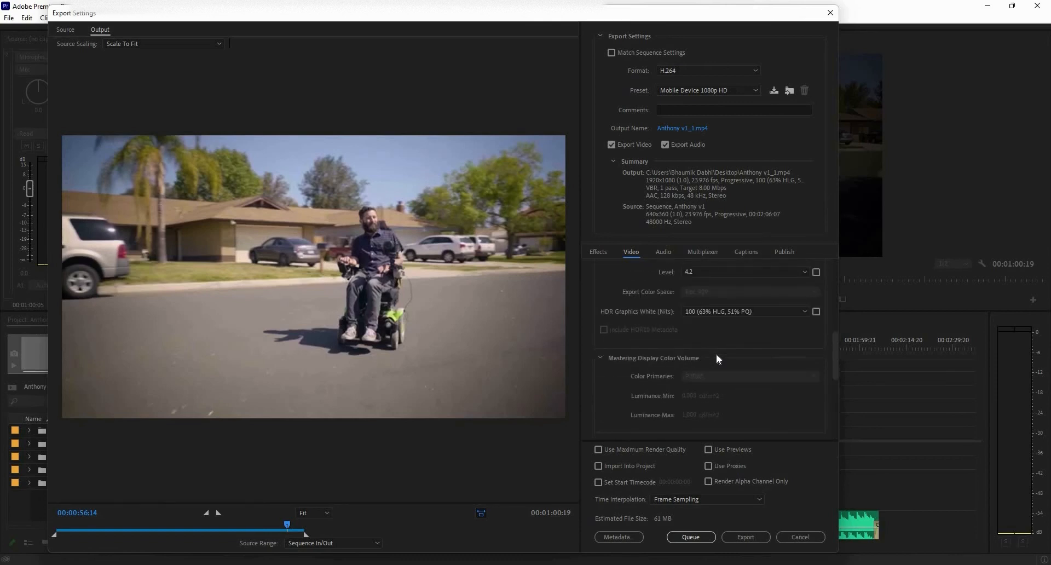
scroll(720, 360, "up", 2)
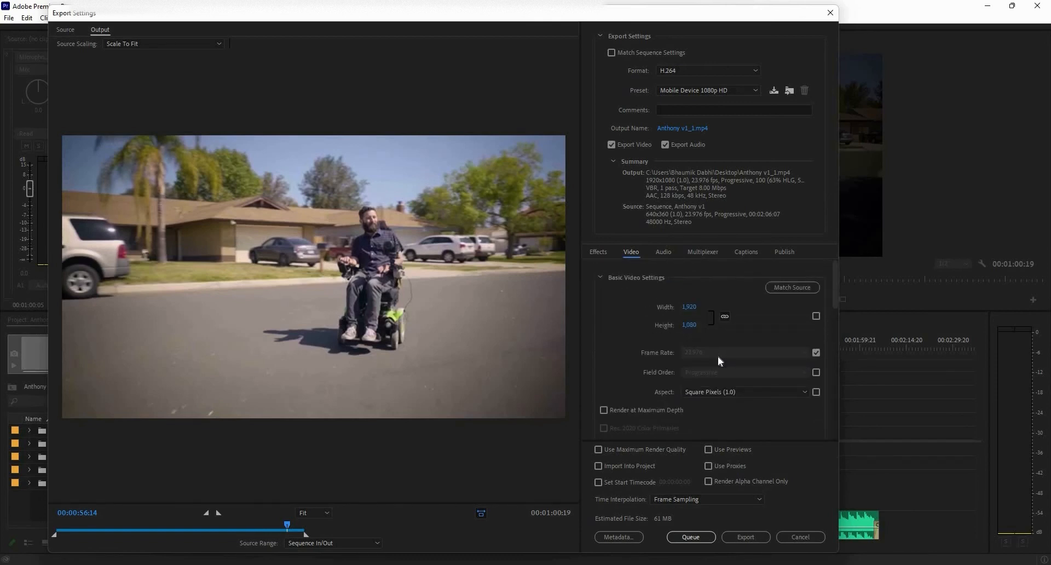
scroll(718, 361, "down", 8)
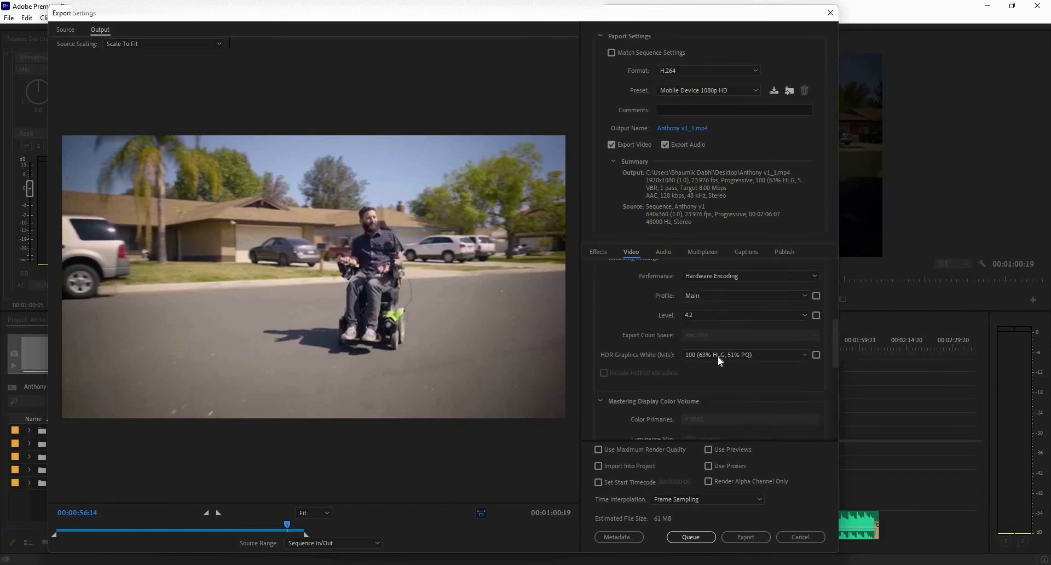
scroll(718, 359, "down", 5)
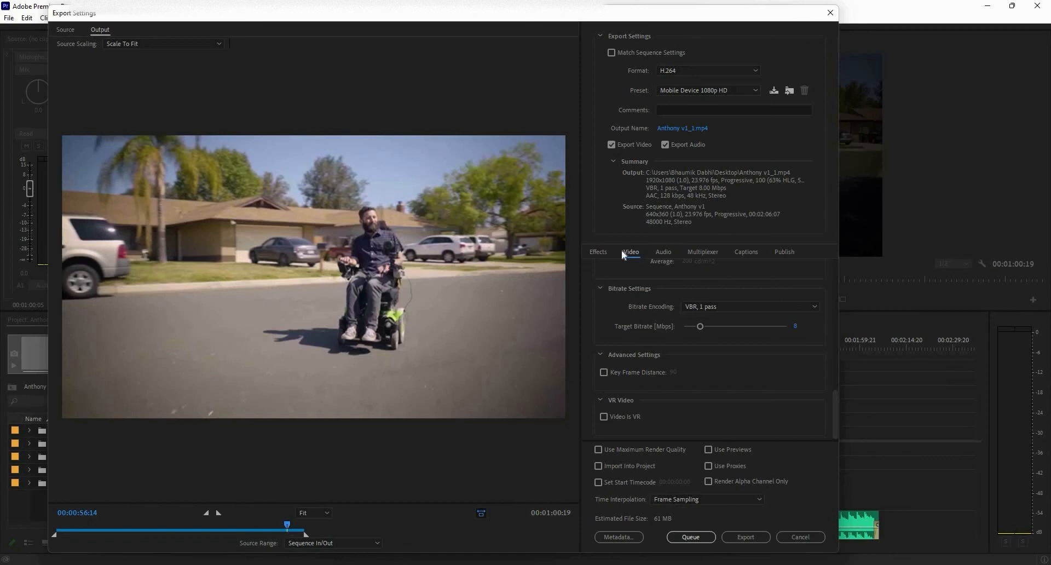
scroll(686, 363, "up", 5)
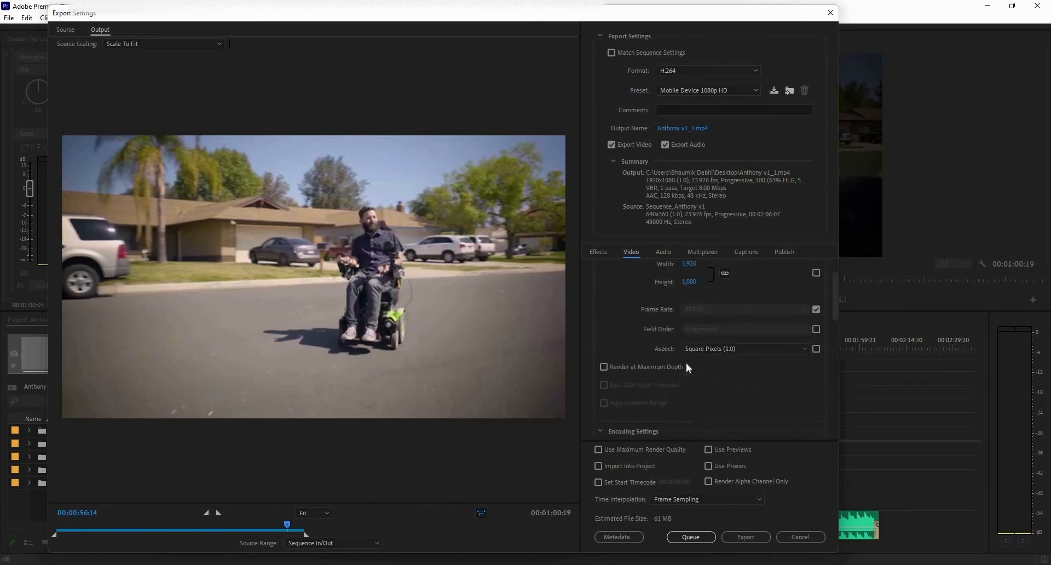
scroll(685, 362, "up", 3)
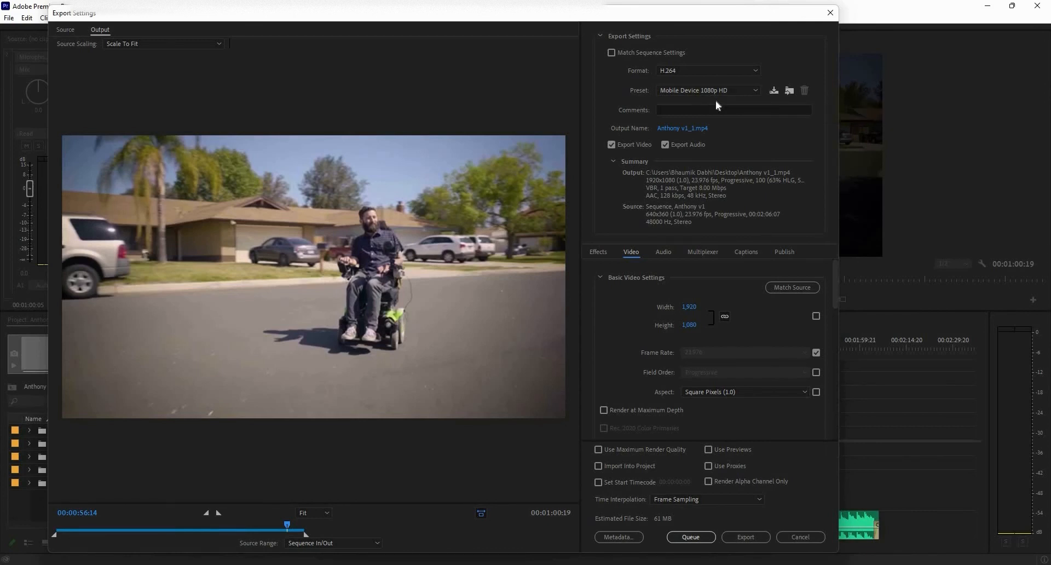
left_click(691, 131)
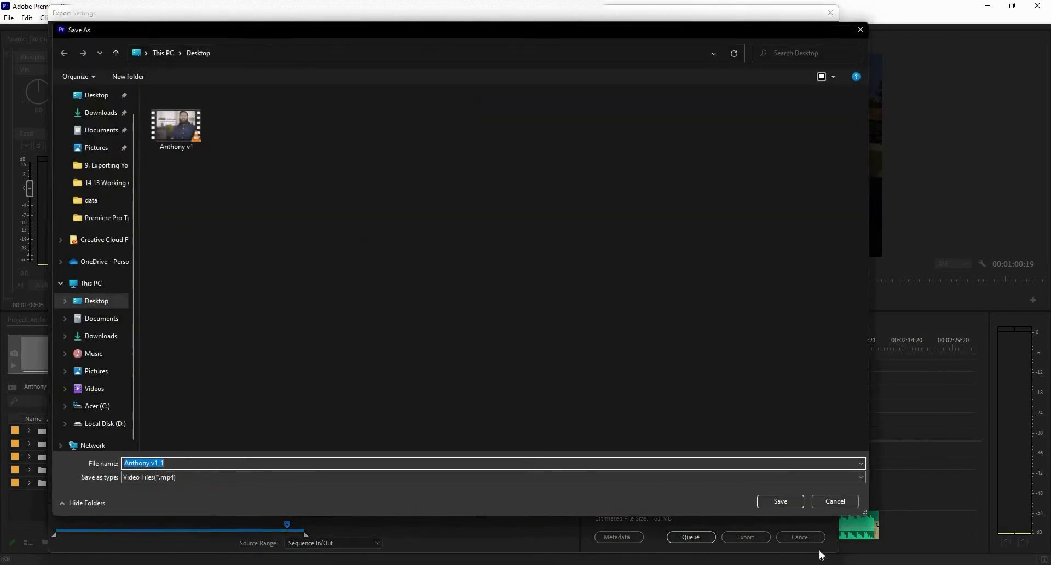
left_click(833, 499)
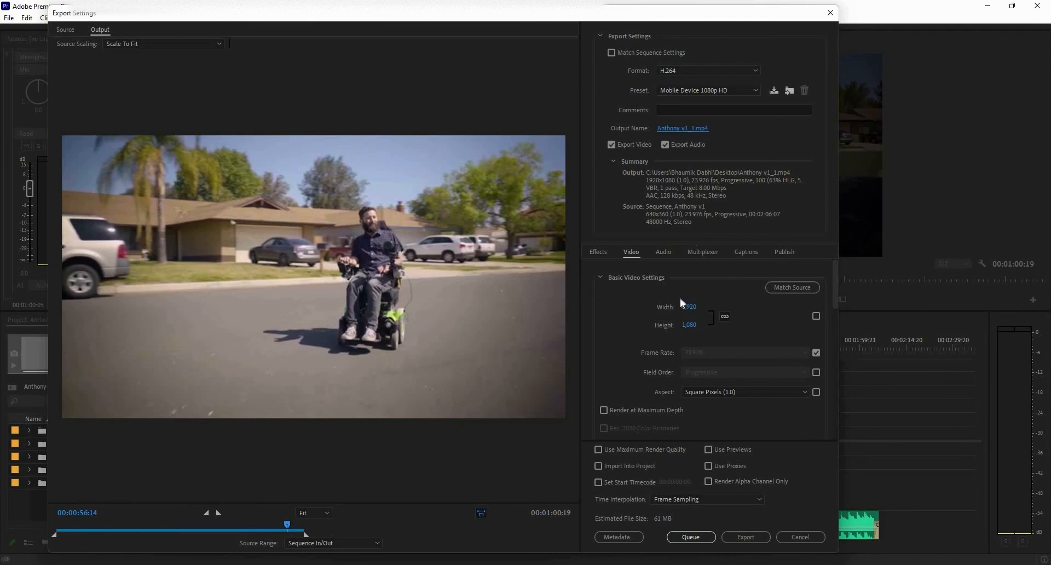
Step: Enable the Lumetri Look / LUT effect for the export and try the SL BLUE INTENSE look
left_click(605, 256)
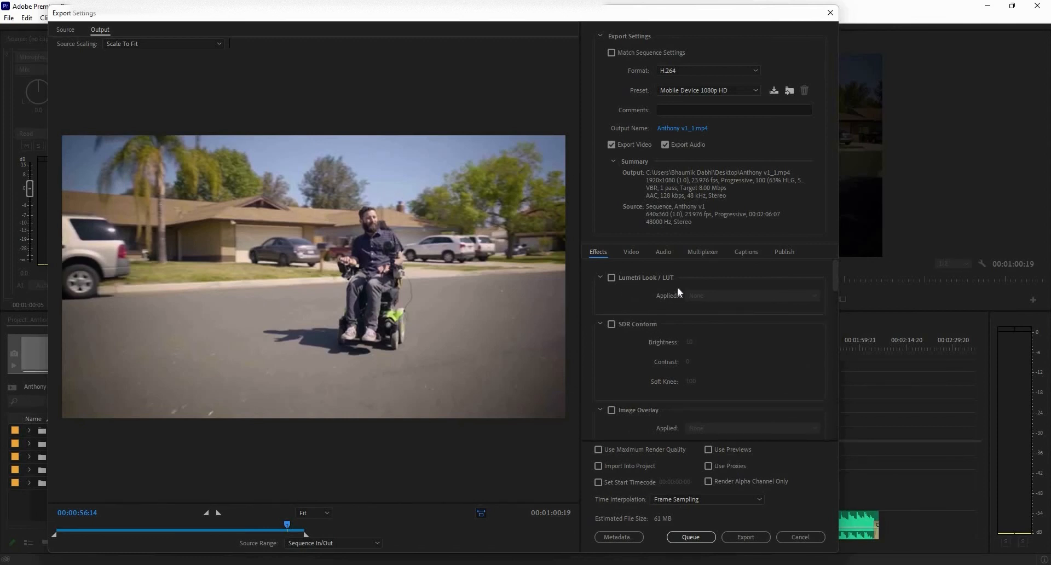
left_click(612, 278)
left_click(708, 293)
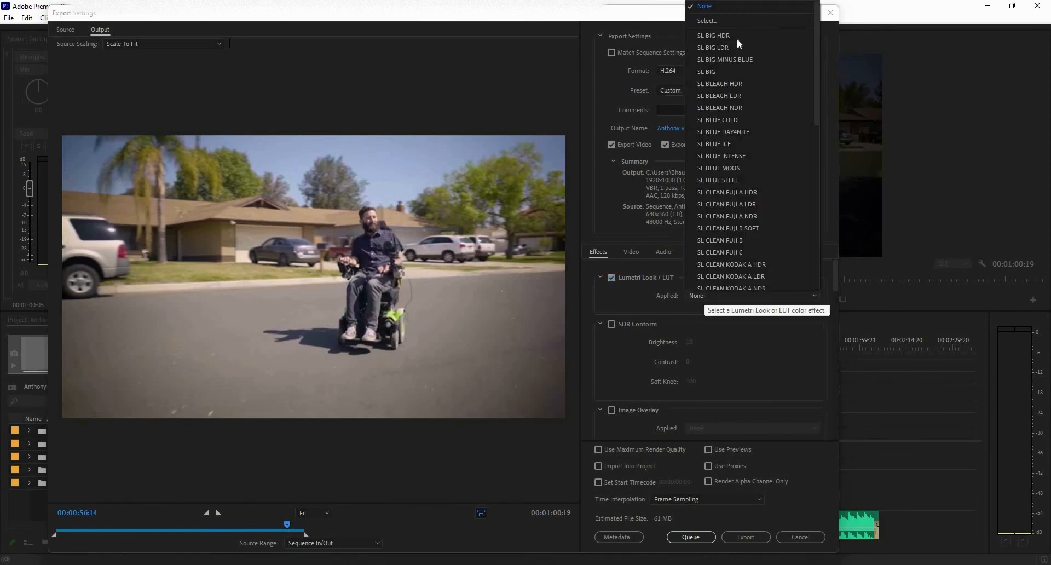
left_click(730, 156)
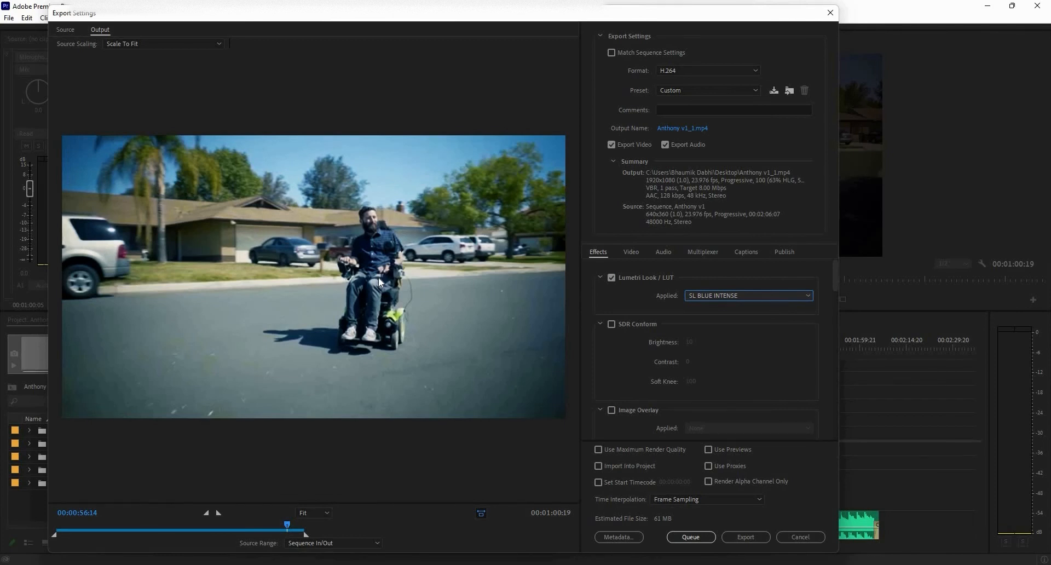
Step: Check the option to load a look file from disk, and turn the Lumetri Look / LUT effect off
left_click(707, 295)
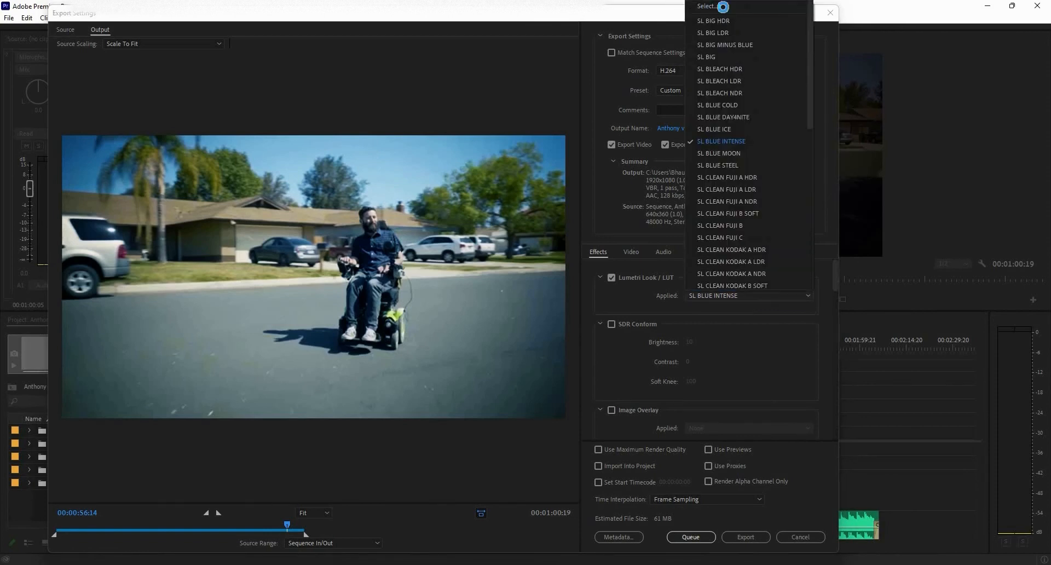
left_click(720, 6)
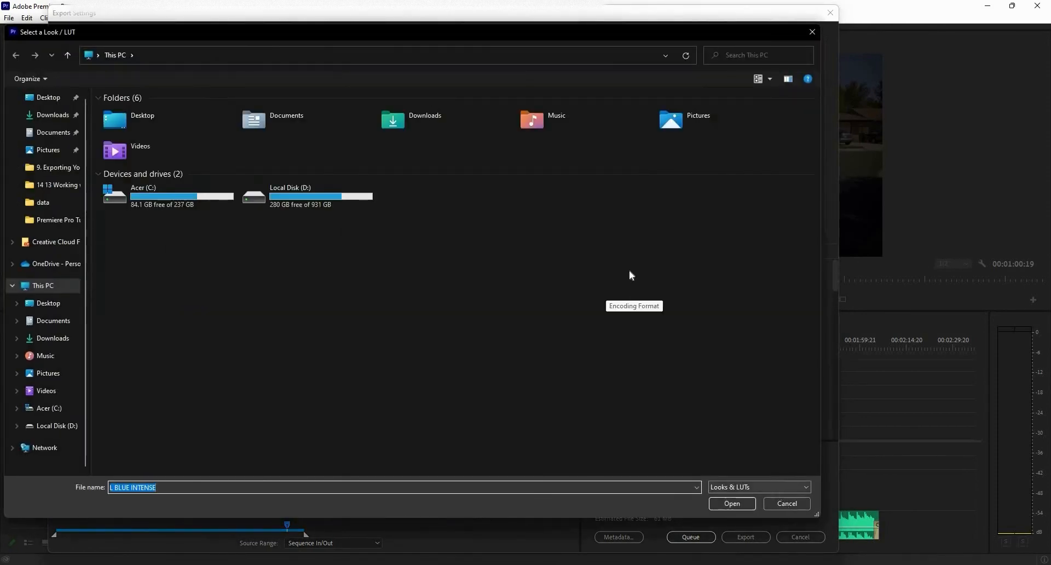
key("Return")
left_click(613, 279)
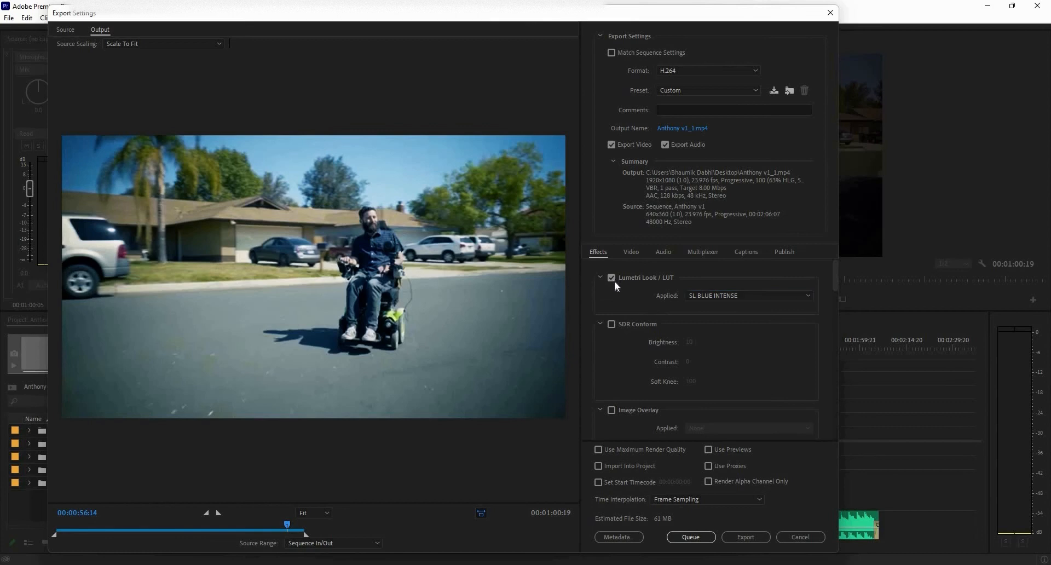
left_click(612, 278)
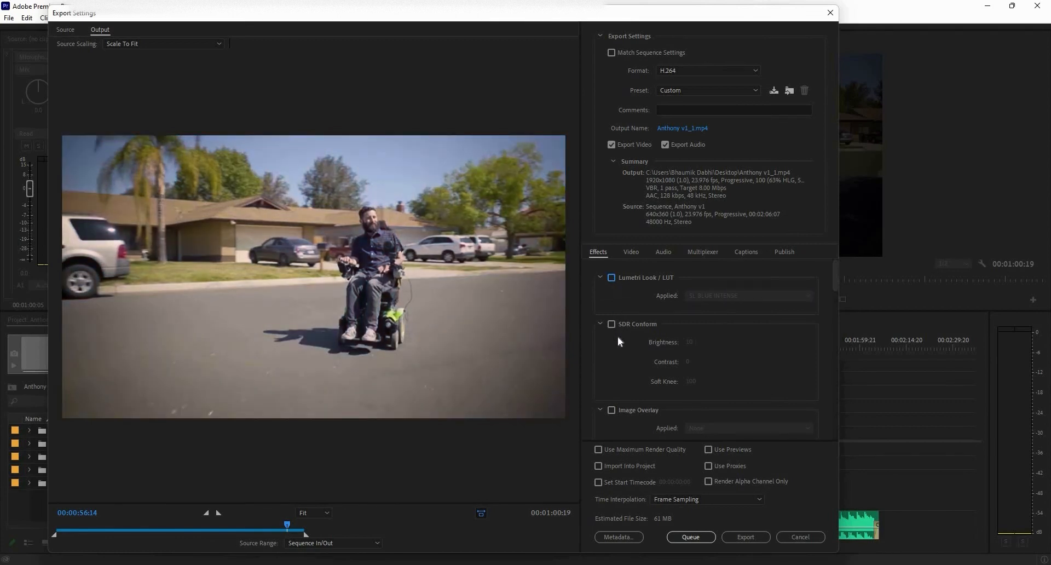
Step: Look over the remaining export effects, including Image Overlay, Name Overlay, Timecode Overlay and Time Tuner
scroll(613, 319, "down", 3)
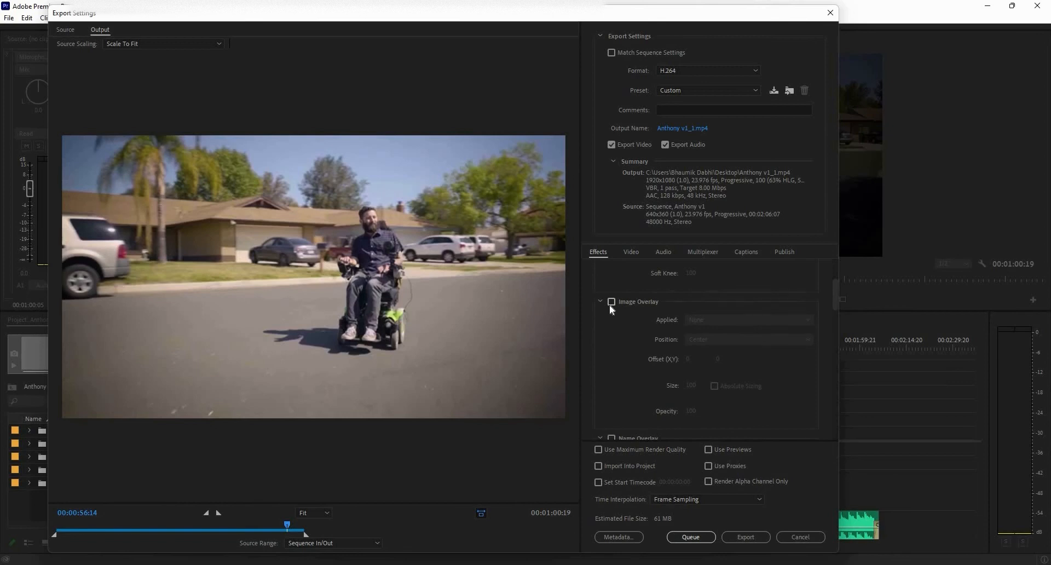
scroll(635, 345, "down", 3)
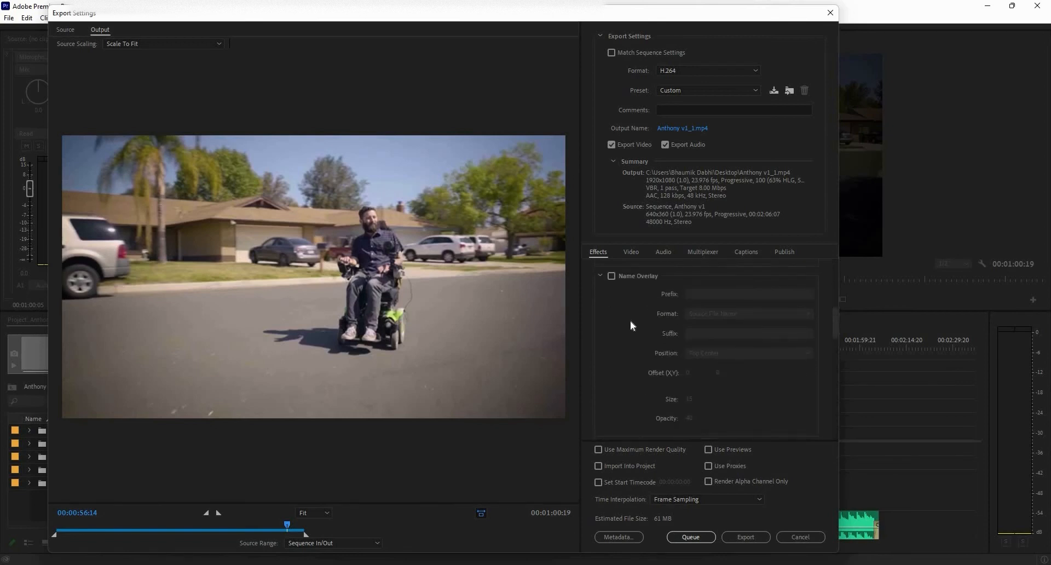
scroll(631, 322, "down", 3)
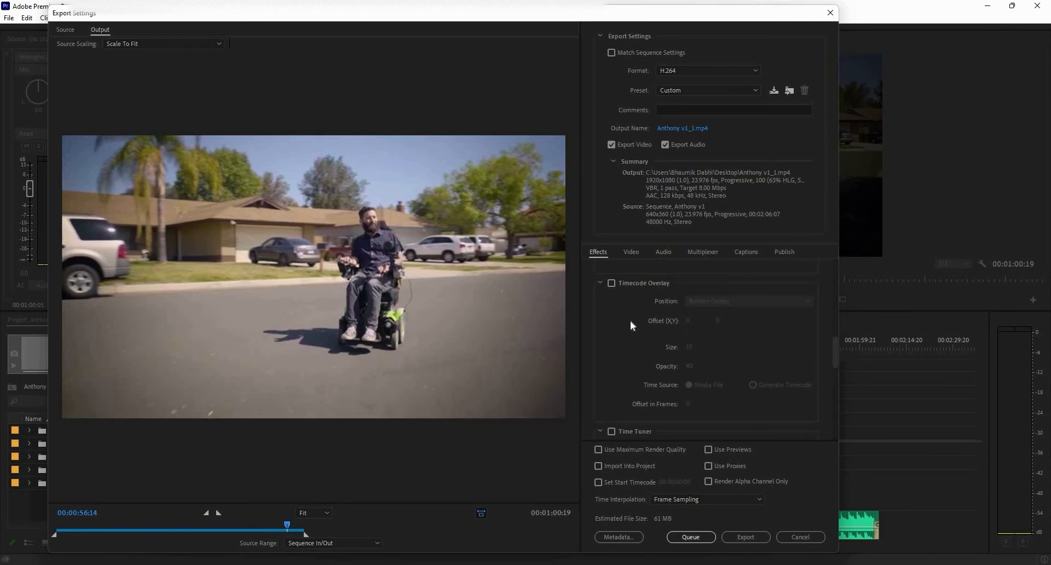
scroll(631, 328, "down", 3)
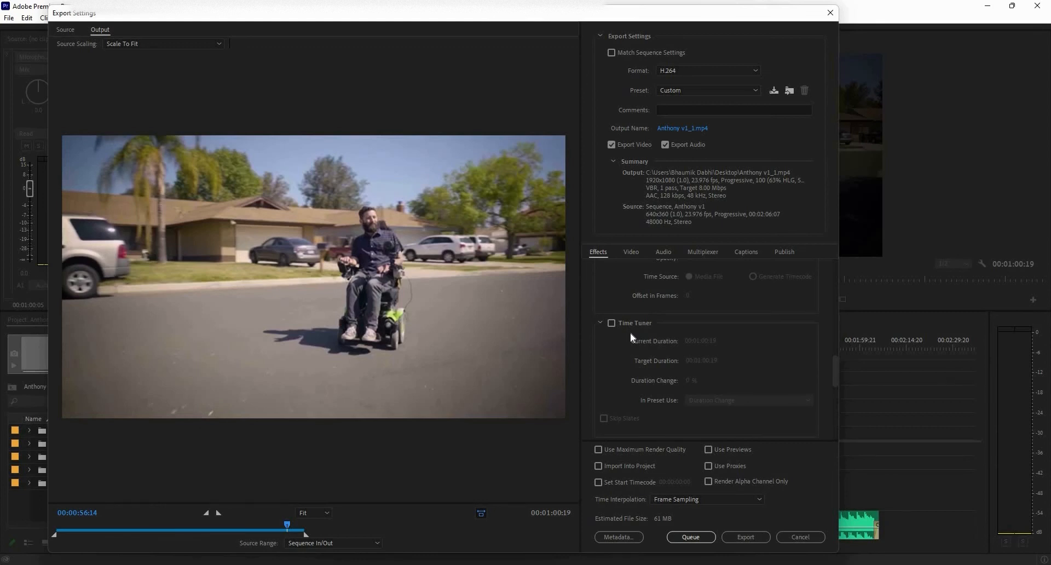
Step: Set the export video width to 1280 with the width and height linked
left_click(642, 250)
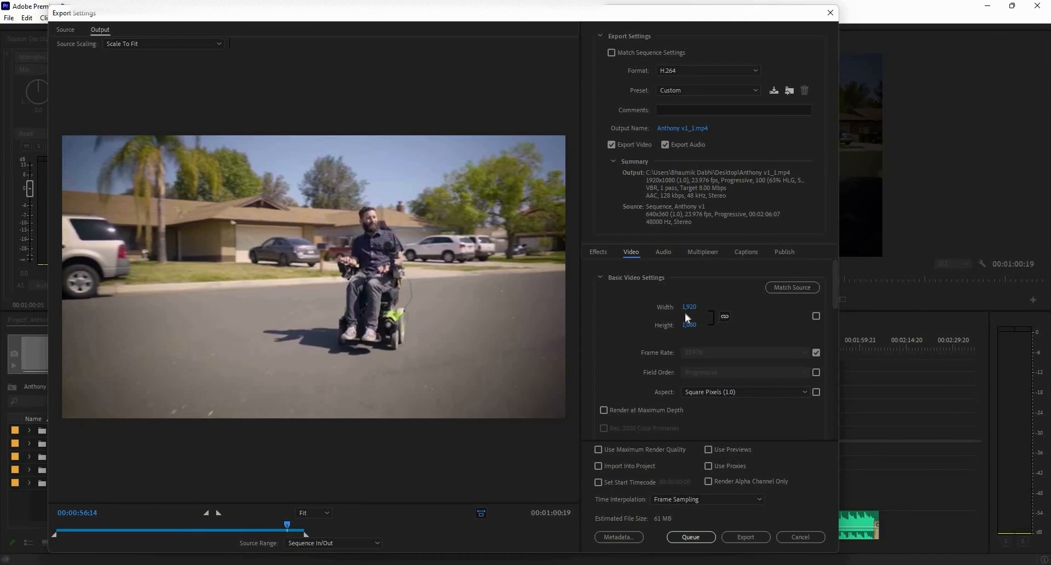
key("Tab")
type("1280")
key("Return")
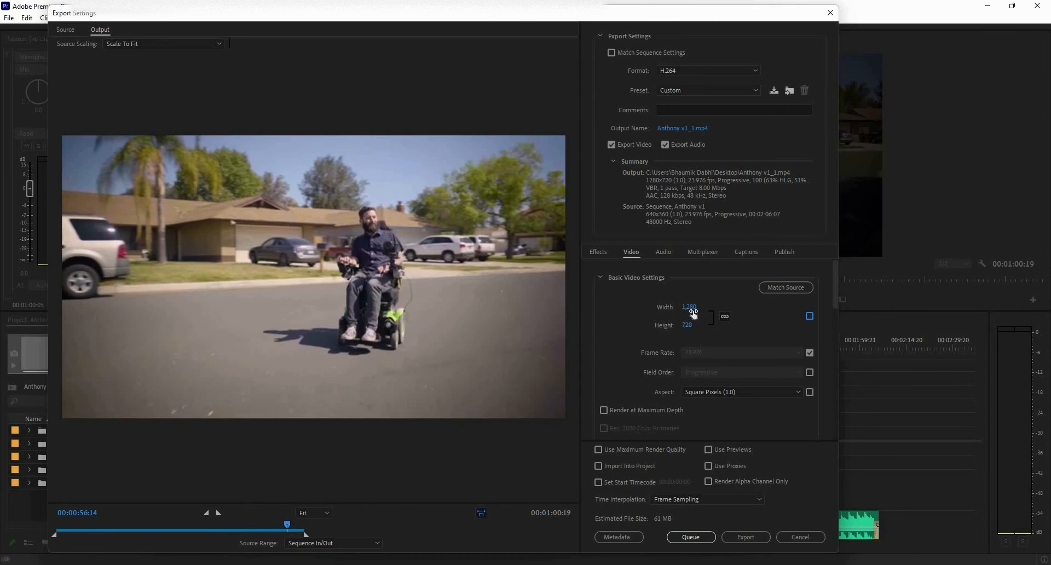
Step: Unlink the video's width and height and set both to 1000 to try a square frame
left_click(727, 318)
left_click(685, 307)
type("1800")
key("Return")
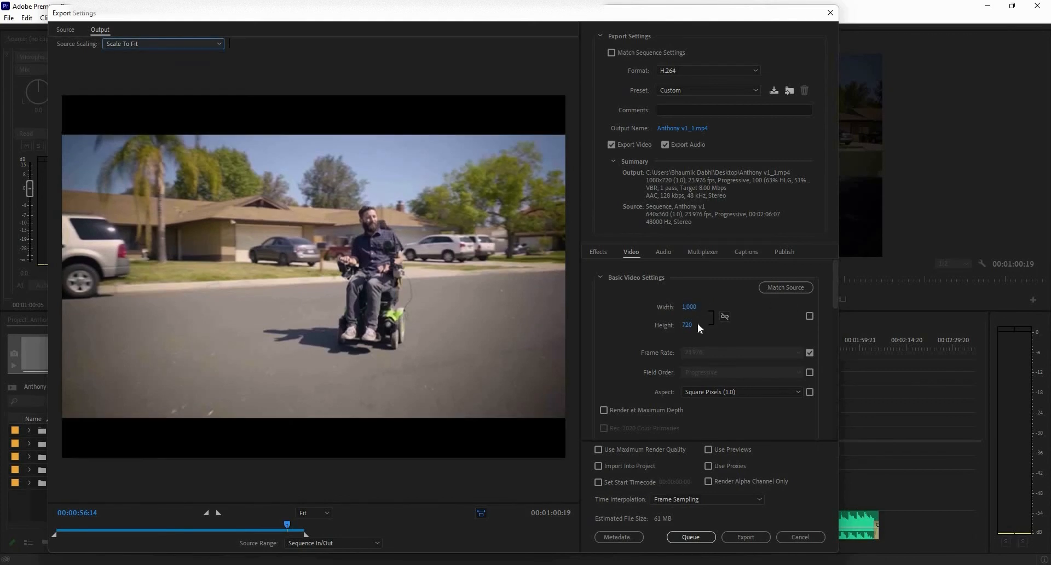
left_click(688, 325)
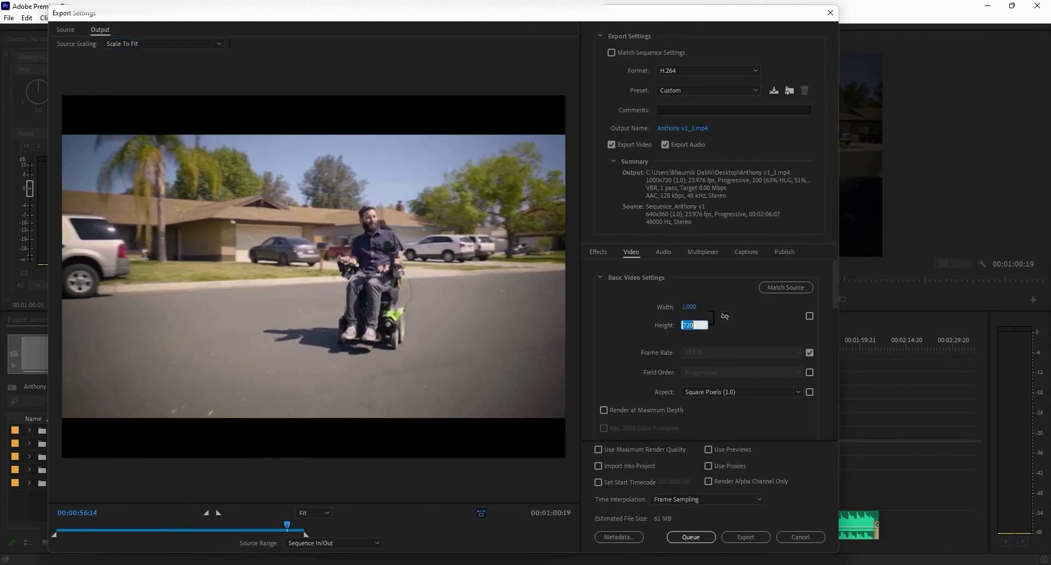
type("1000")
key("Return")
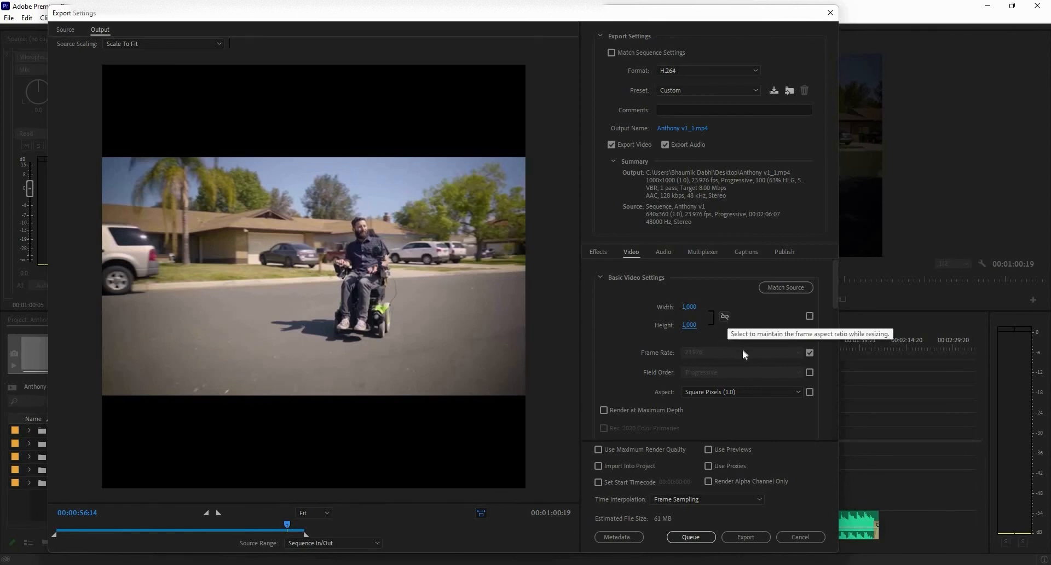
Step: Examine the pixel aspect ratio options and the encoding settings, keeping Square Pixels (1.0)
left_click(764, 392)
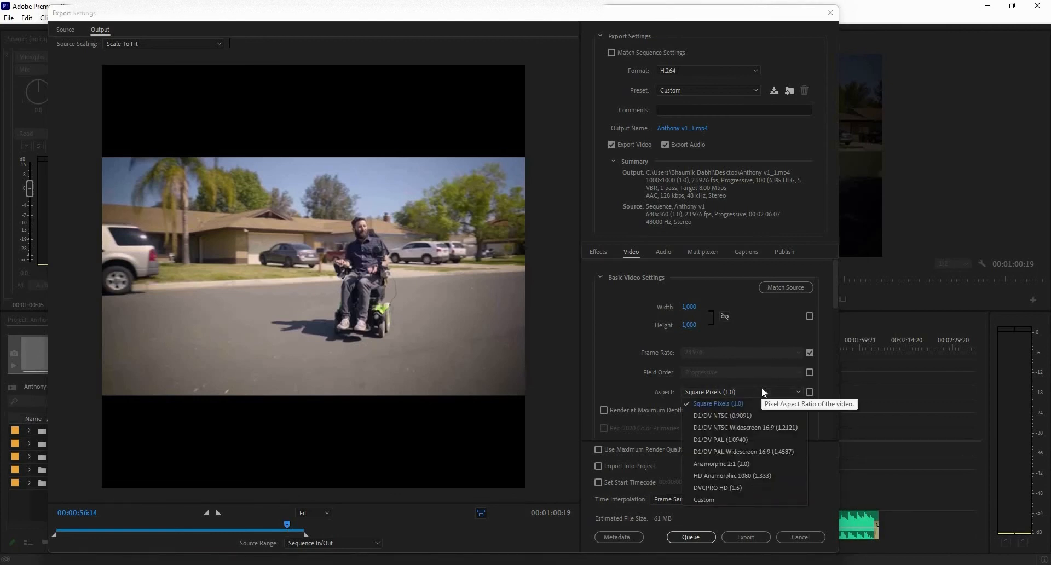
left_click(676, 337)
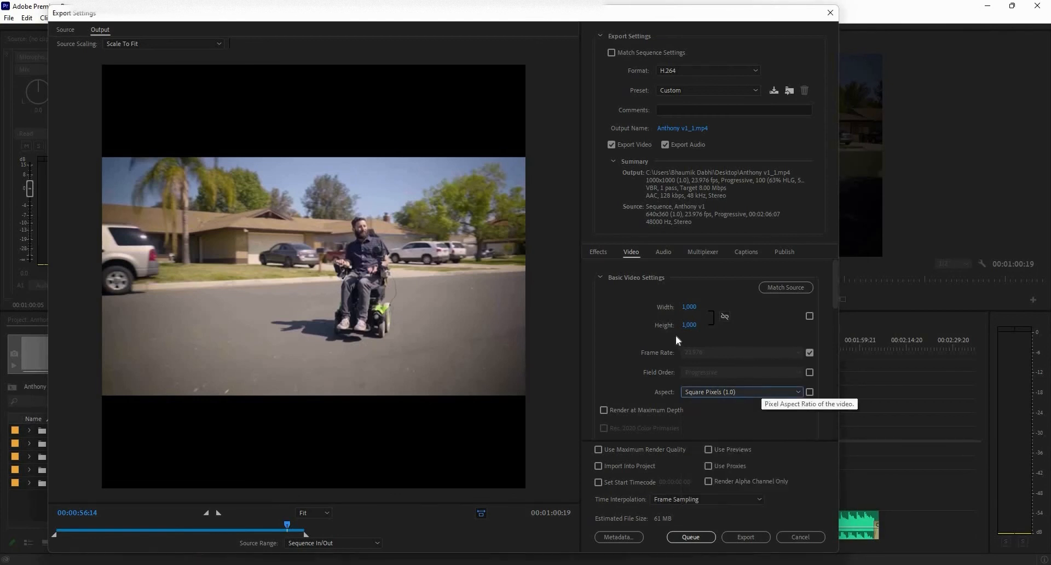
left_click(693, 307)
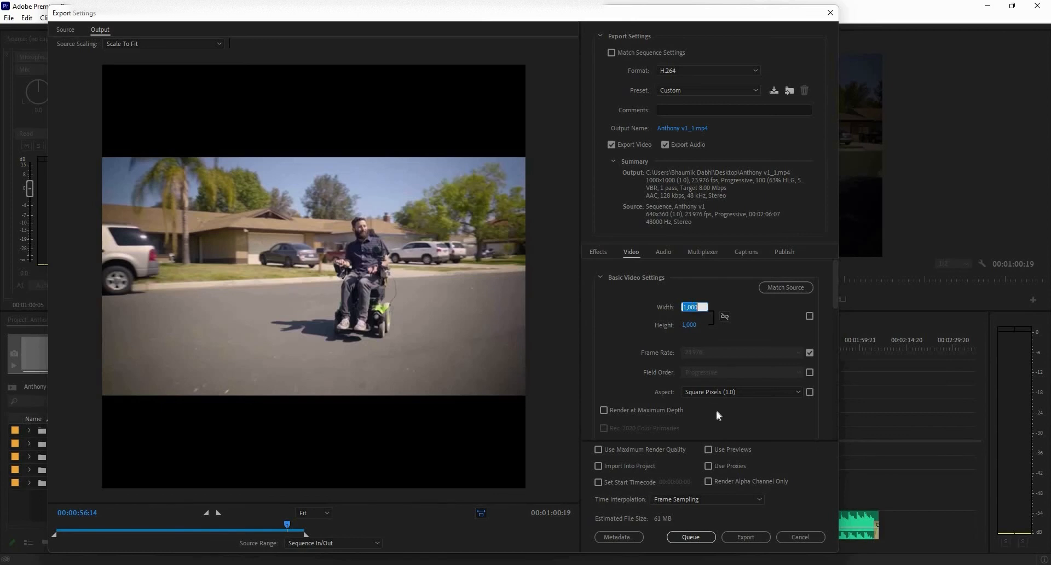
scroll(716, 409, "down", 3)
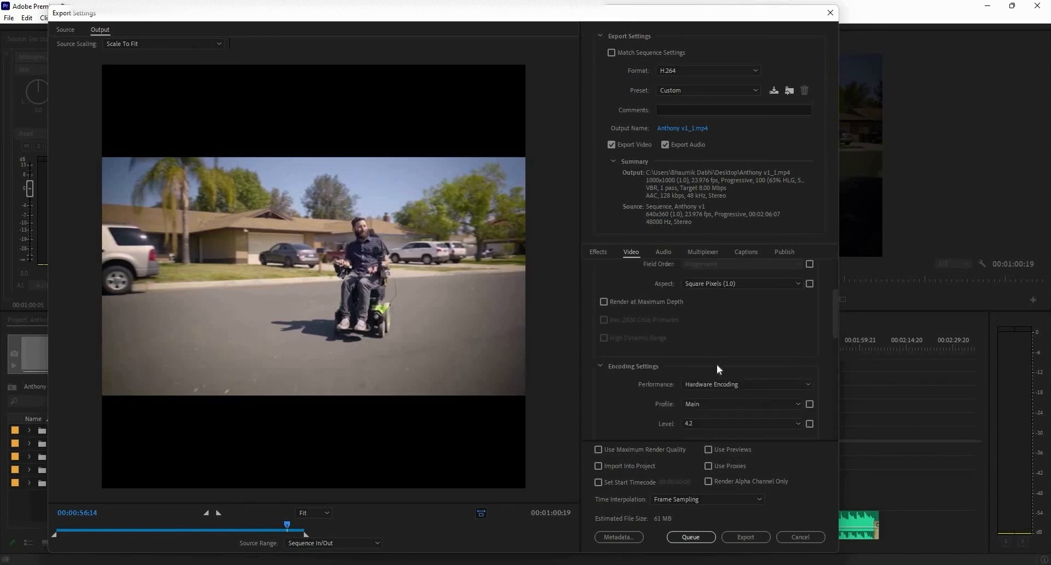
scroll(717, 364, "up", 3)
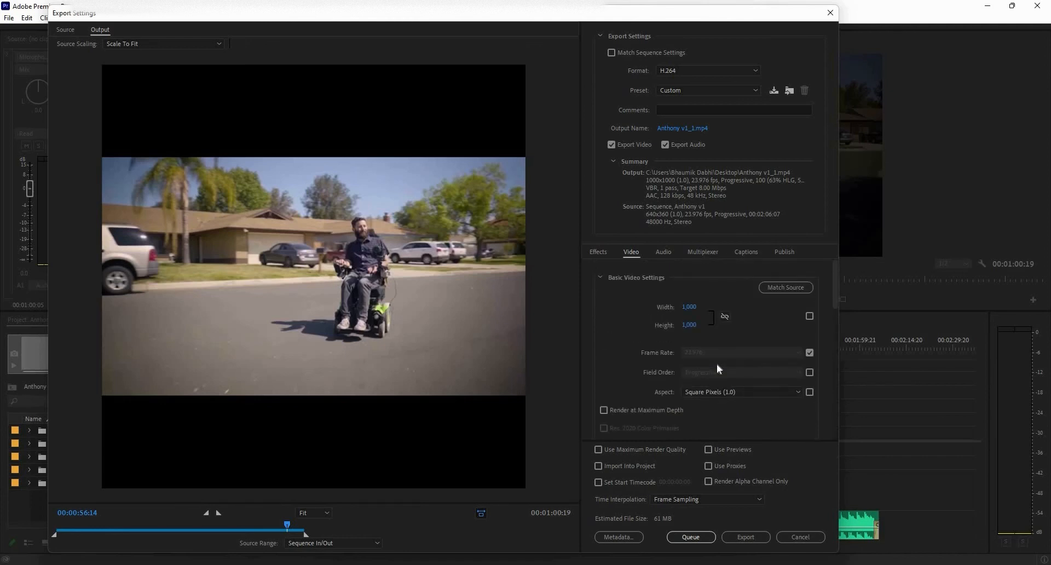
Step: Stop the frame rate from matching the source and look through the available frame rates, keeping 23.976
left_click(809, 352)
left_click(798, 352)
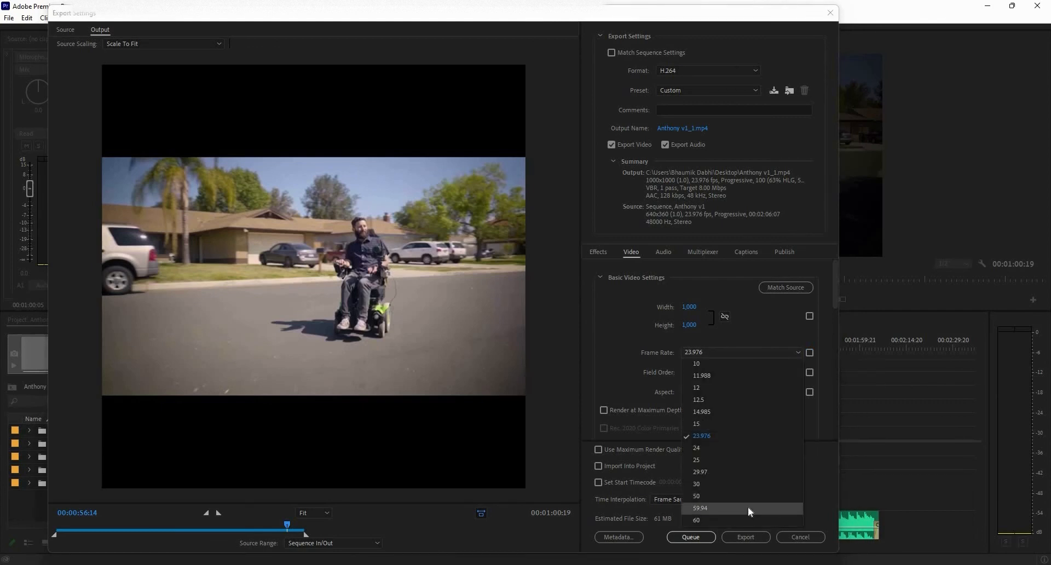
left_click(662, 362)
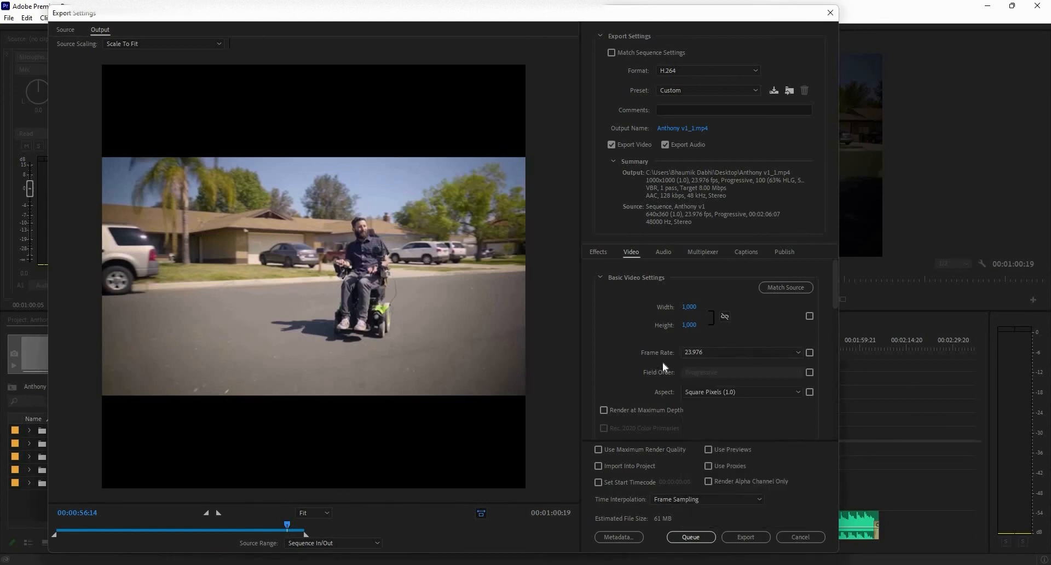
scroll(665, 381, "down", 2)
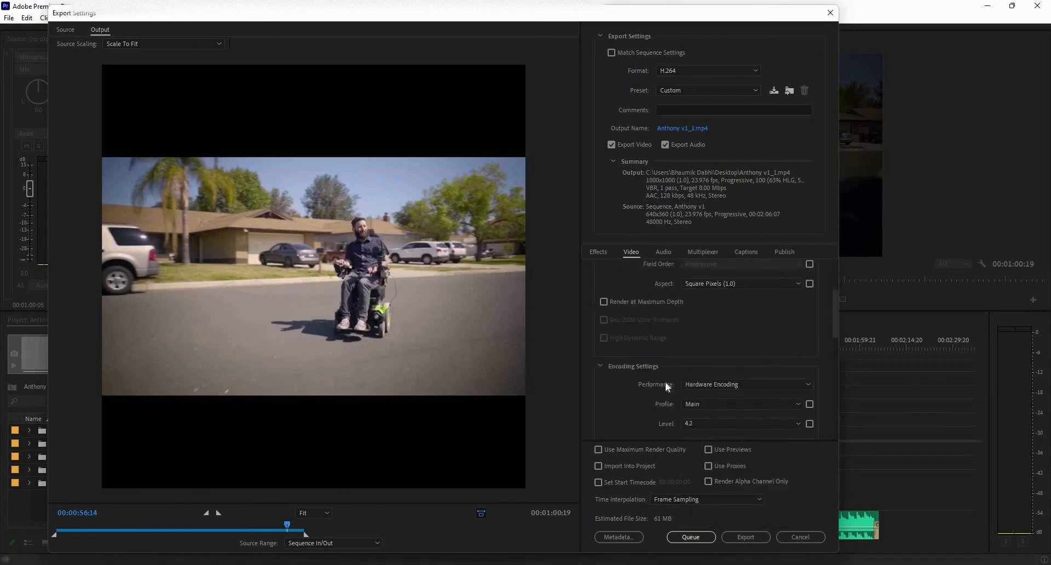
mouse_move(666, 387)
scroll(682, 302, "up", 3)
Step: Set the export frame size to 1920 wide by 1080 high
left_click(684, 306)
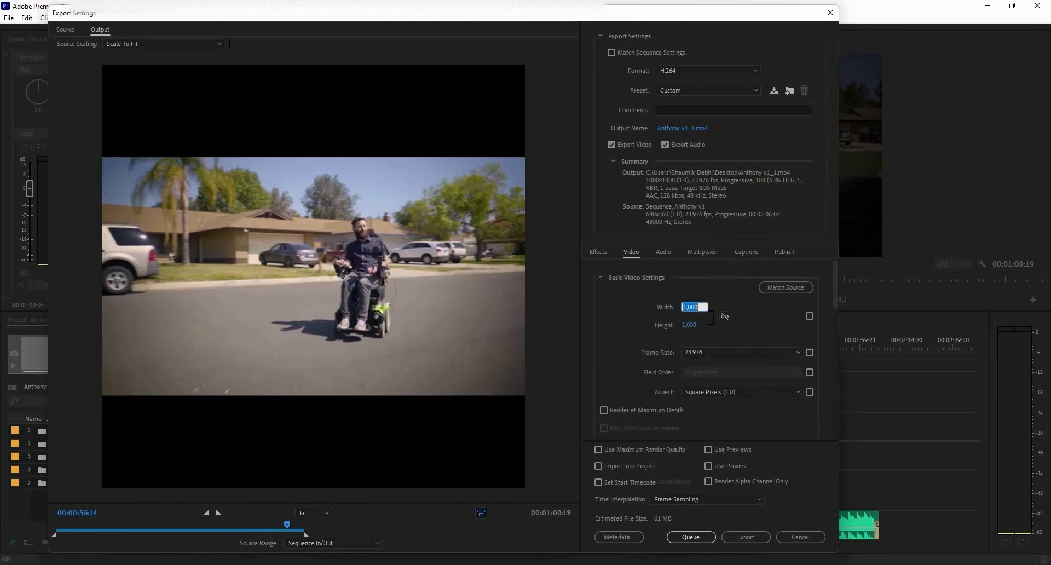
type("10")
key("BackSpace")
key("BackSpace")
type("1,920")
key("Return")
left_click(688, 325)
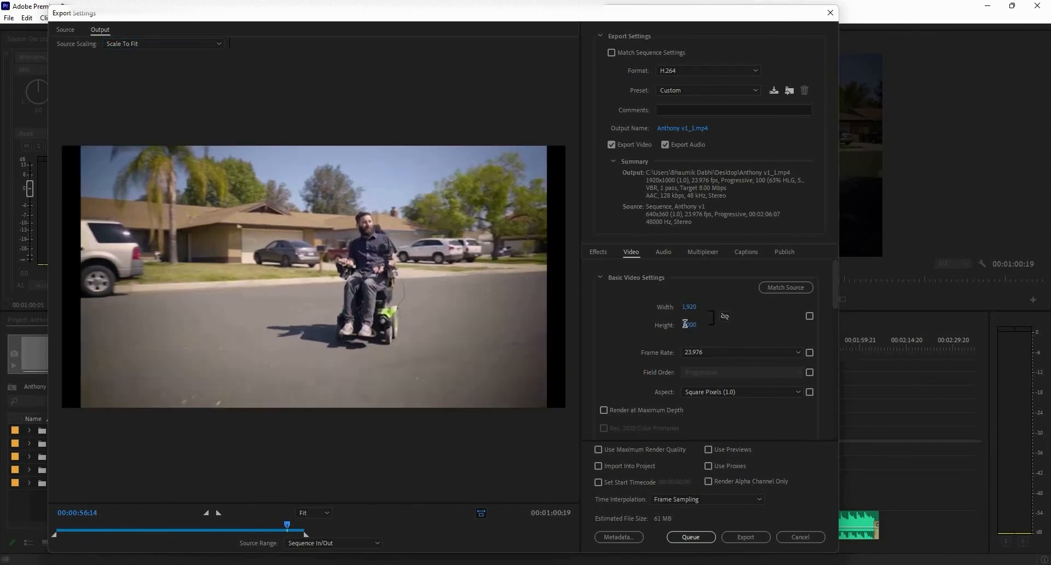
type("1080")
key("Return")
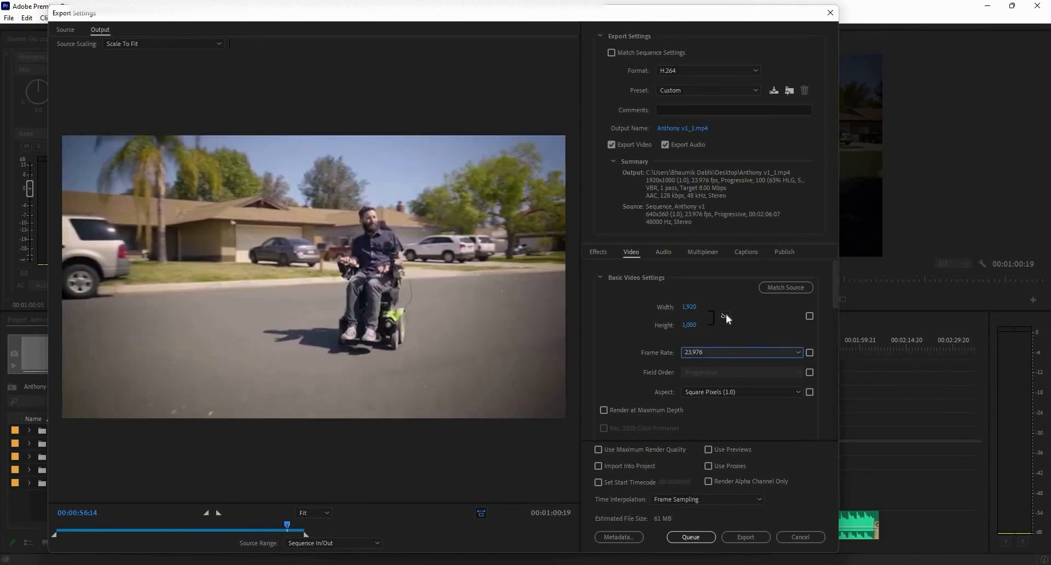
Step: Relink the video's width and height, set the encoding level to 3.2 and look through the video settings
left_click(725, 316)
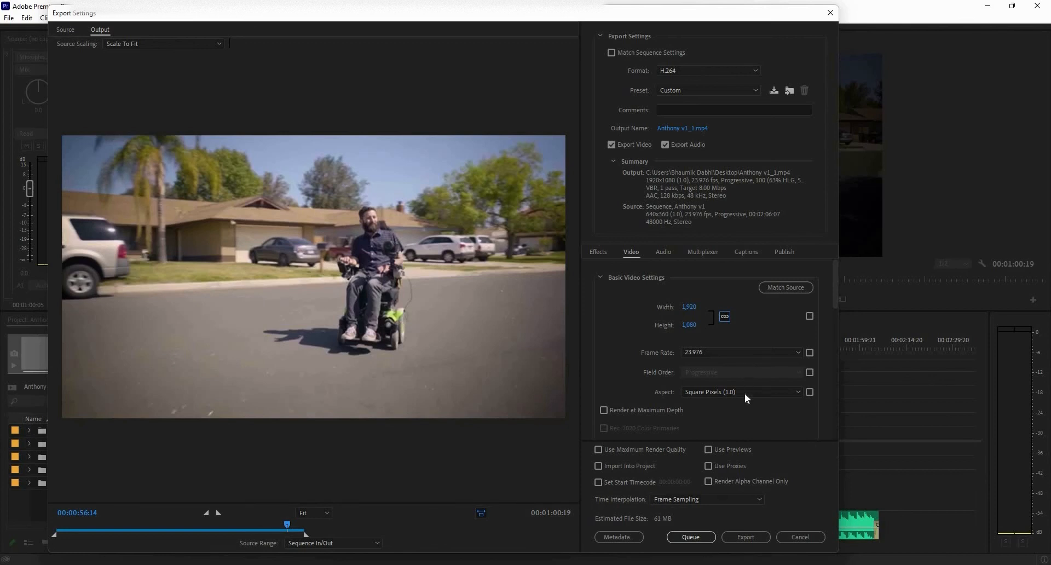
scroll(751, 350, "down", 2)
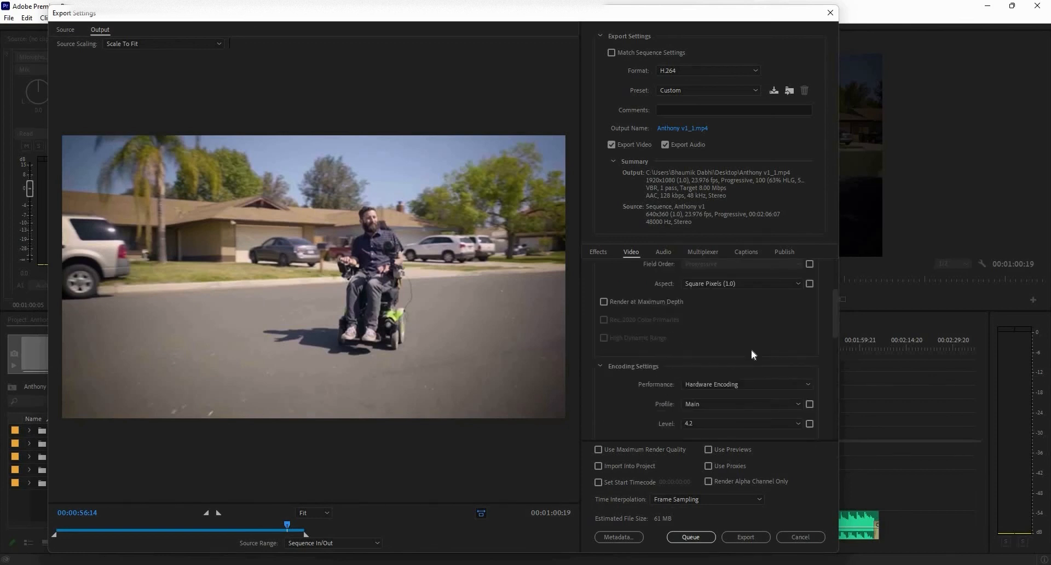
scroll(758, 370, "down", 5)
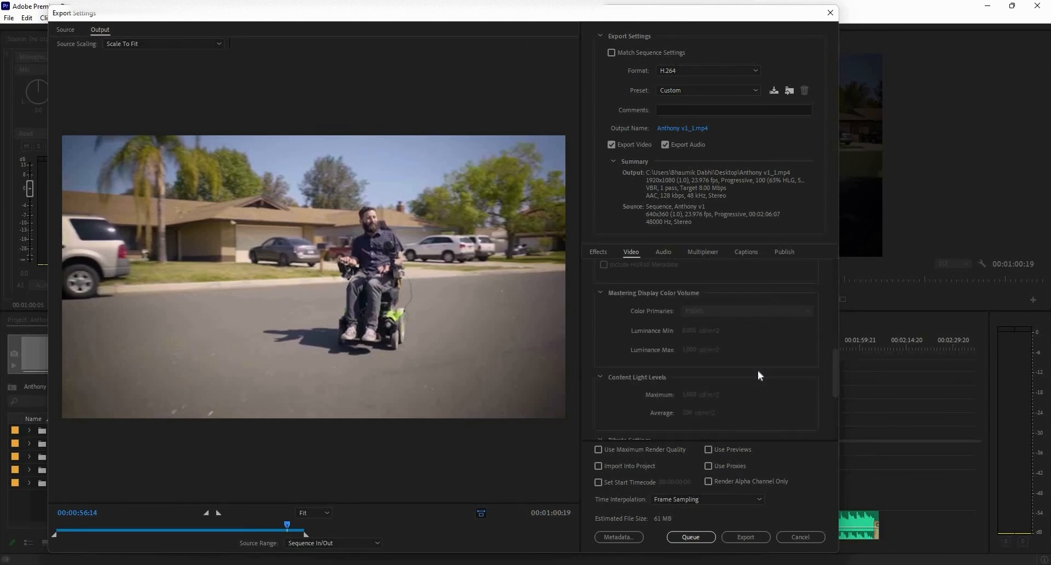
scroll(757, 375, "up", 1)
scroll(757, 369, "up", 2)
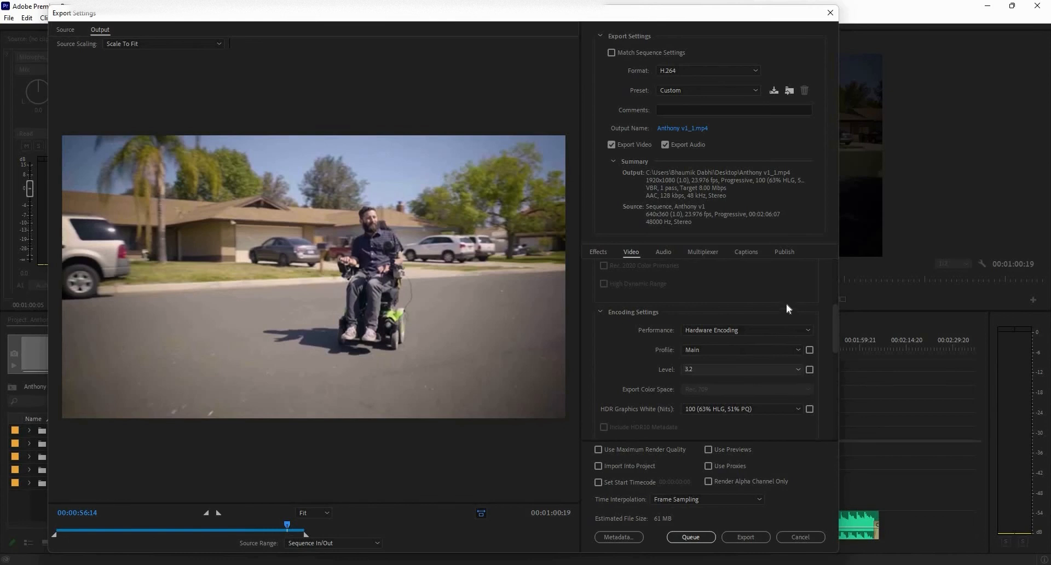
scroll(735, 333, "up", 3)
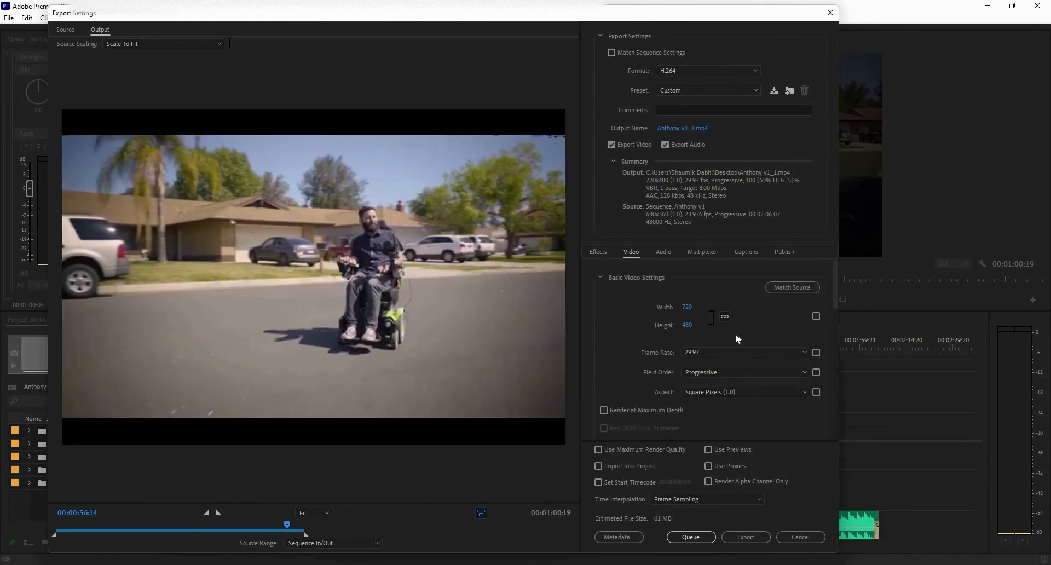
scroll(703, 316, "down", 2)
scroll(706, 310, "up", 2)
Step: Try to set the export frame size to 1920 wide by 1080 high
left_click(706, 306)
type("1920")
key("Return")
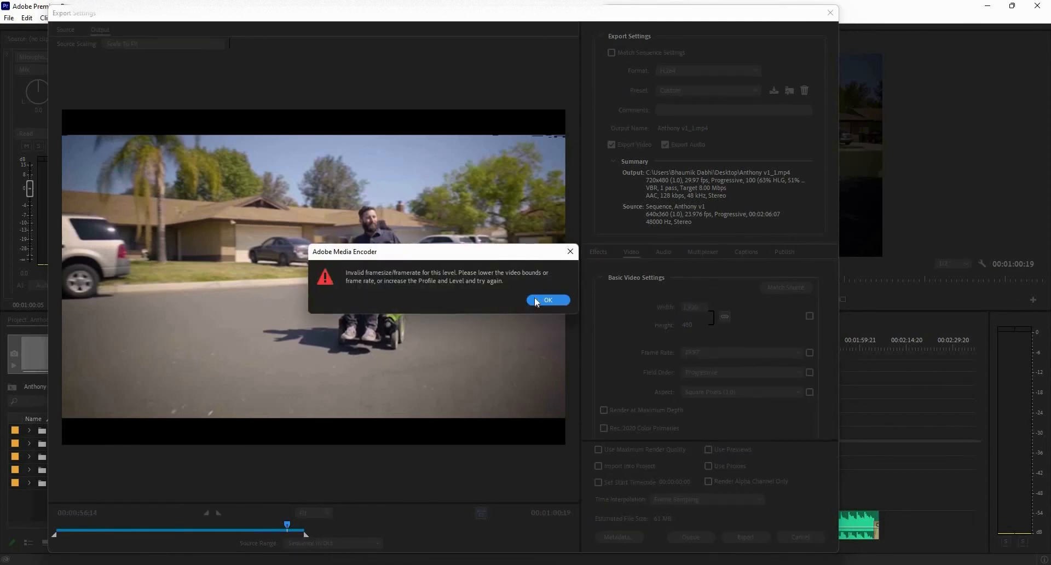
left_click(537, 300)
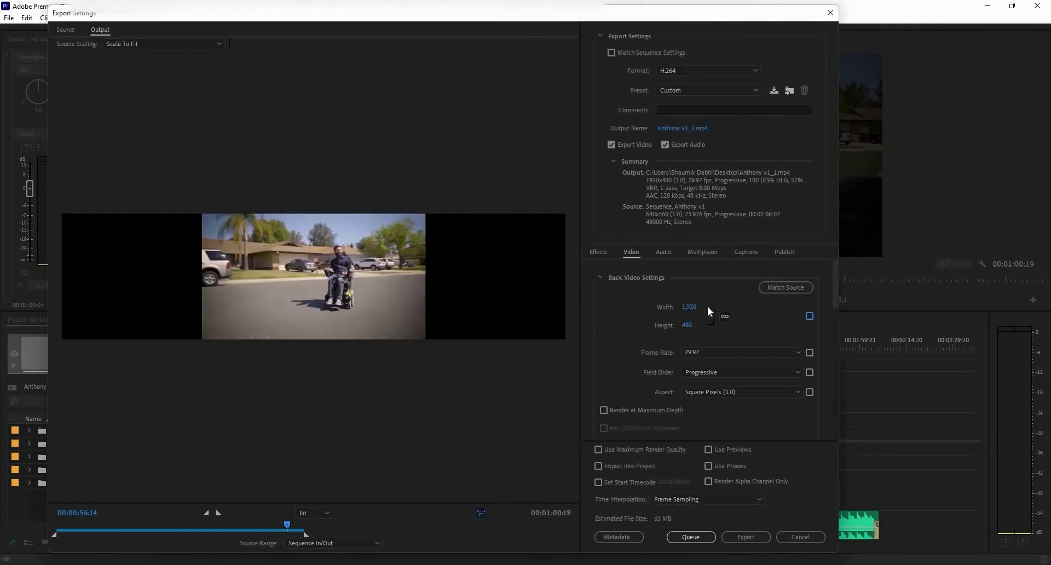
key("Tab")
type("1,08")
type("08")
key("Return")
left_click(547, 301)
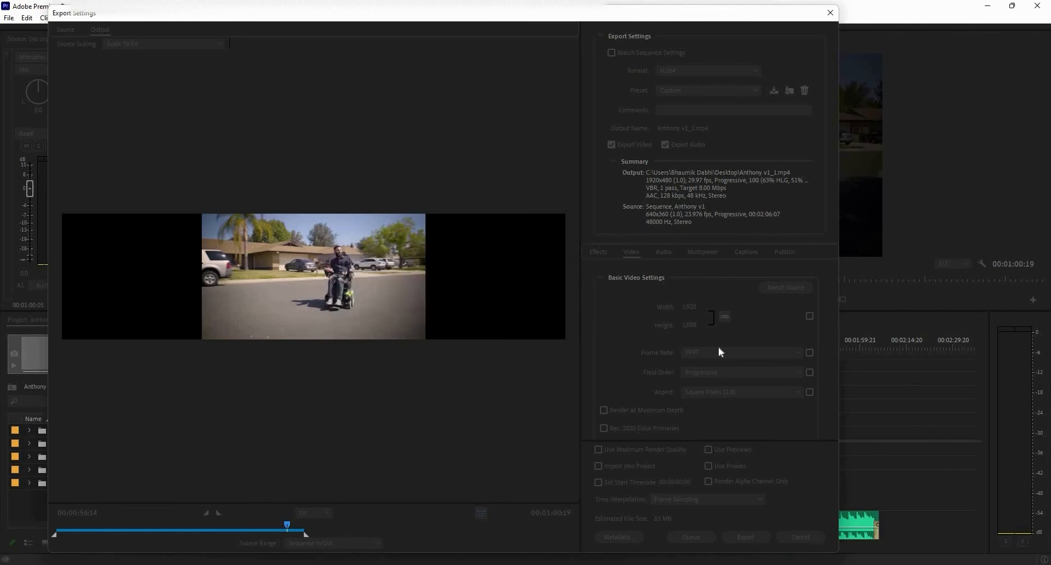
Step: Unlink the width and height, set the width to 1920 and try to set the height to 1080
left_click(724, 316)
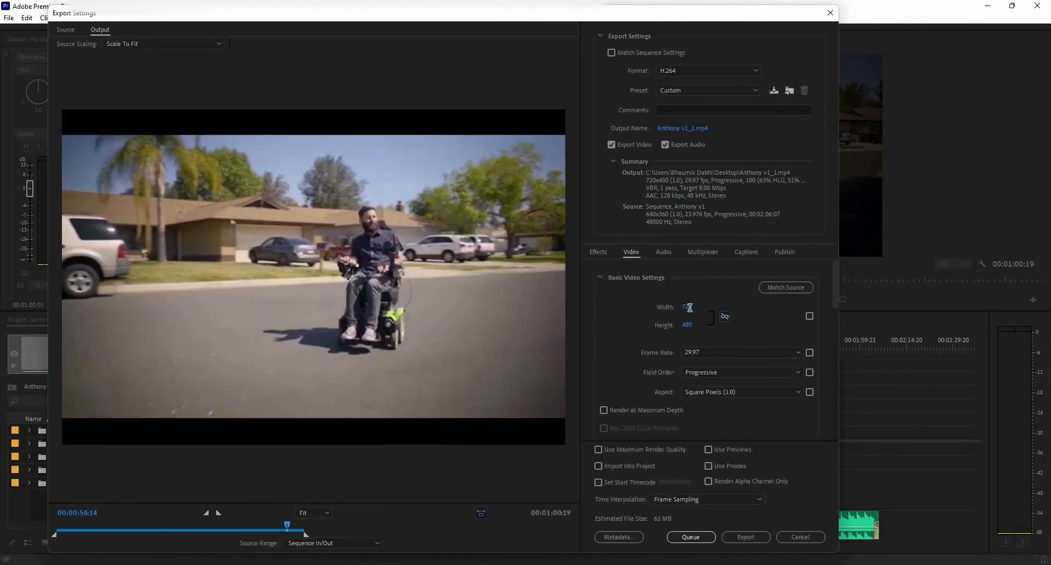
left_click(687, 306)
type("1920")
key("Tab")
key("Tab")
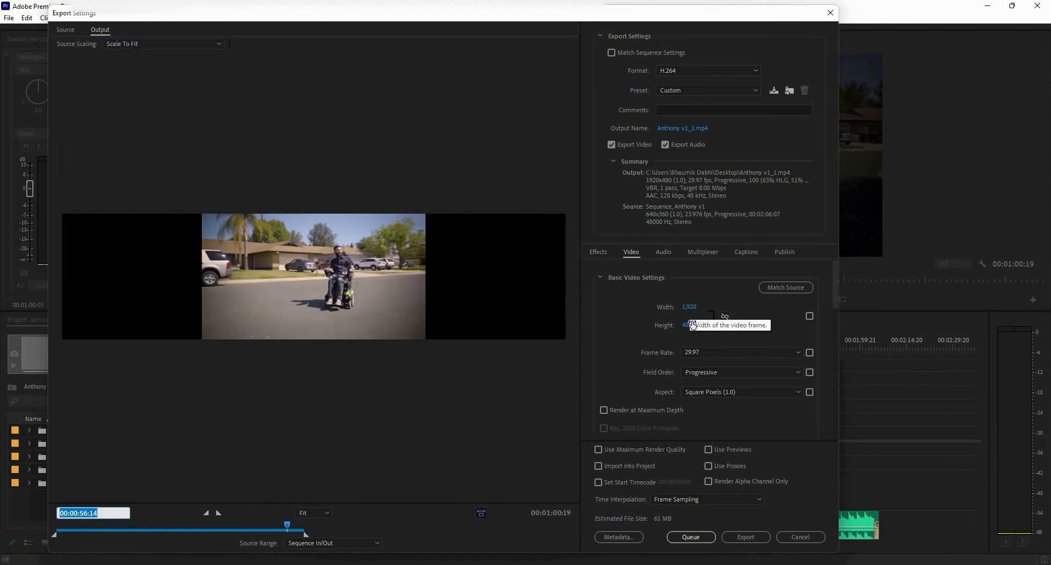
left_click(692, 320)
type("1080")
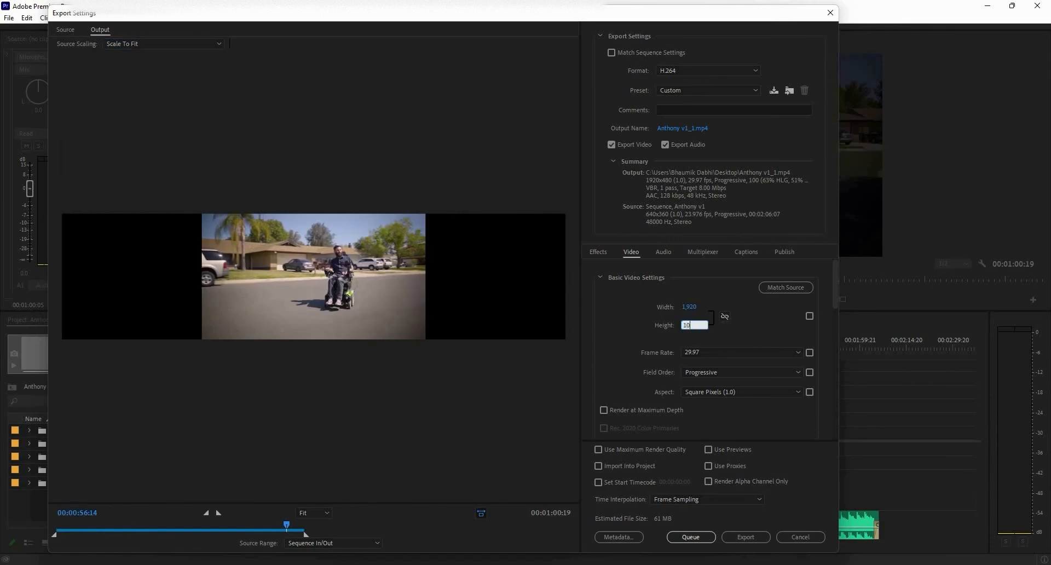
key("Tab")
left_click(530, 303)
Step: Try once more to set the frame height to 1080
left_click(725, 317)
left_click(685, 326)
type("1080")
key("Return")
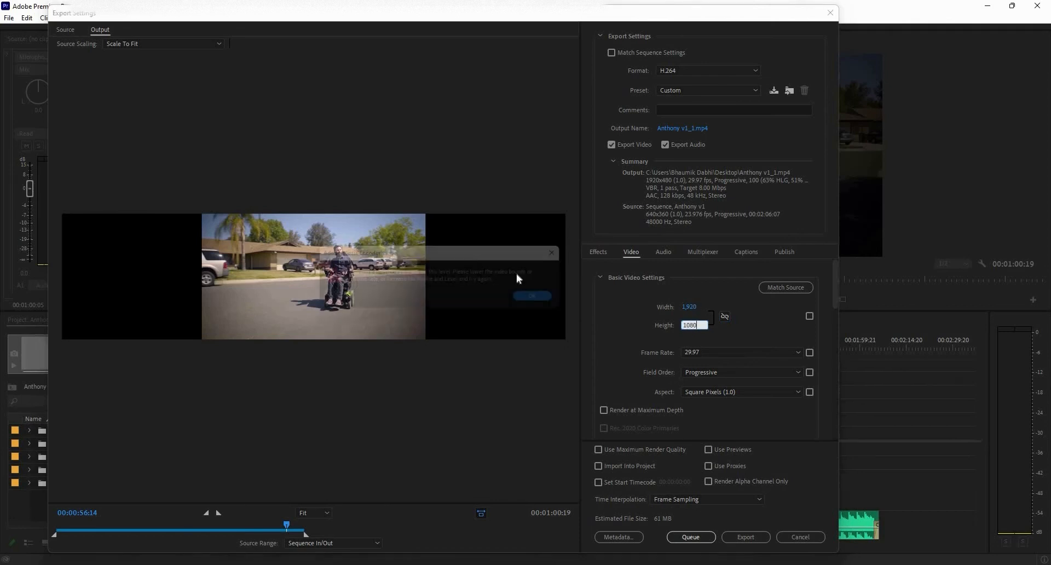
left_click(546, 300)
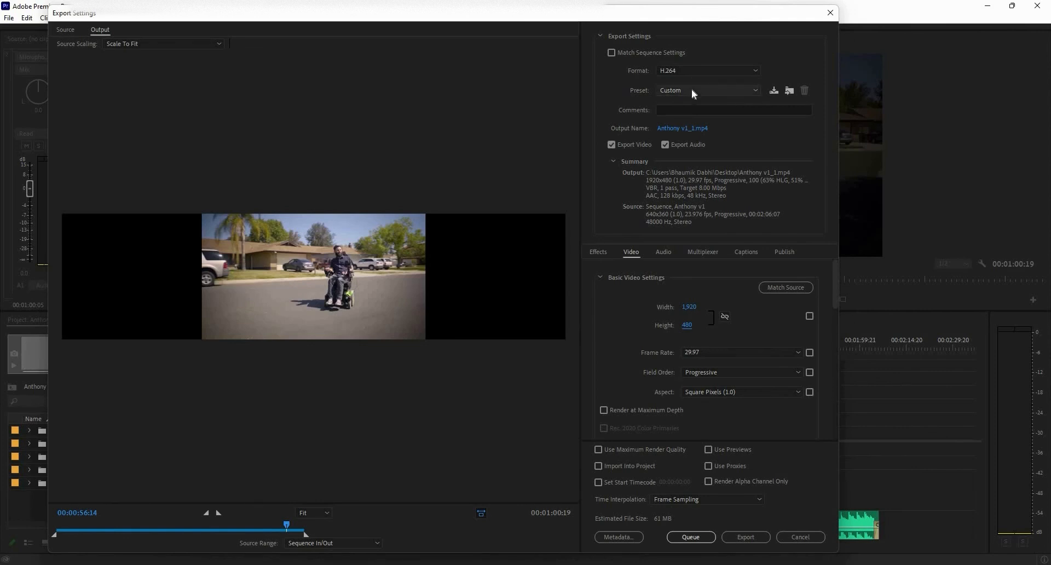
Step: Apply the High Quality 1080p HD preset and review the pixel aspect ratio options, keeping Square Pixels (1.0)
left_click(691, 89)
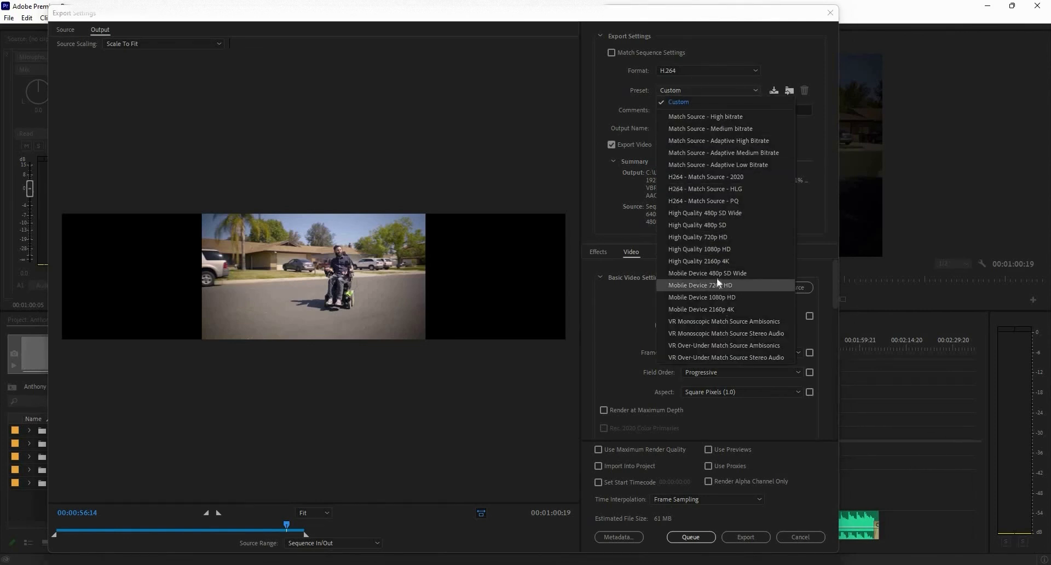
left_click(722, 250)
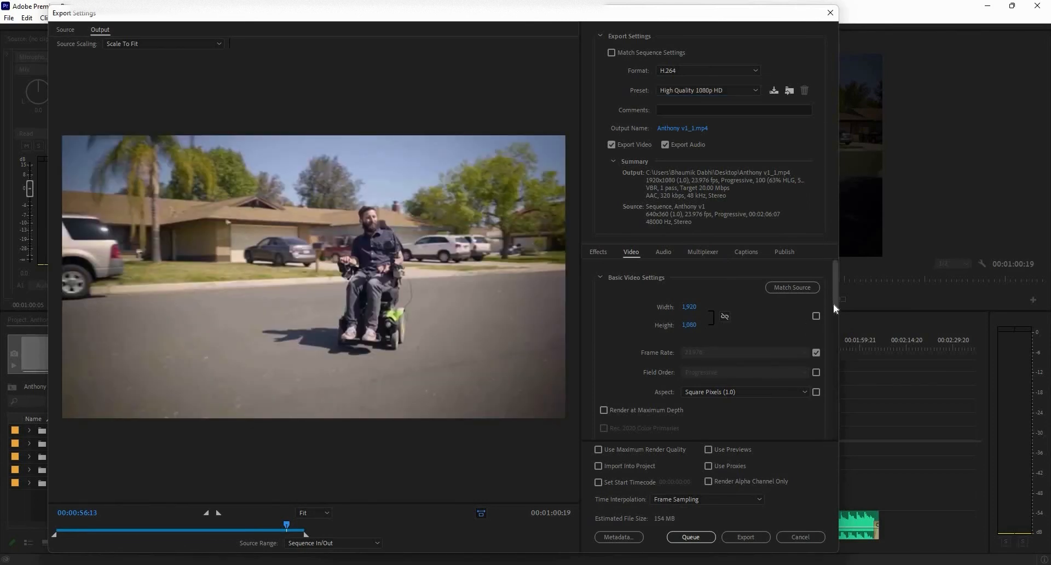
scroll(758, 357, "down", 1)
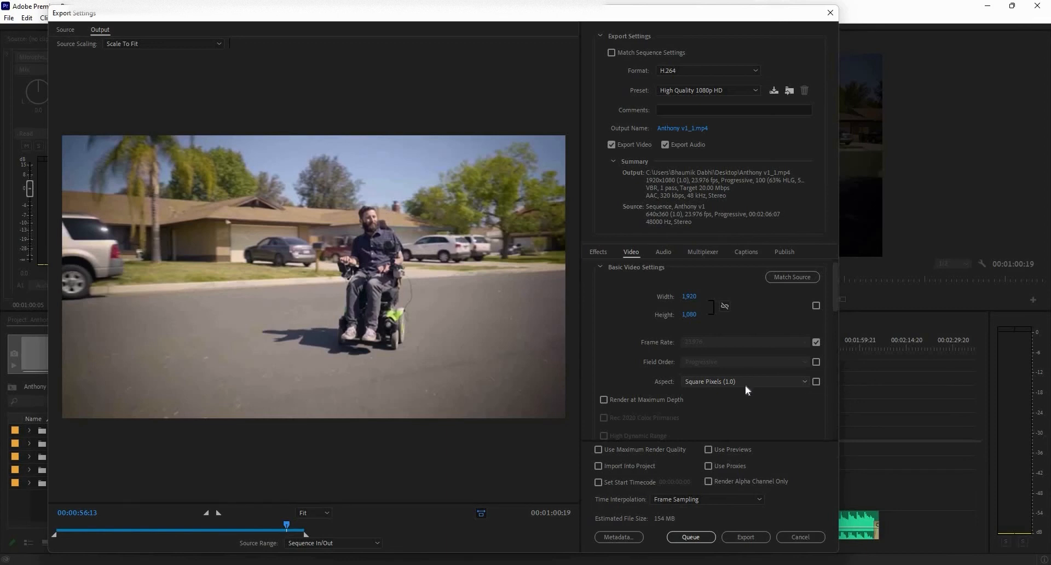
left_click(746, 386)
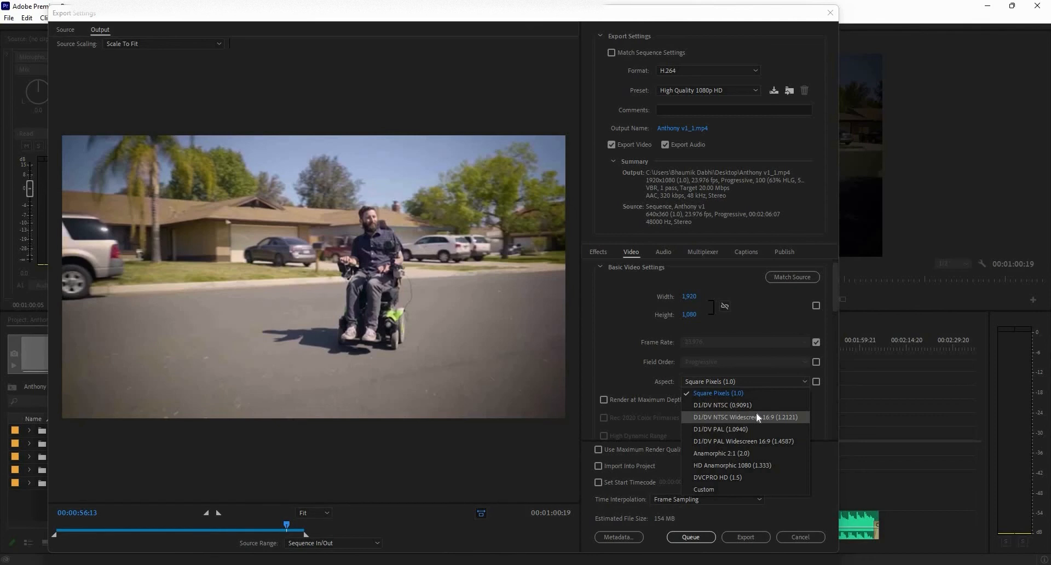
left_click(767, 372)
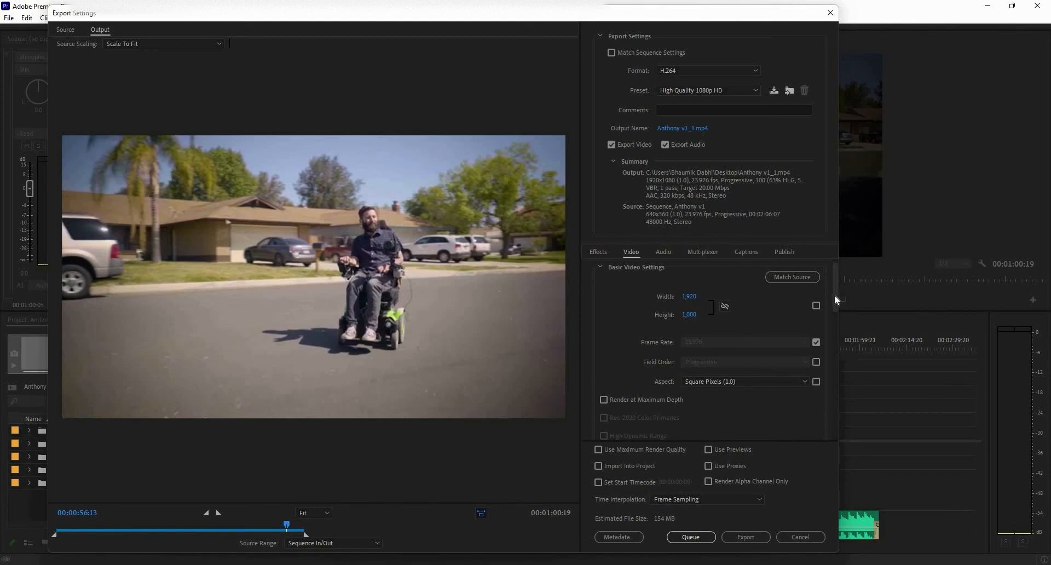
Step: Turn on Render at Maximum Depth for the exported video
scroll(835, 315, "down", 3)
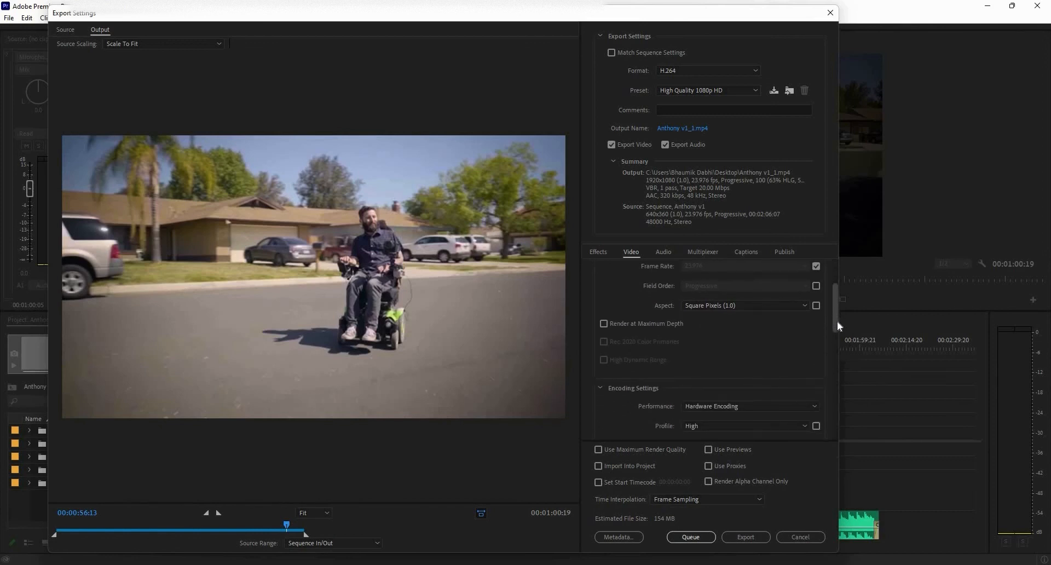
scroll(836, 320, "down", 1)
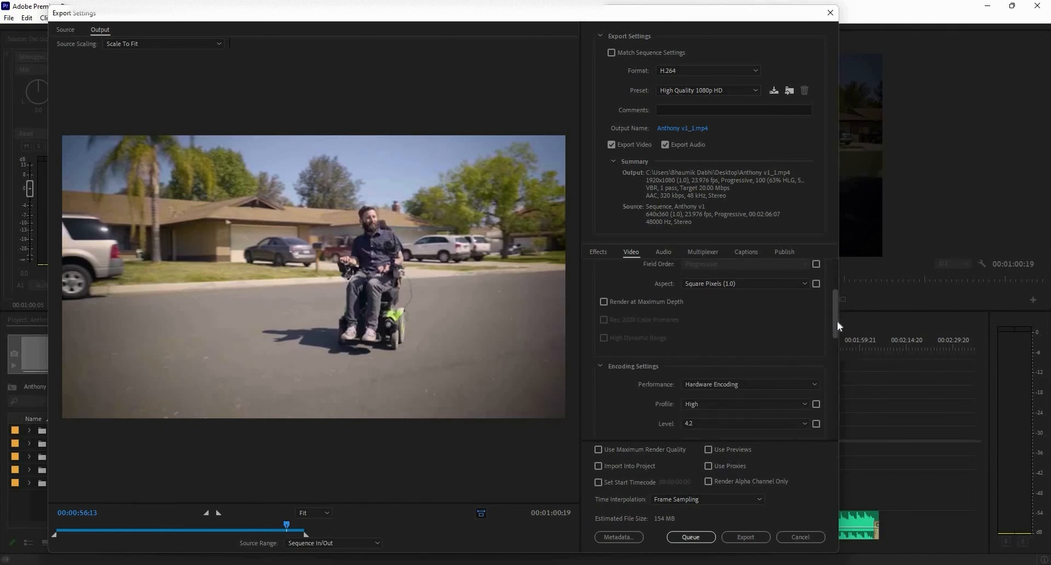
scroll(836, 331, "down", 2)
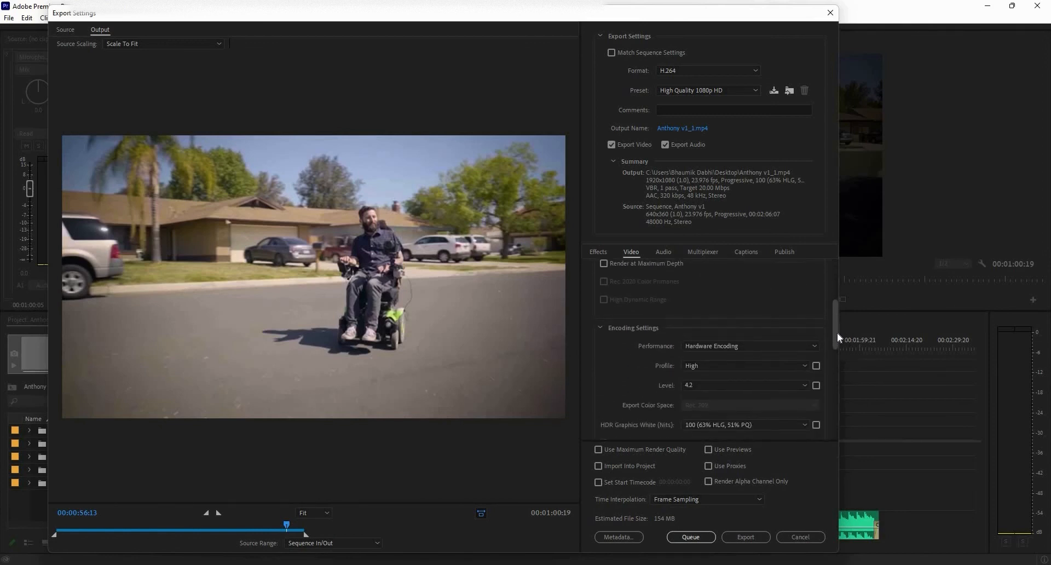
scroll(837, 329, "up", 1)
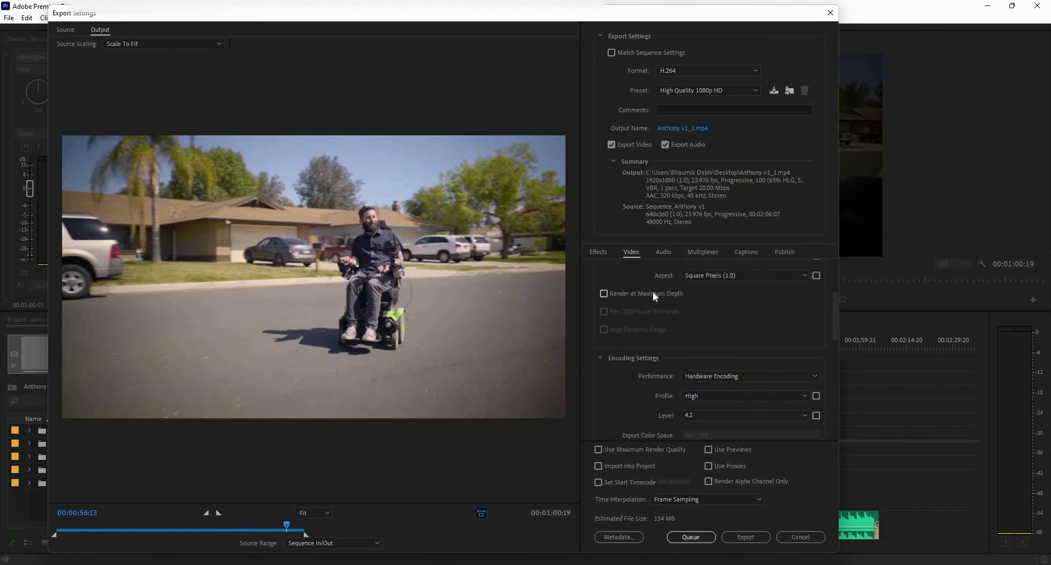
left_click(653, 291)
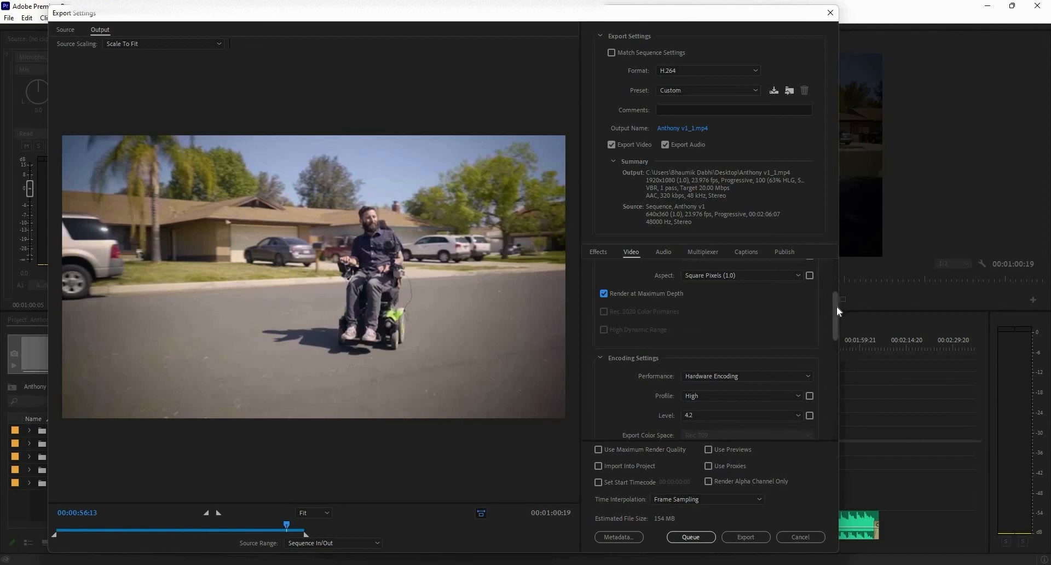
Step: Set the video's bitrate encoding to VBR, 2 pass
scroll(837, 306, "down", 1)
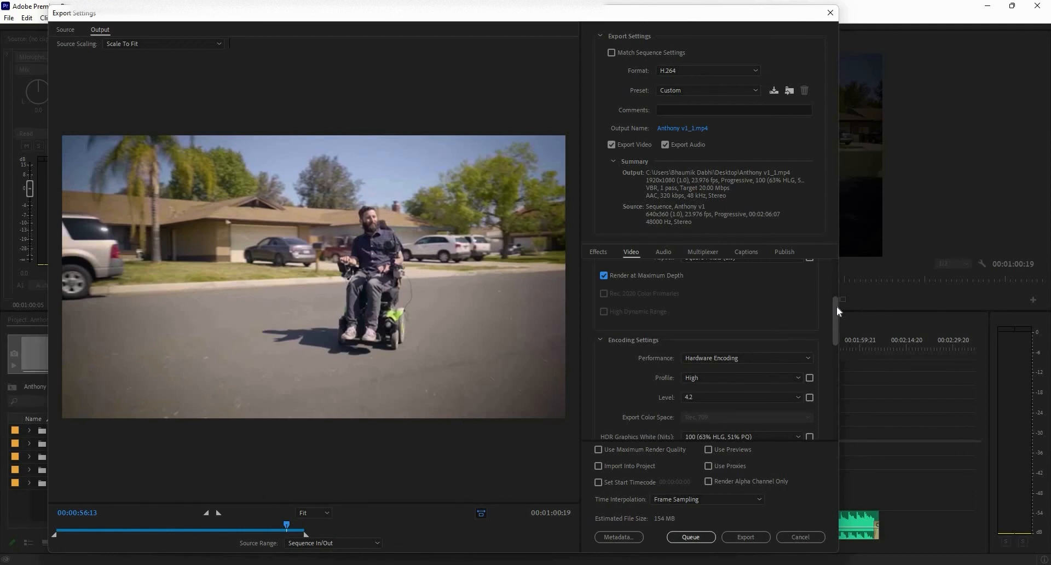
scroll(836, 311, "down", 2)
scroll(836, 337, "down", 10)
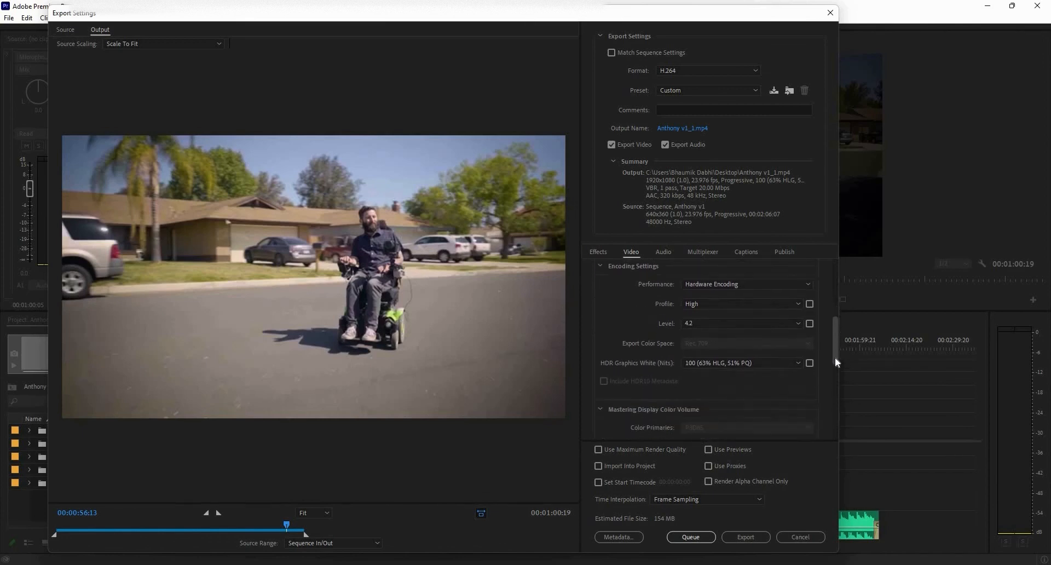
scroll(832, 390, "down", 2)
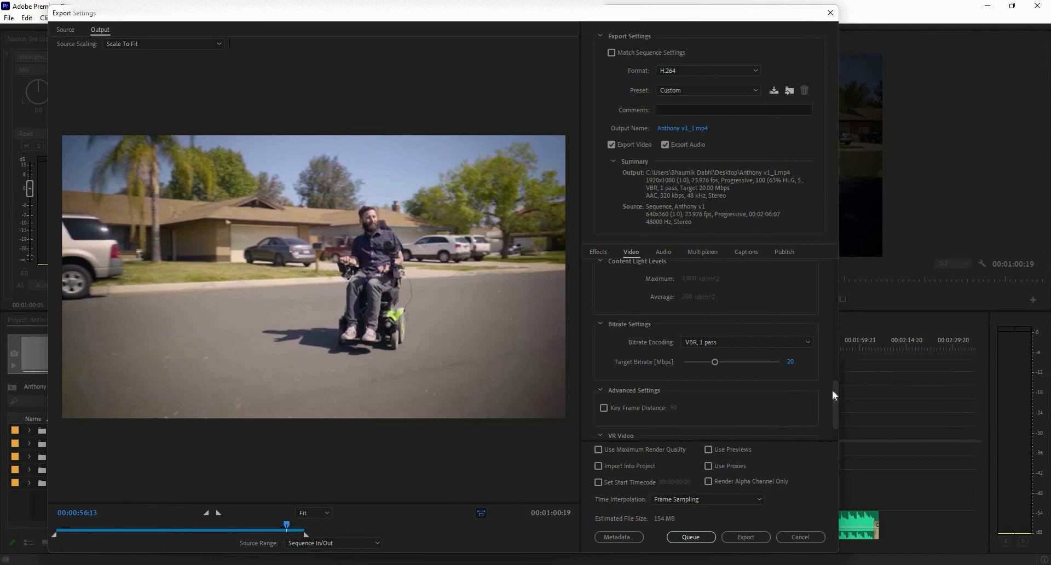
left_click(759, 343)
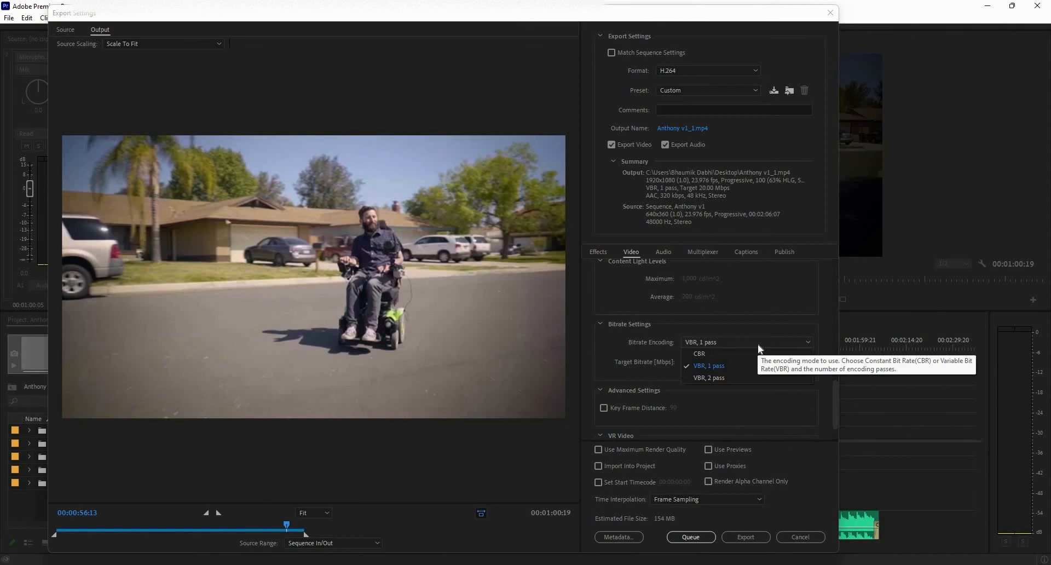
left_click(759, 345)
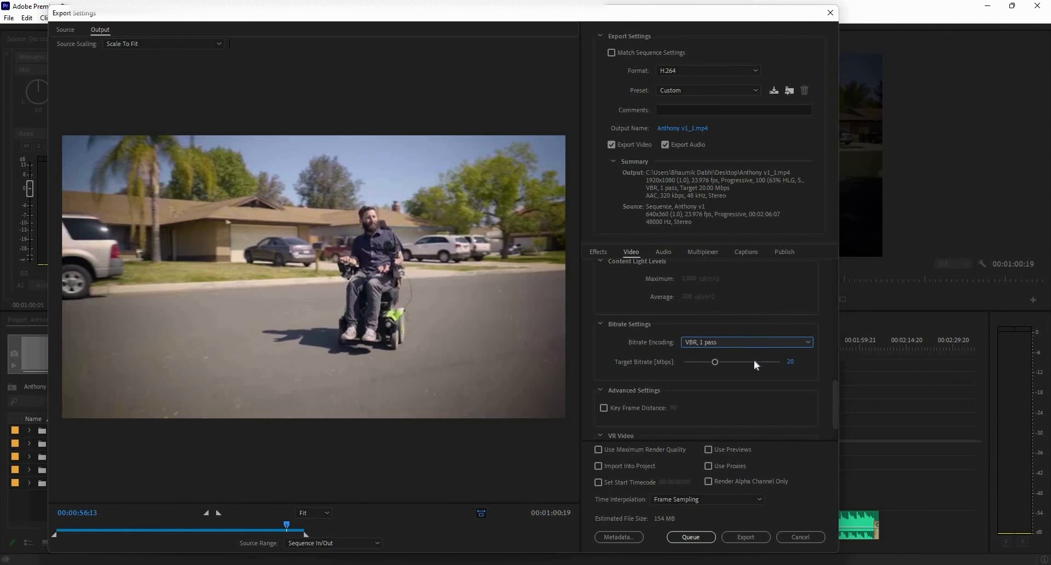
left_click(779, 376)
Step: Set the target and maximum bitrates to 16 Mbps and lower the target bitrate to 13.15 Mbps
key("Tab")
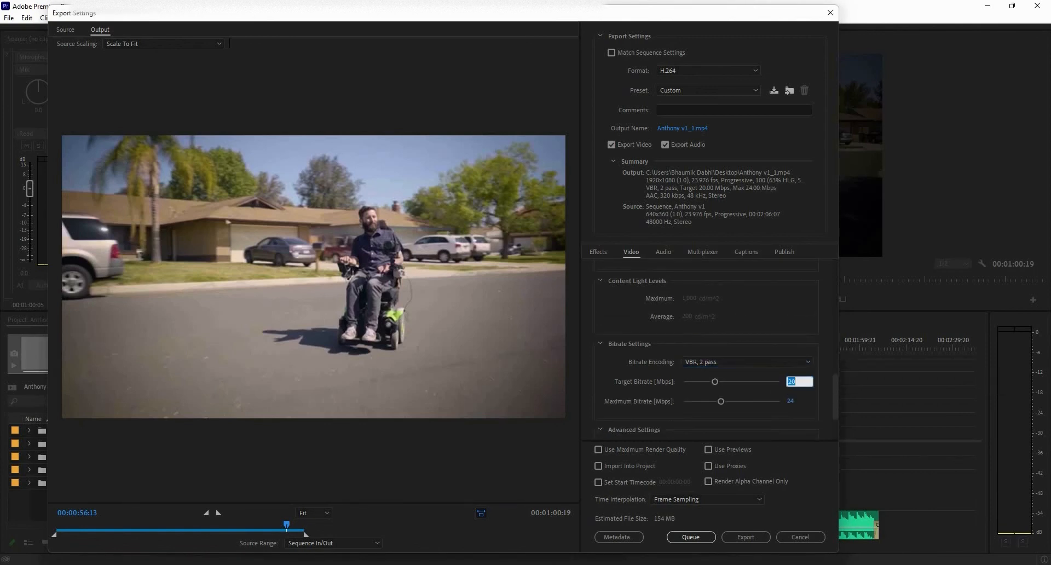
type("16")
key("Tab")
left_click(791, 401)
type("16")
key("Return")
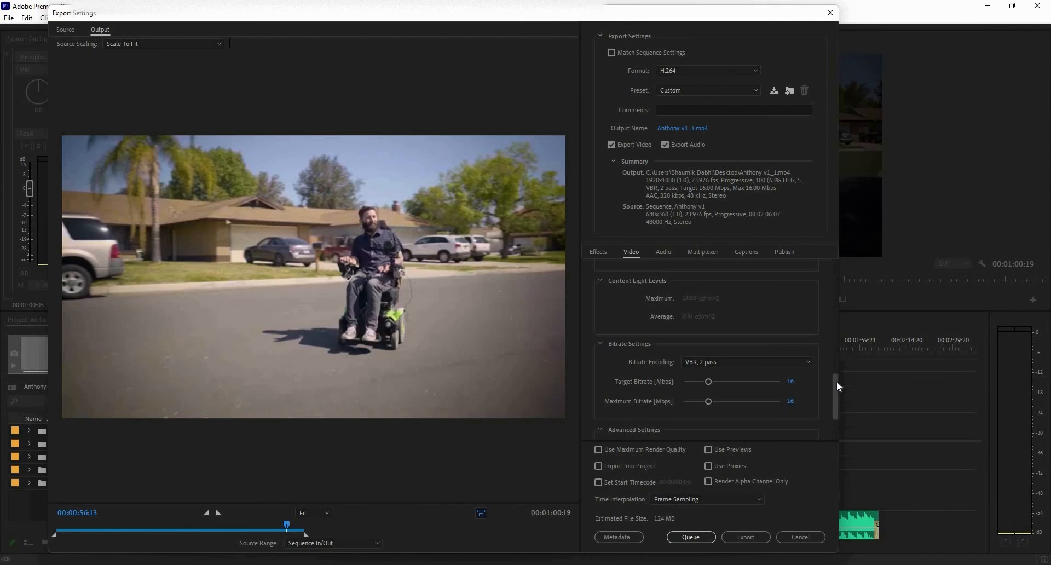
left_click_drag(836, 383, 837, 390)
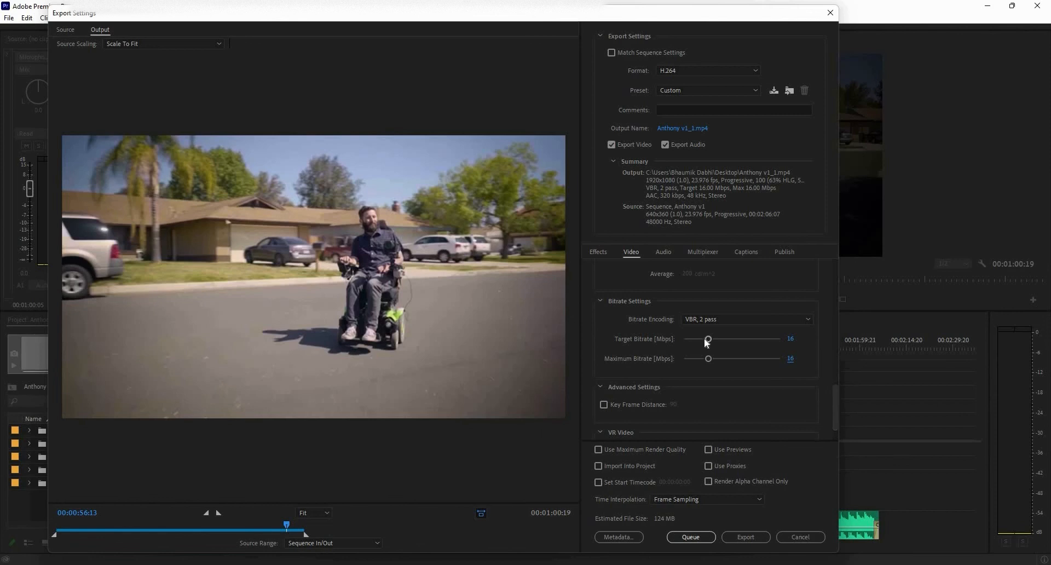
left_click_drag(708, 339, 705, 339)
Step: Examine the audio codec, sample rate and channel options, keeping AAC, 48000 Hz and Stereo
left_click(671, 252)
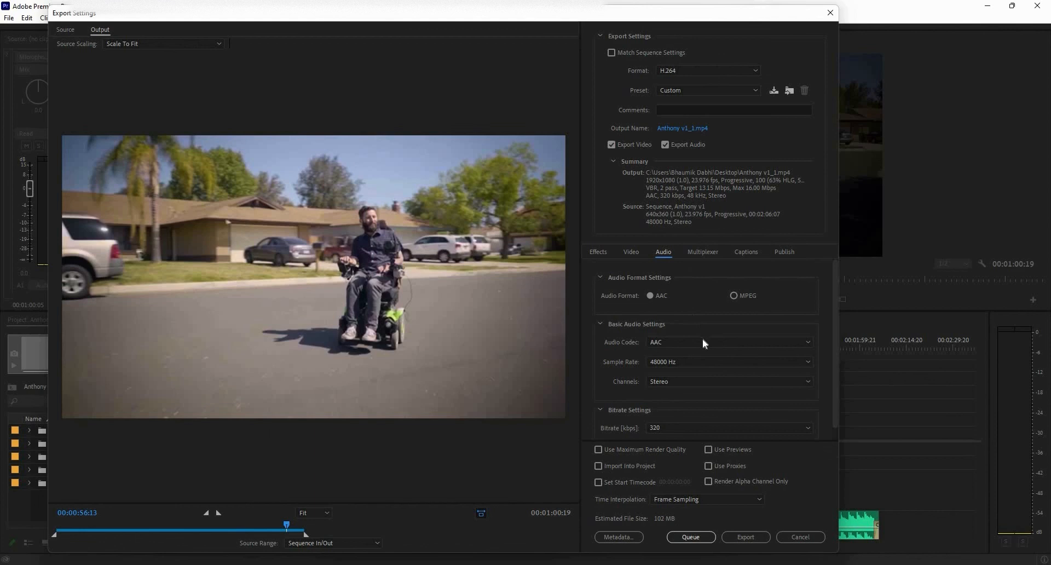
left_click(702, 339)
left_click(704, 326)
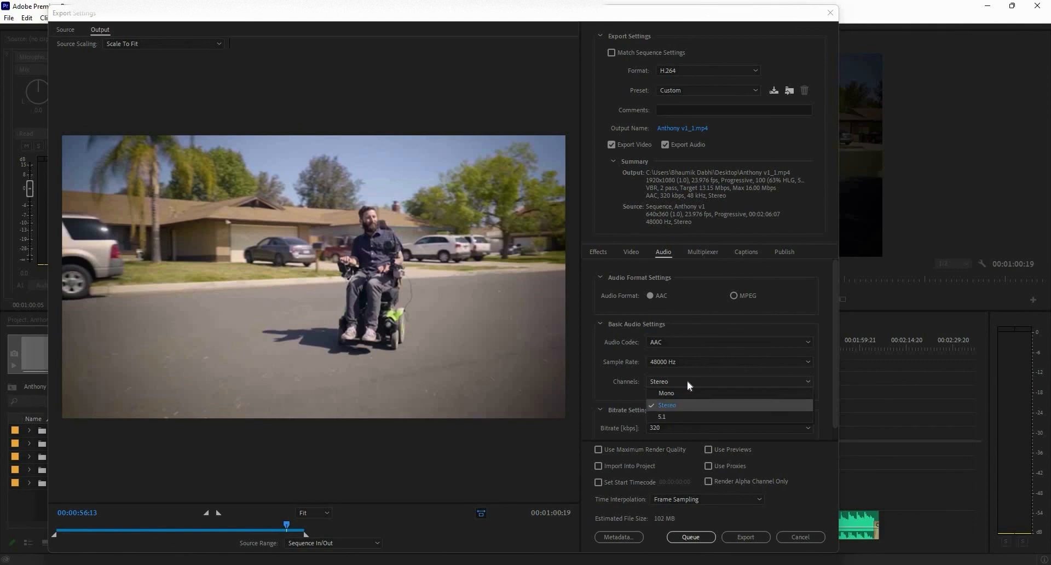
left_click(704, 362)
left_click(703, 350)
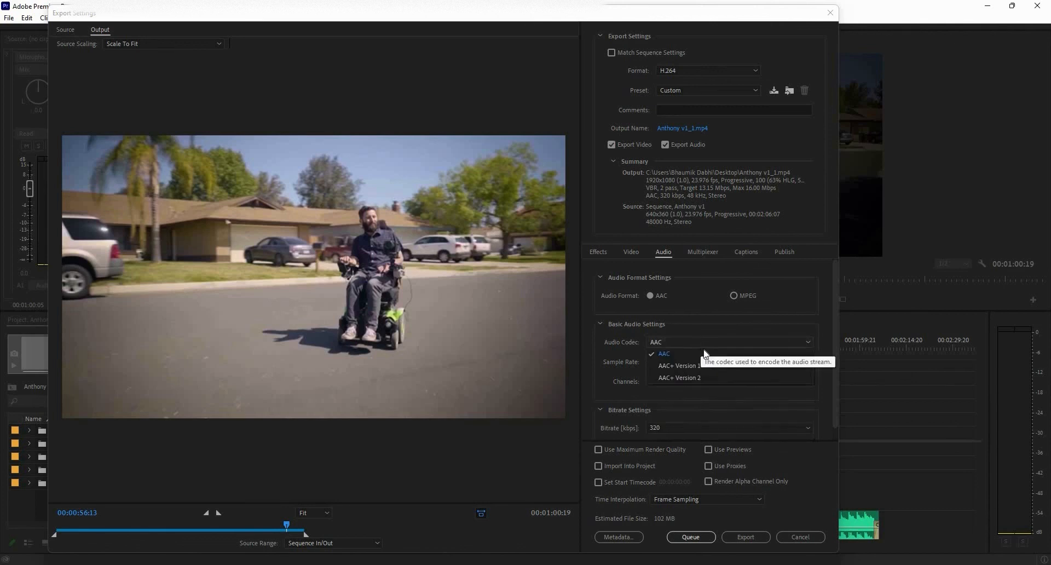
left_click(701, 343)
left_click(627, 354)
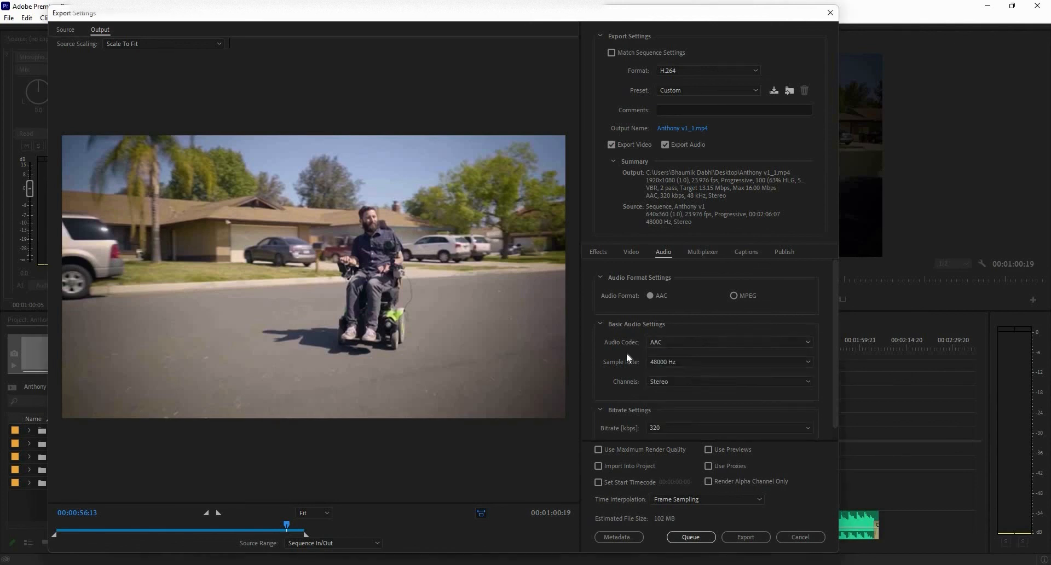
Step: Examine the sample rate, channel and audio bitrate options along with the multiplexer and FTP publishing settings
left_click(772, 363)
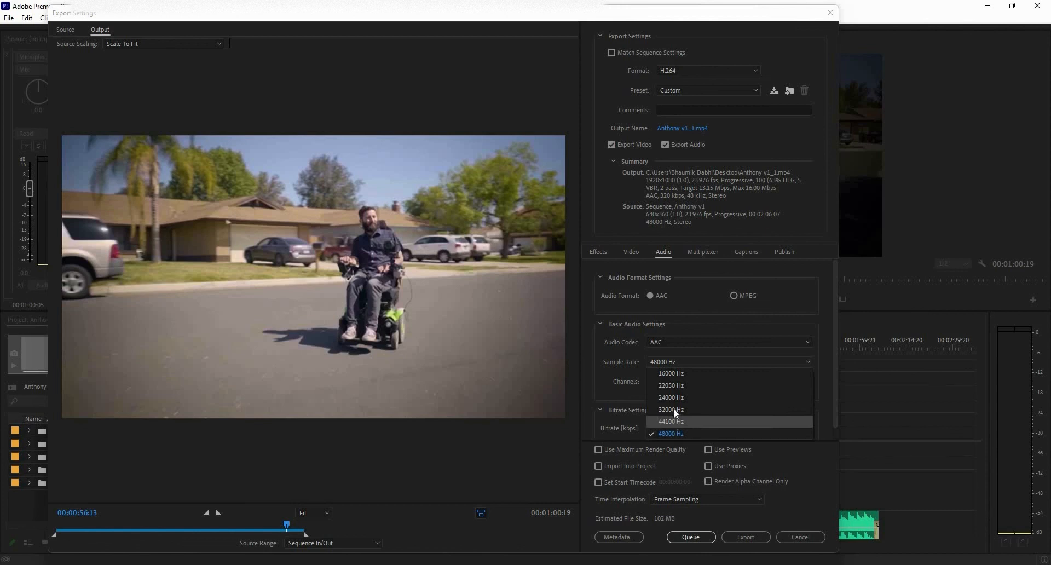
left_click(706, 359)
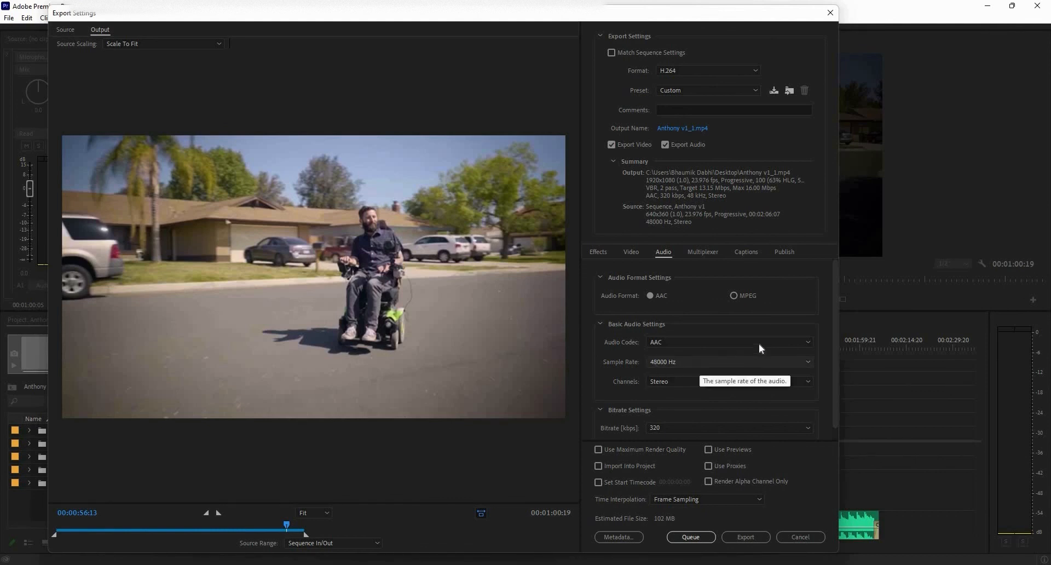
left_click(801, 380)
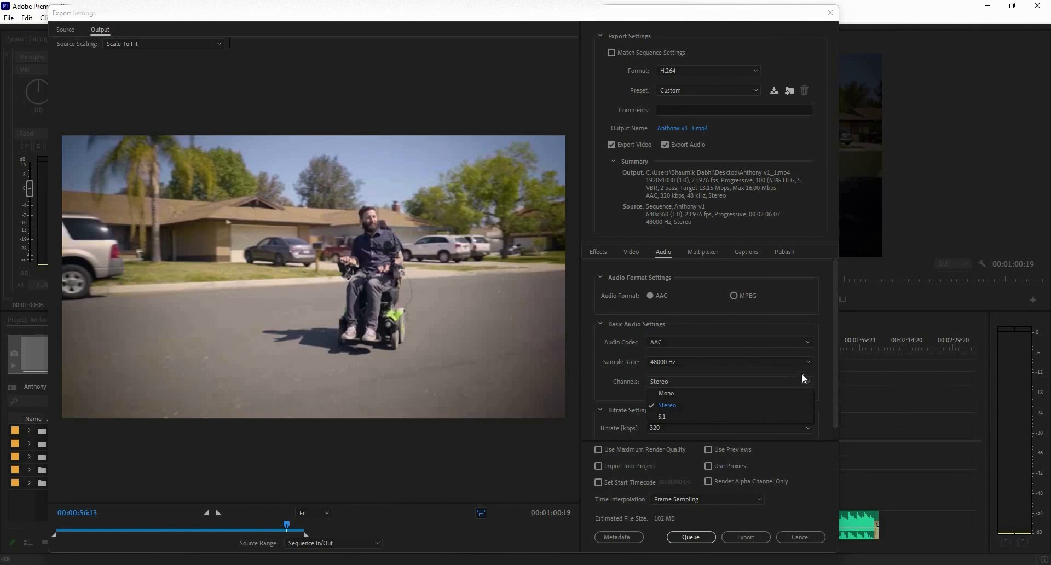
left_click(801, 332)
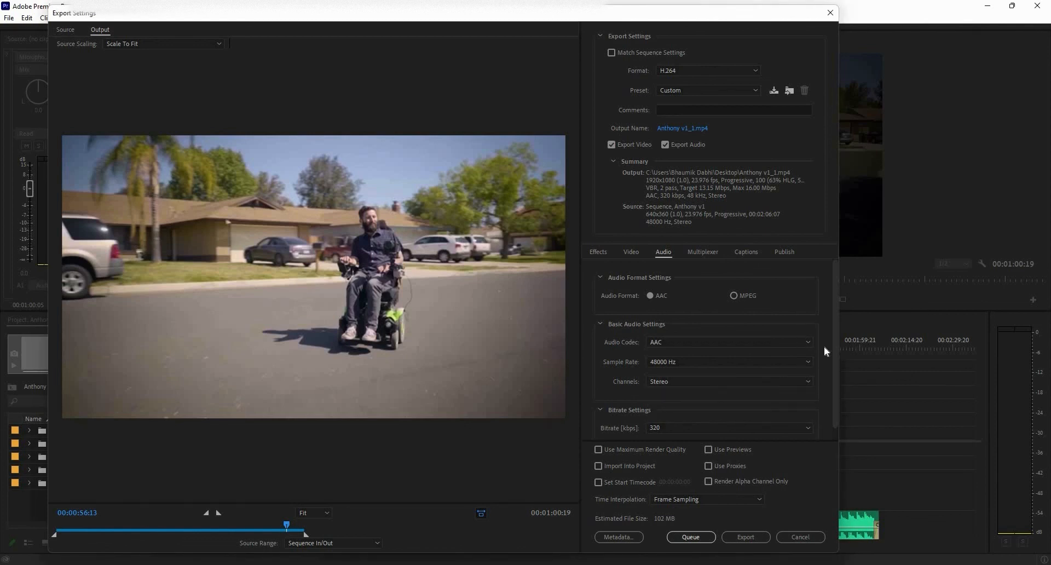
scroll(834, 386, "down", 1)
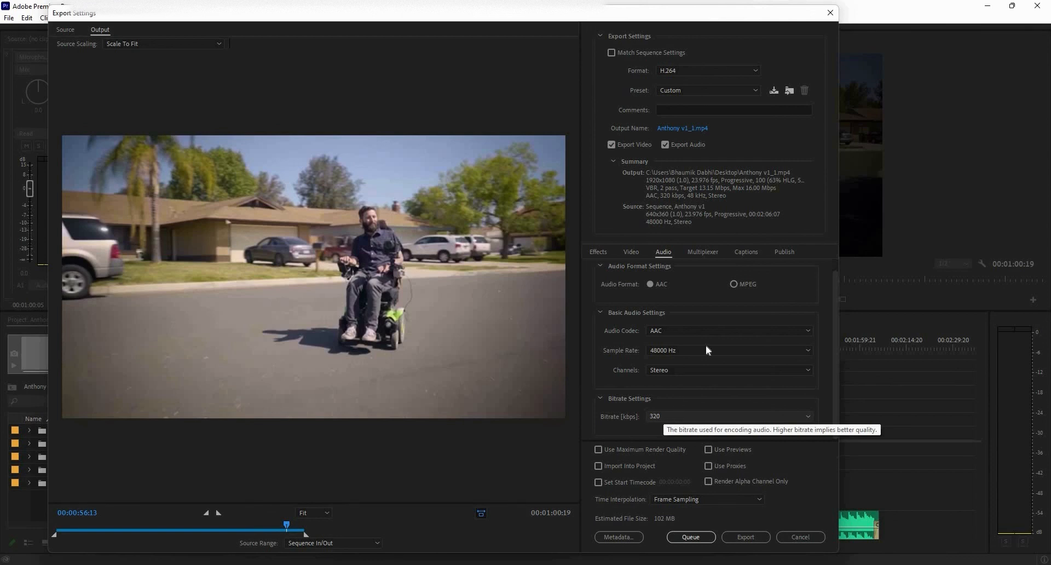
left_click(698, 255)
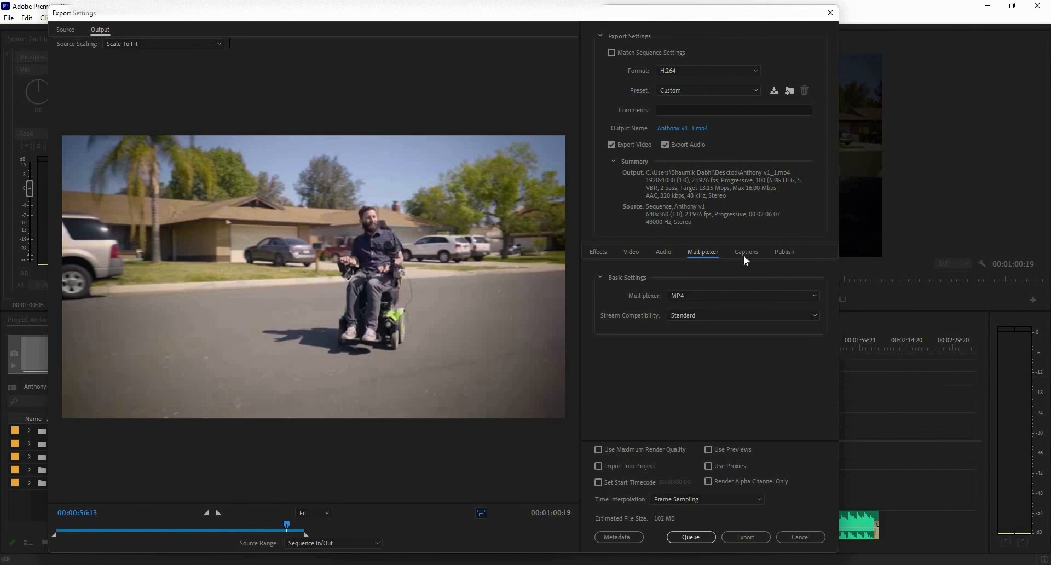
left_click(785, 253)
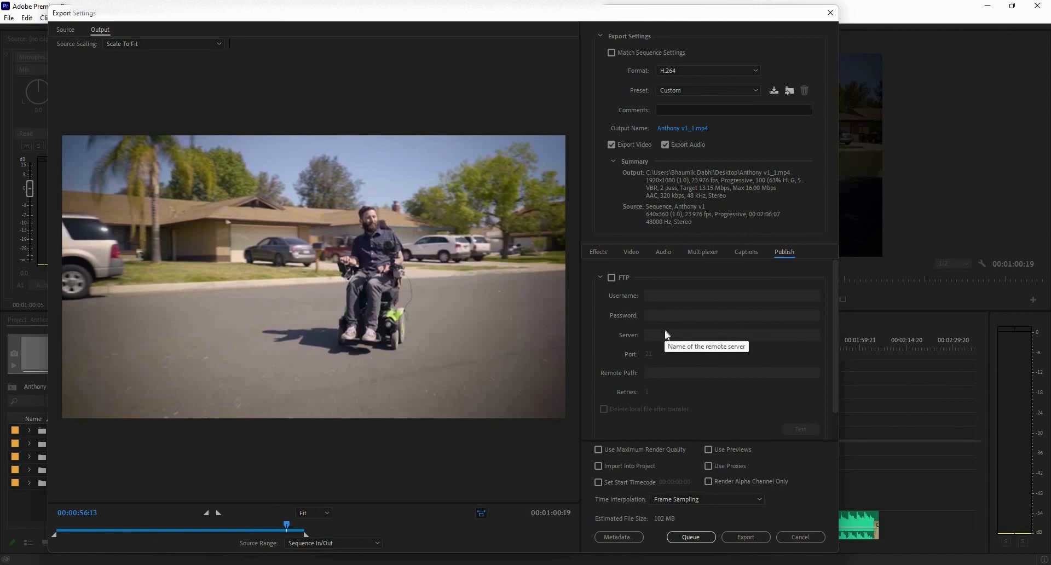
Step: Turn on Use Maximum Render Quality and send the export to the Adobe Media Encoder queue
left_click(635, 447)
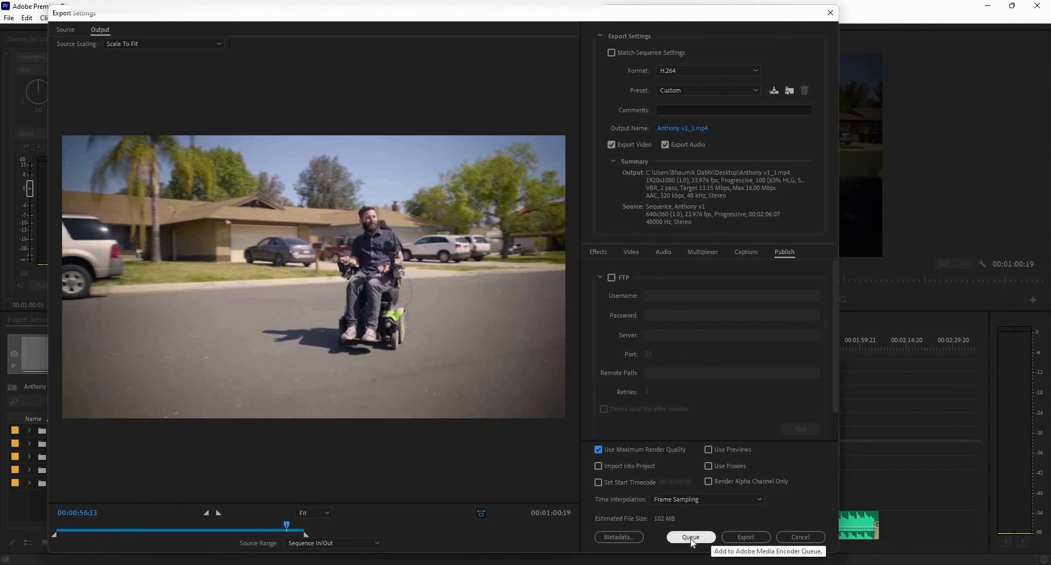
left_click(691, 537)
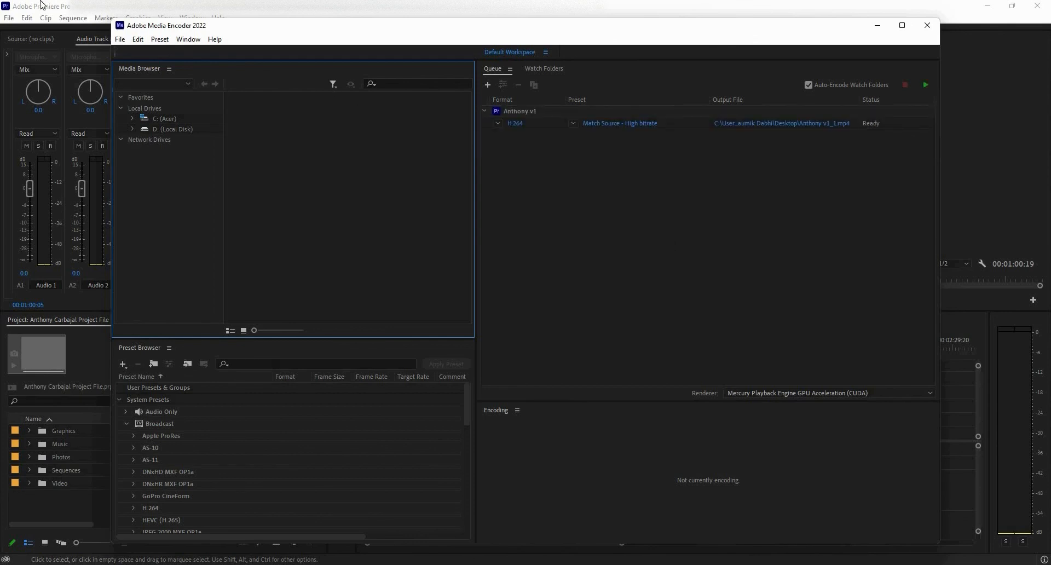
left_click(48, 6)
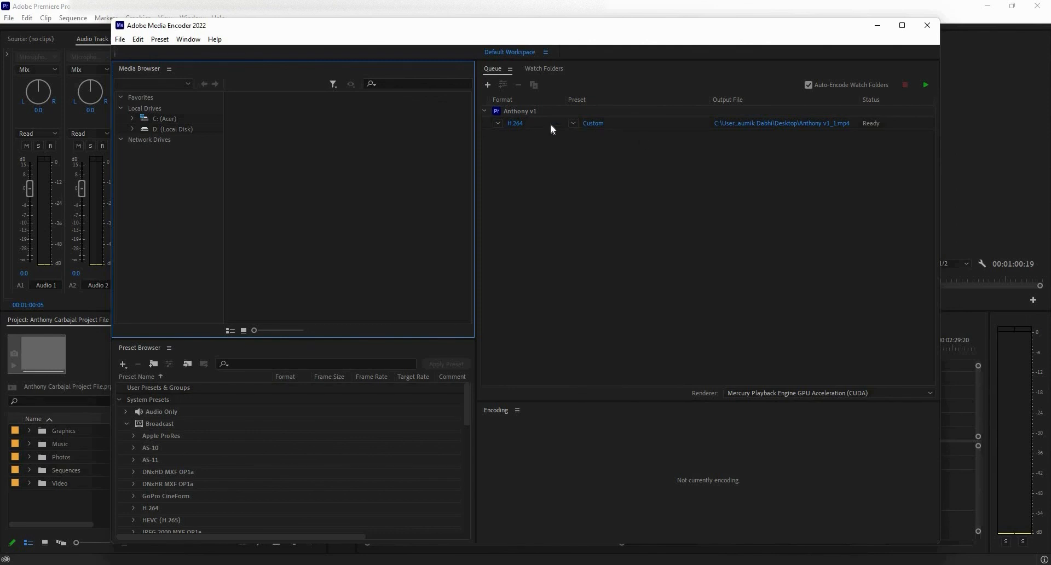
Step: In Adobe Media Encoder, examine the queued H.264 job's format, preset, export settings and output file location without changing them
left_click(573, 123)
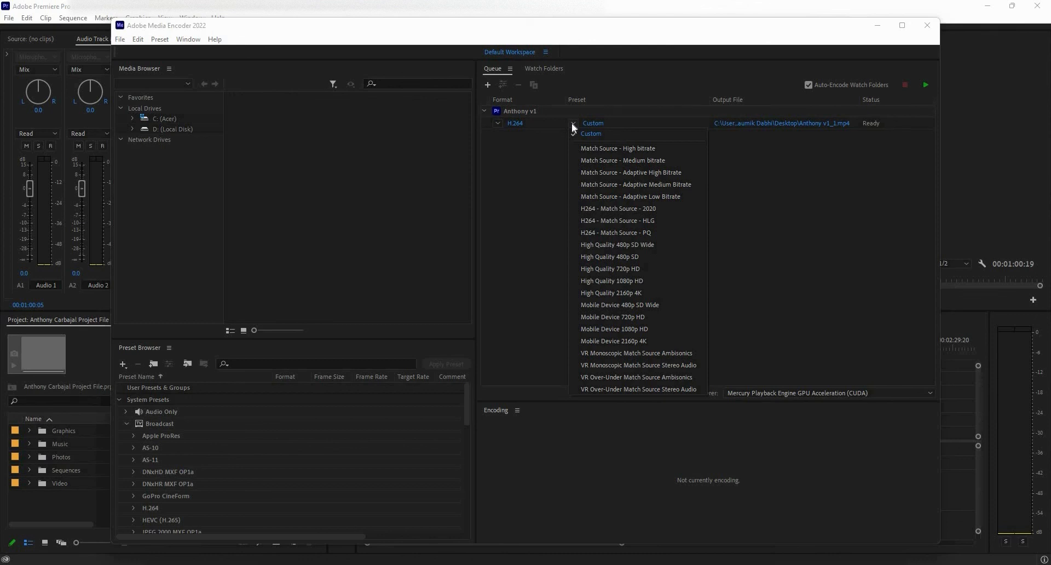
left_click(572, 126)
left_click(499, 124)
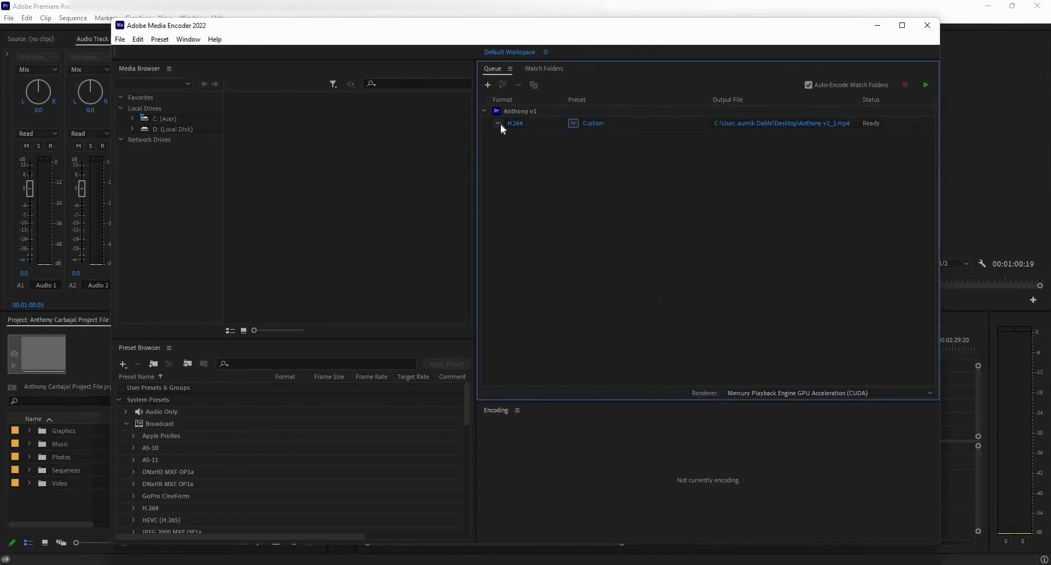
left_click(500, 127)
left_click(518, 123)
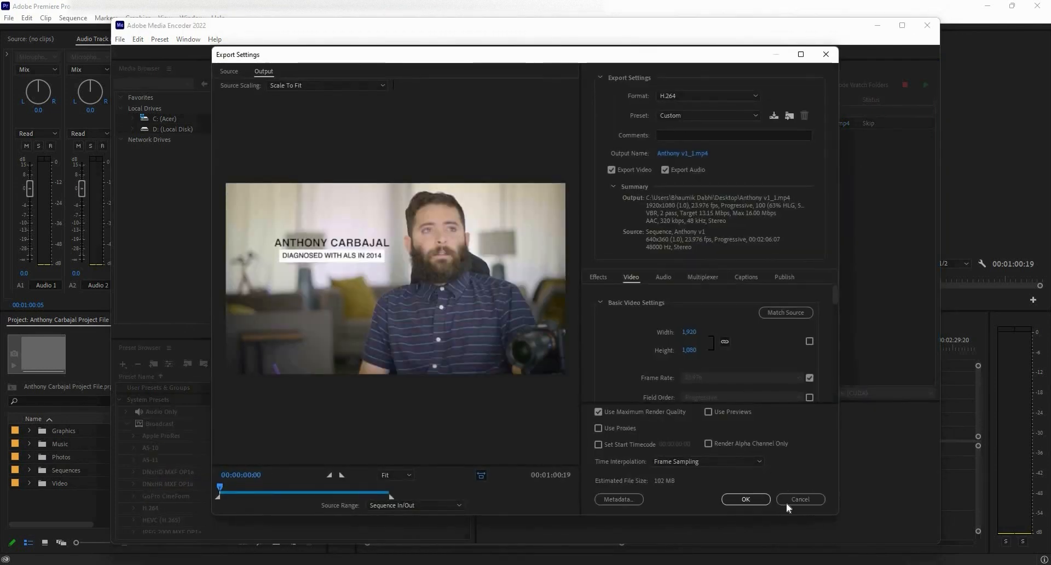
left_click(587, 124)
left_click(770, 490)
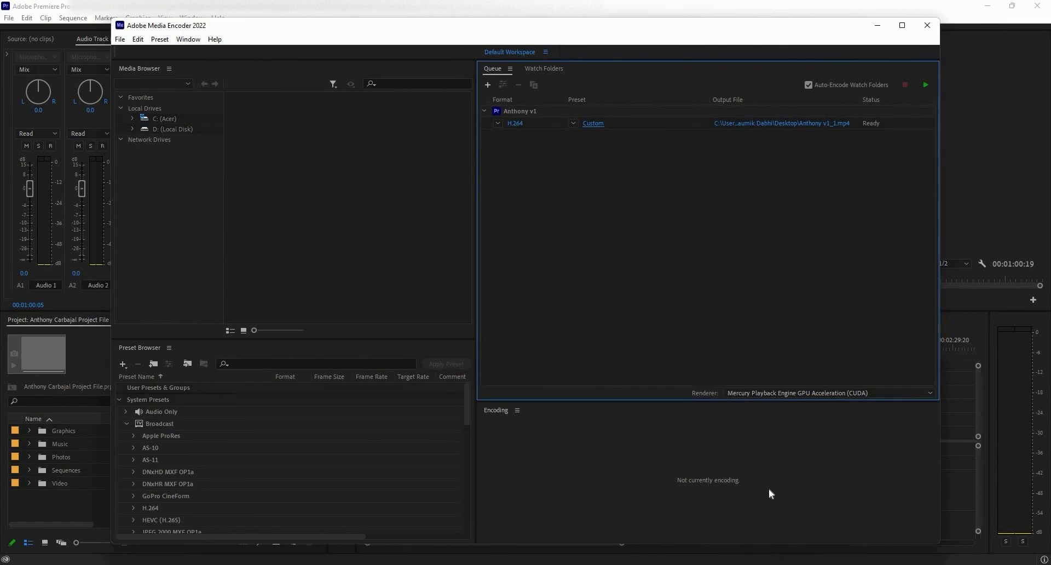
left_click(575, 123)
left_click(500, 123)
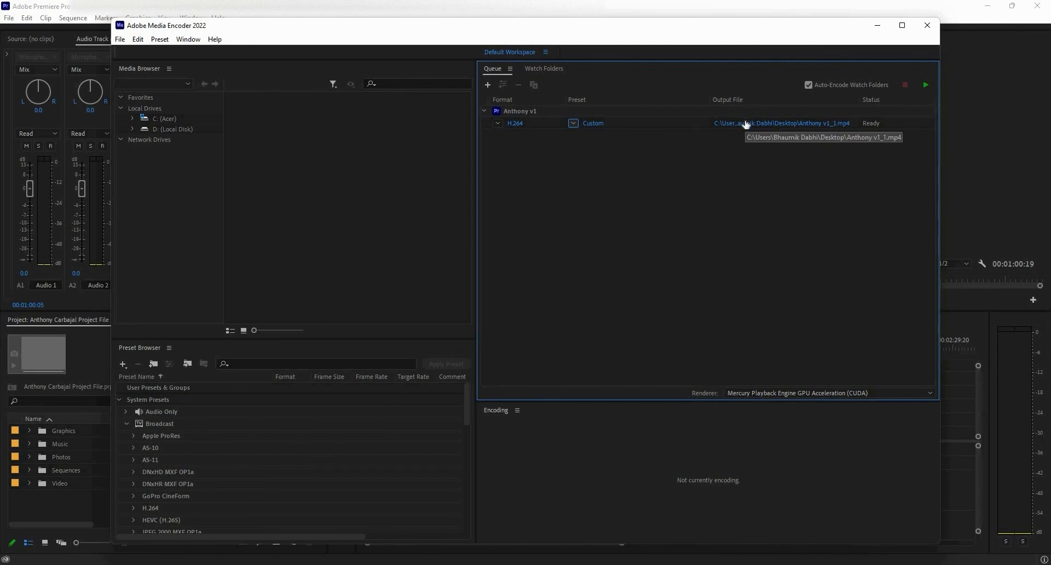
left_click(794, 125)
left_click(591, 324)
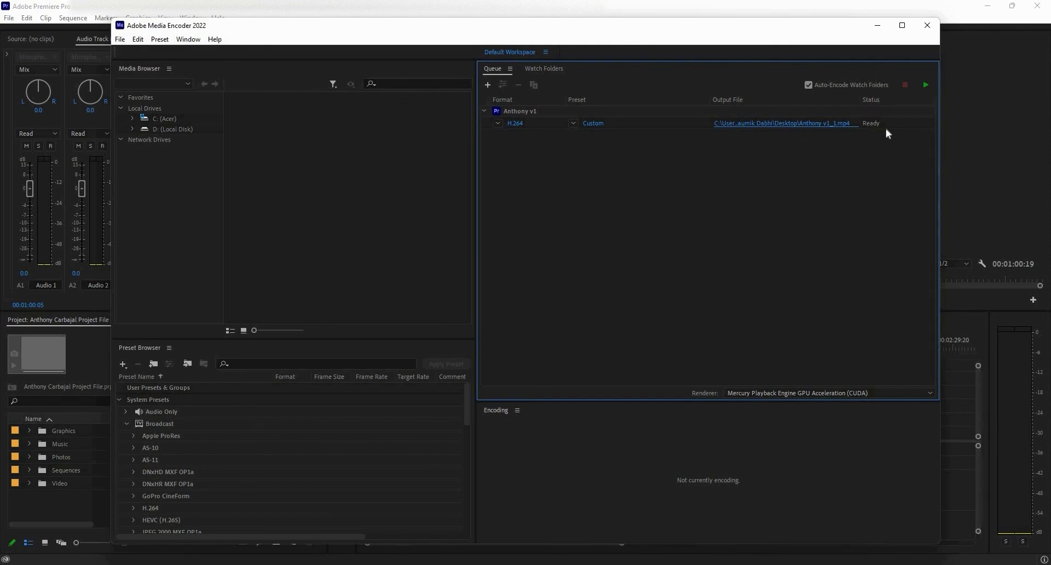
Step: Start encoding the queued H.264 job with the Custom preset
left_click(923, 86)
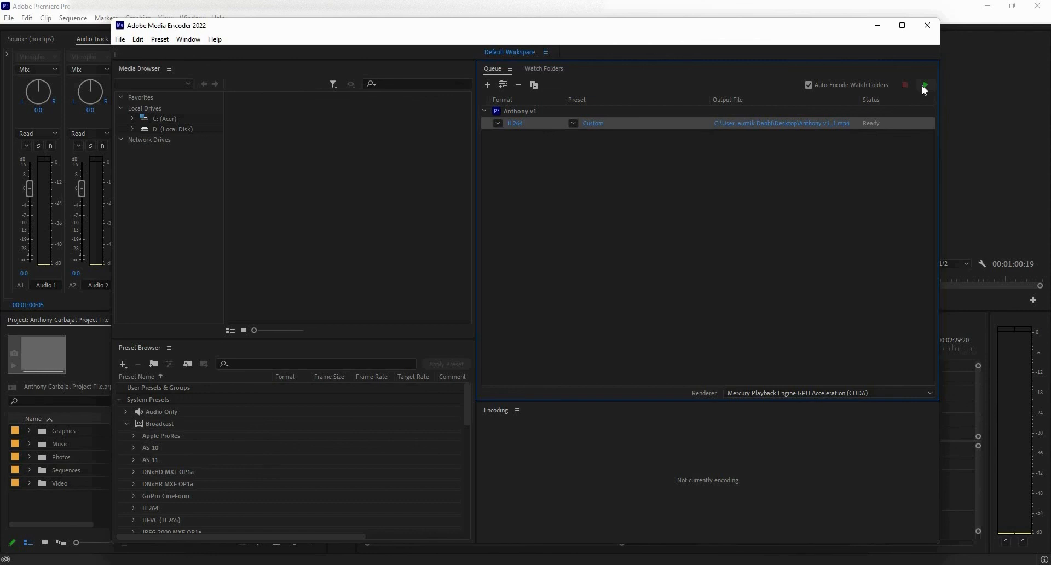
left_click(925, 86)
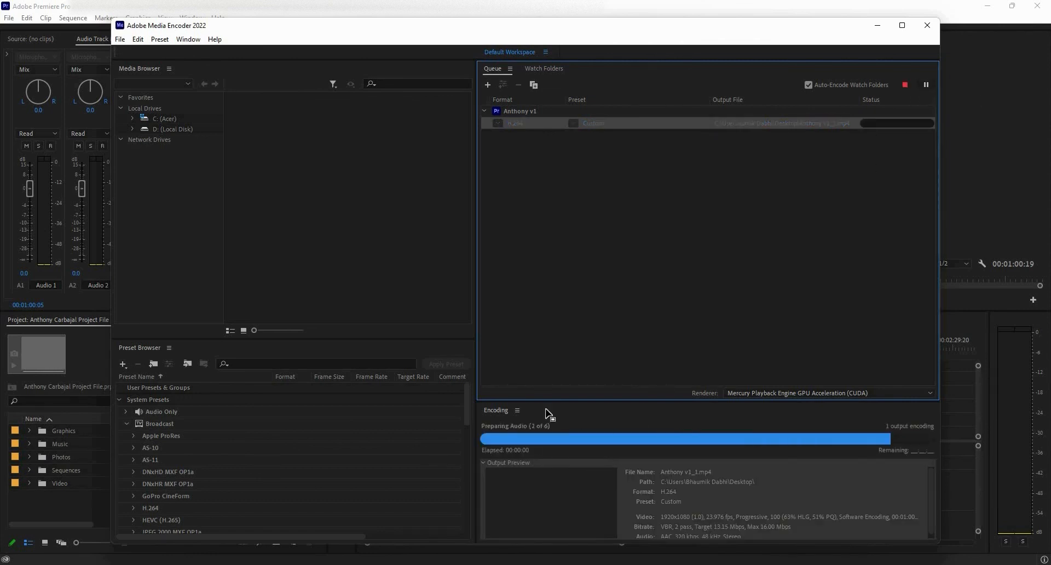